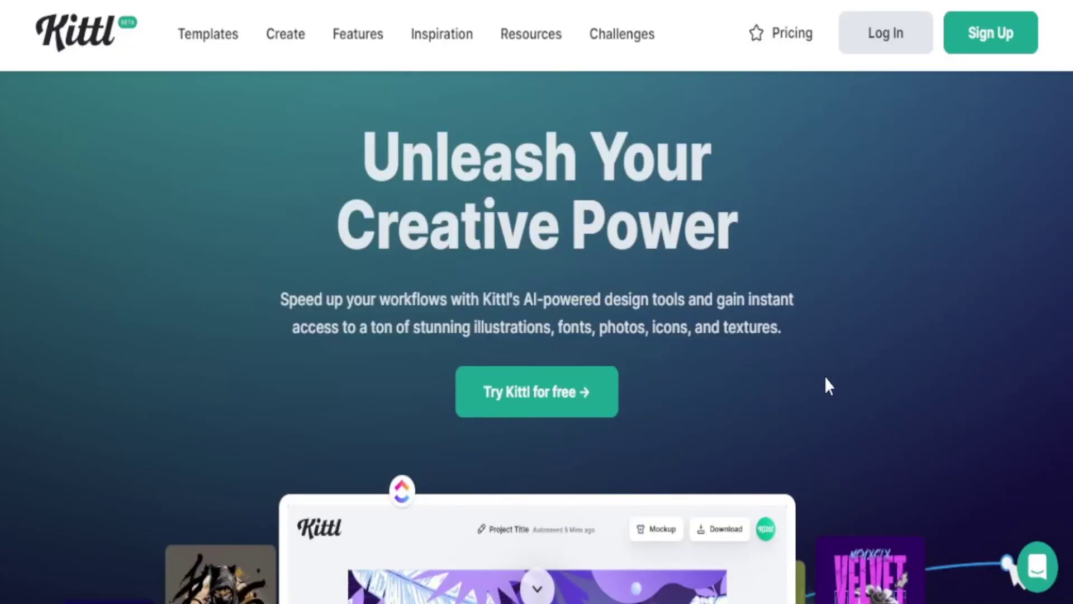
Look through the Kittl homepage sections on AI design tools, text editing, recoloring and ready-made templates.
{"action": "scroll", "coordinate": [761, 369], "scroll_direction": "down", "scroll_amount": 4}
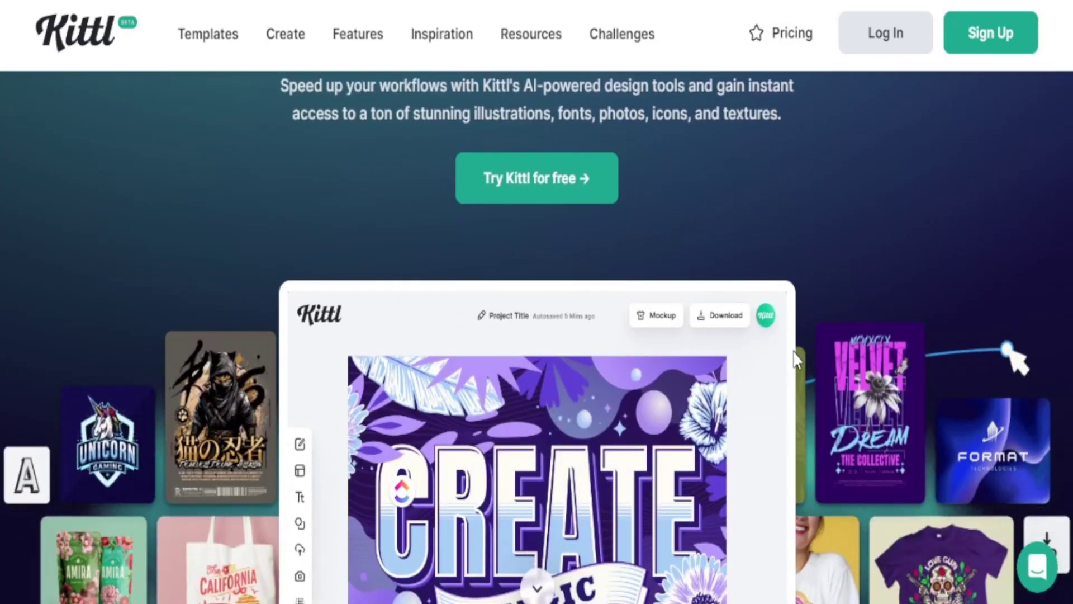
{"action": "scroll", "coordinate": [763, 376], "scroll_direction": "down", "scroll_amount": 2}
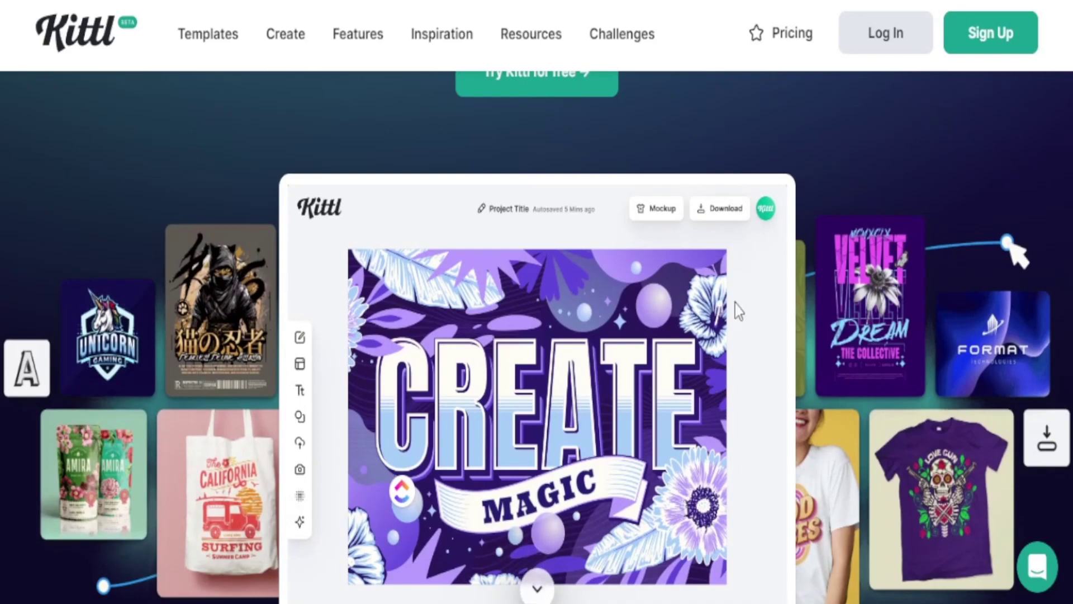
{"action": "scroll", "coordinate": [141, 345], "scroll_direction": "down", "scroll_amount": 2}
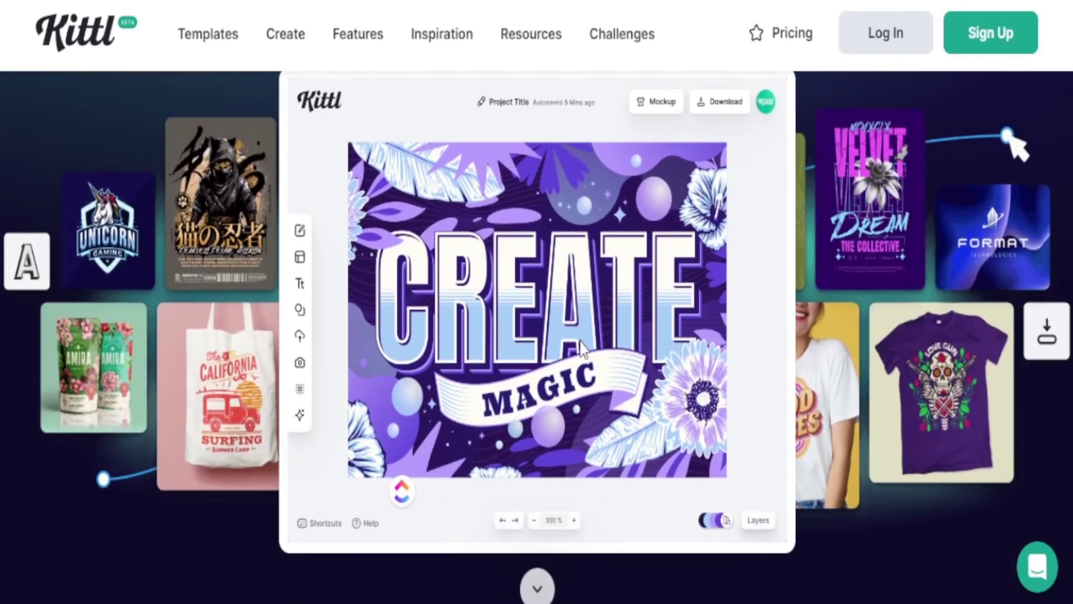
{"action": "scroll", "coordinate": [358, 313], "scroll_direction": "down", "scroll_amount": 6}
{"action": "scroll", "coordinate": [385, 317], "scroll_direction": "down", "scroll_amount": 6}
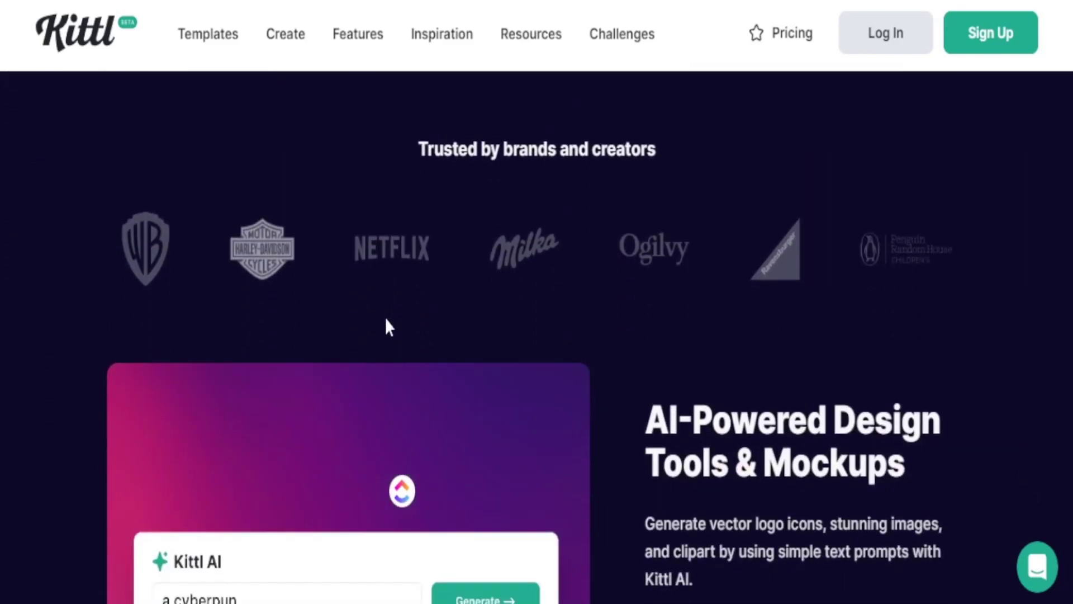
{"action": "scroll", "coordinate": [494, 358], "scroll_direction": "down", "scroll_amount": 2}
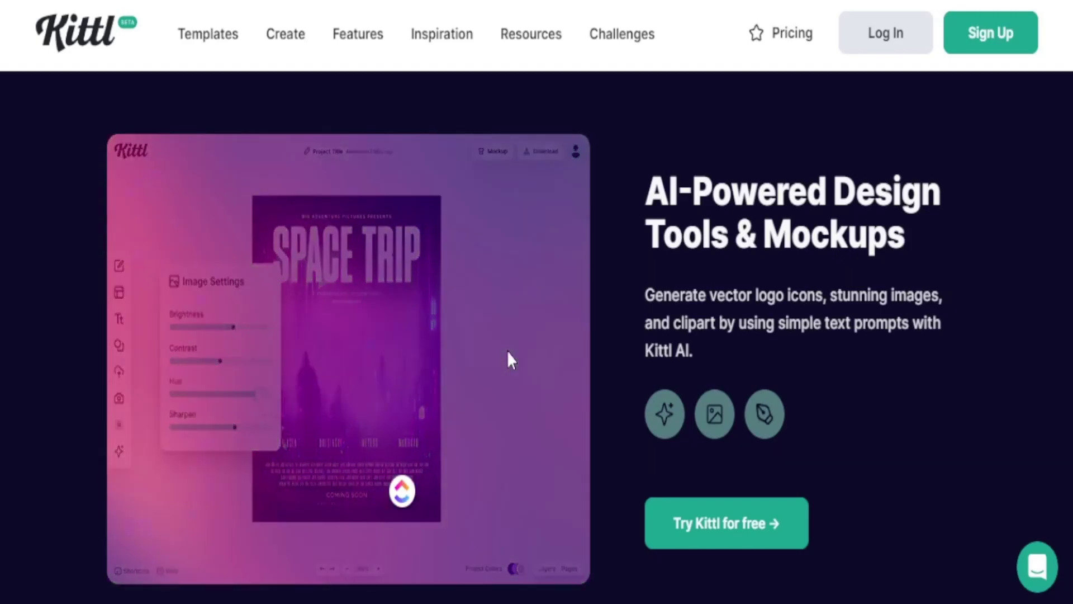
{"action": "scroll", "coordinate": [508, 350], "scroll_direction": "down", "scroll_amount": 5}
{"action": "scroll", "coordinate": [509, 360], "scroll_direction": "down", "scroll_amount": 10}
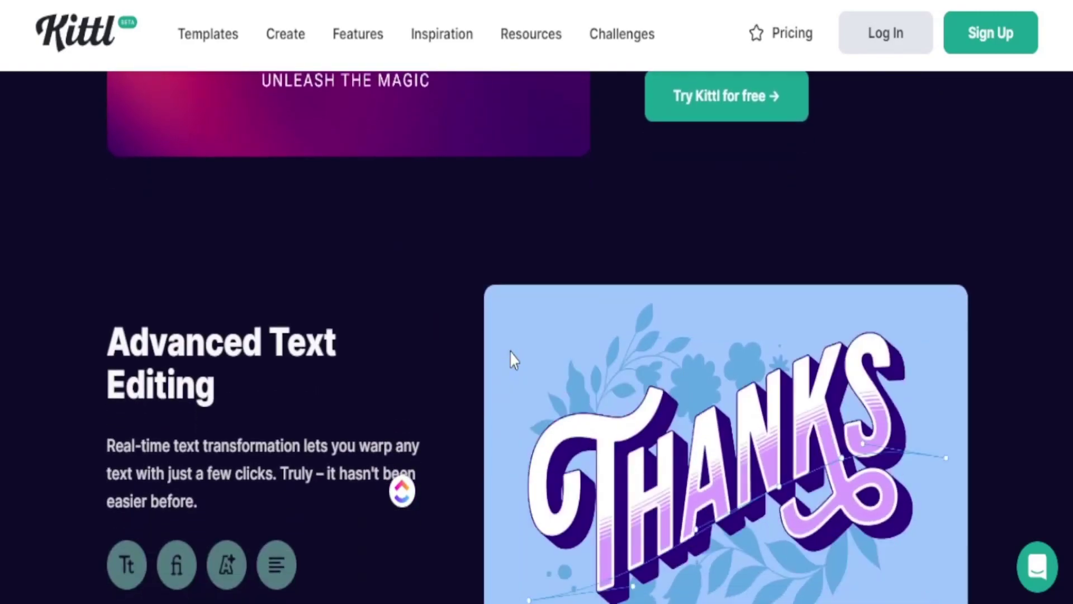
{"action": "scroll", "coordinate": [536, 349], "scroll_direction": "down", "scroll_amount": 6}
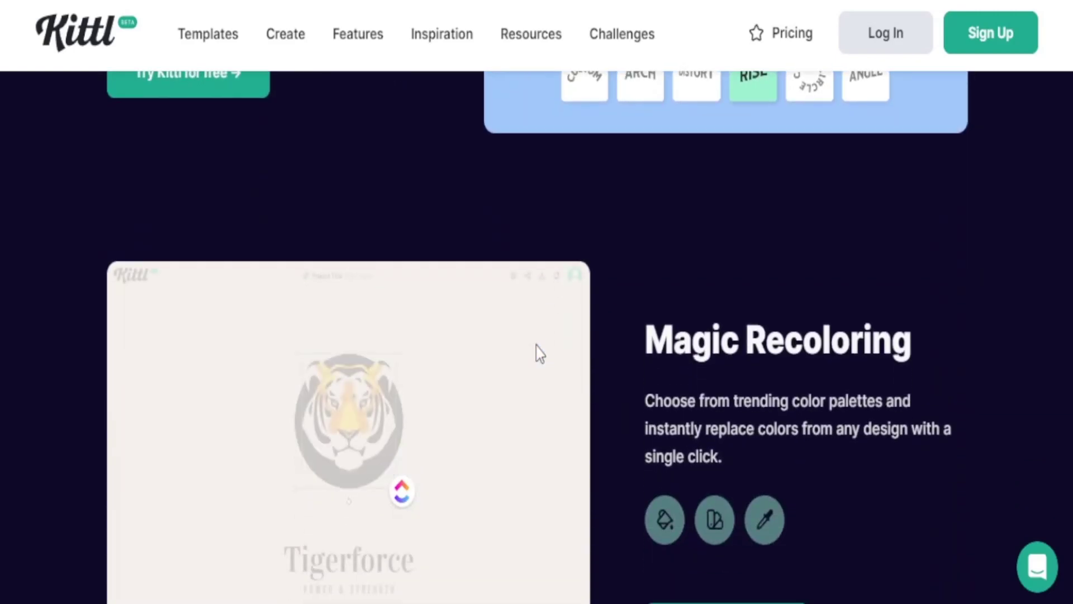
{"action": "scroll", "coordinate": [527, 365], "scroll_direction": "down", "scroll_amount": 8}
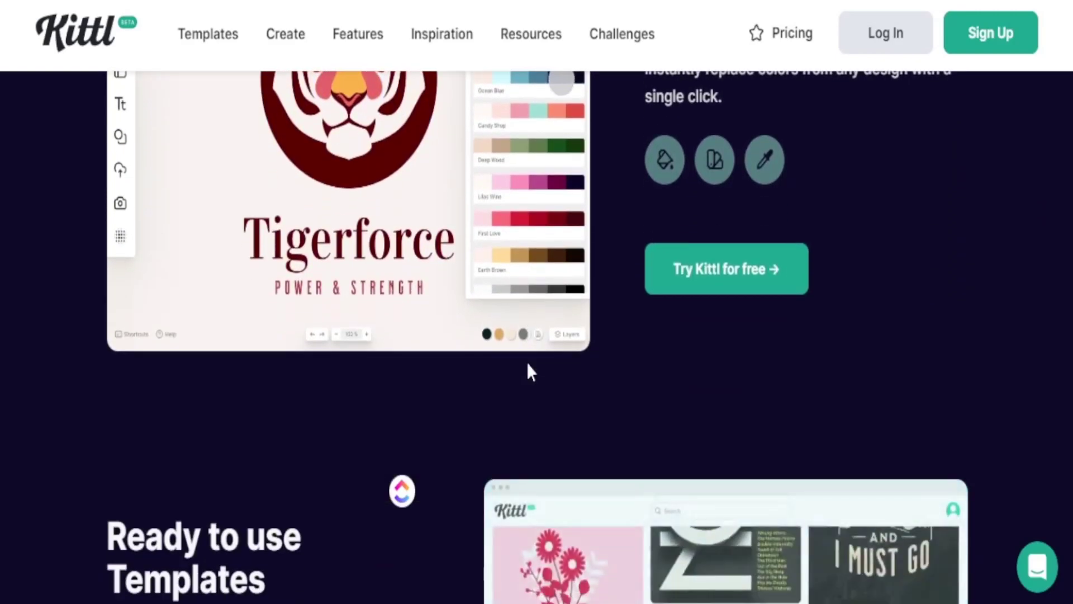
{"action": "scroll", "coordinate": [666, 369], "scroll_direction": "down", "scroll_amount": 2}
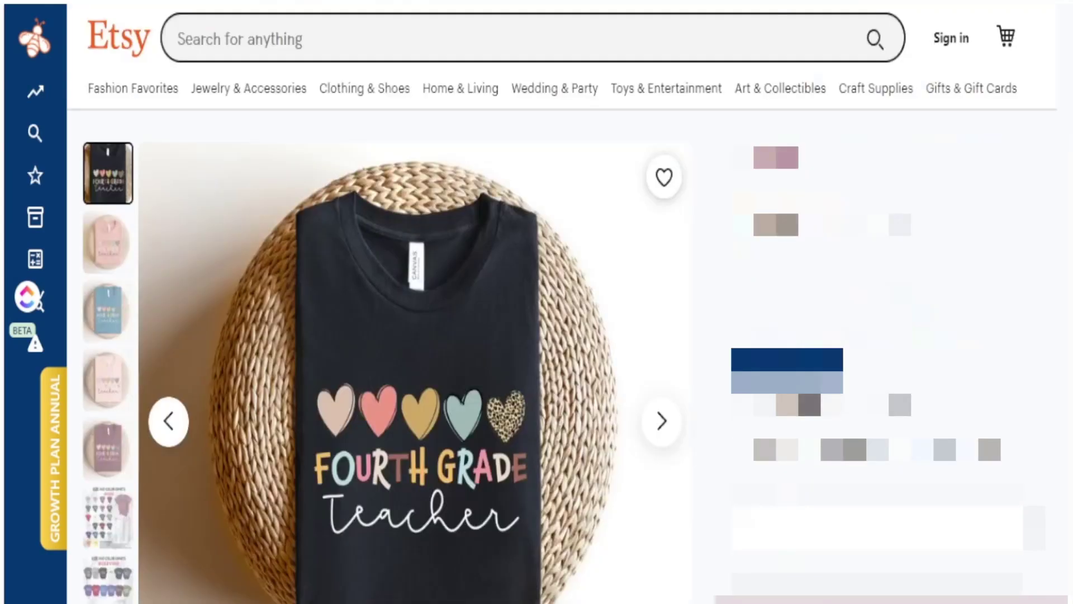
Show the T-Shirts template category and browse through its trending designs.
{"action": "mouse_move", "coordinate": [683, 91]}
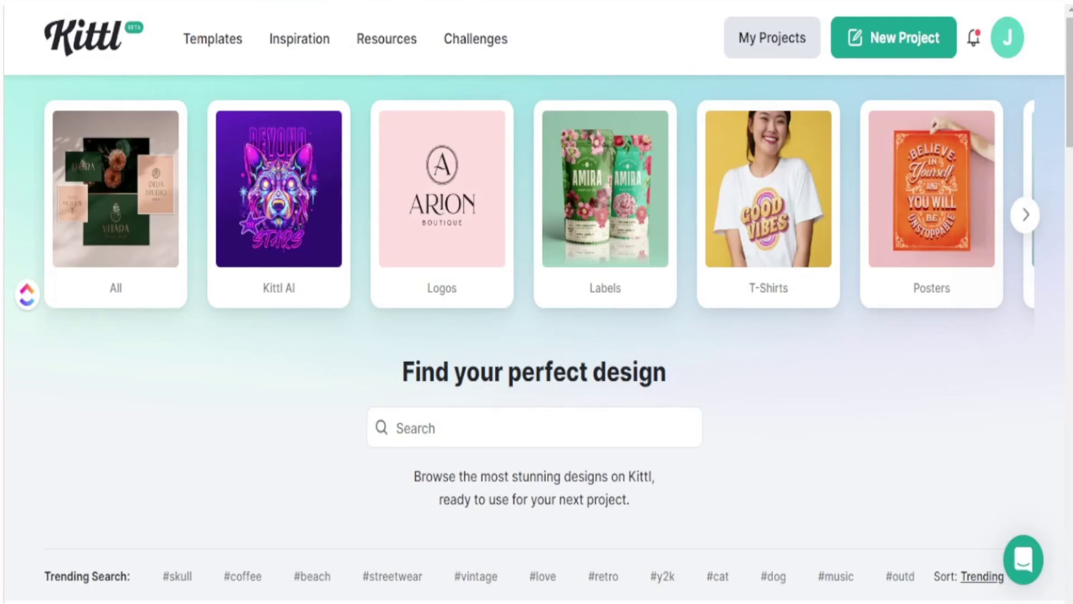
{"action": "left_click", "coordinate": [745, 297]}
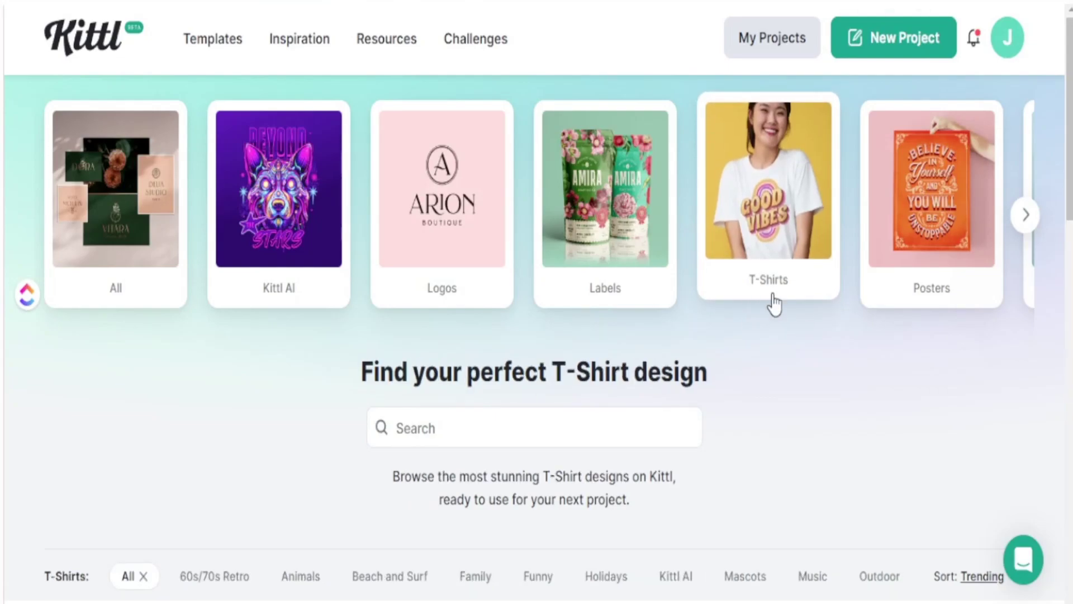
{"action": "scroll", "coordinate": [853, 388], "scroll_direction": "down", "scroll_amount": 5}
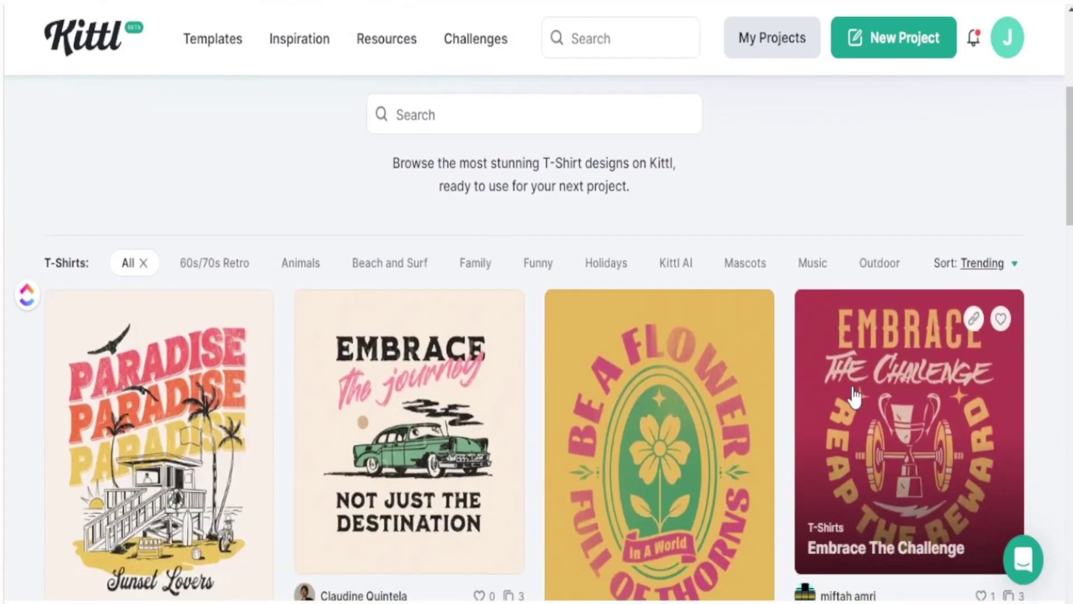
{"action": "scroll", "coordinate": [796, 482], "scroll_direction": "down", "scroll_amount": 8}
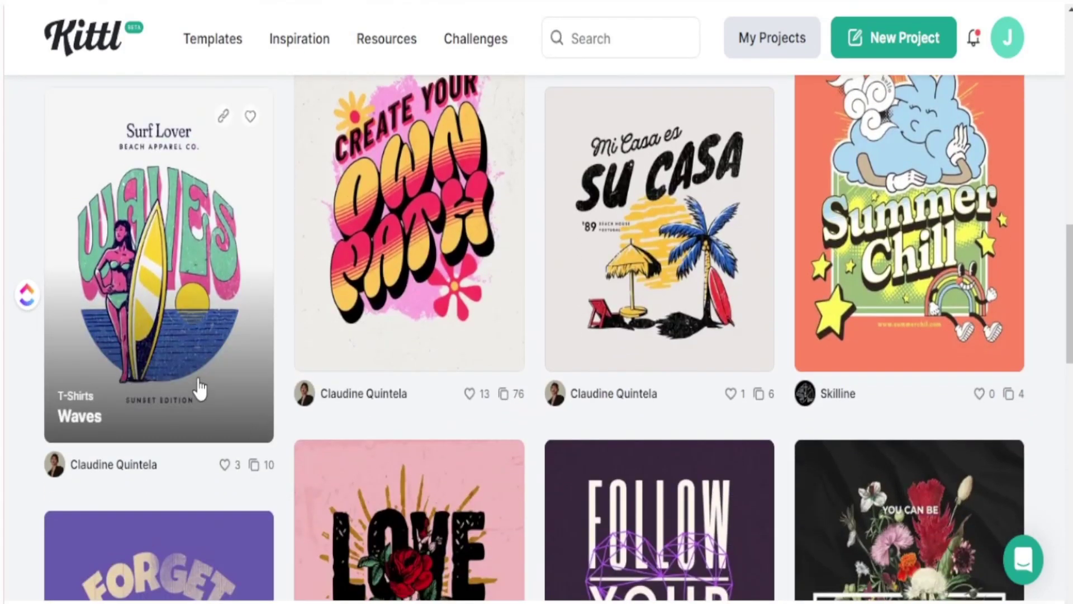
{"action": "scroll", "coordinate": [771, 385], "scroll_direction": "down", "scroll_amount": 12}
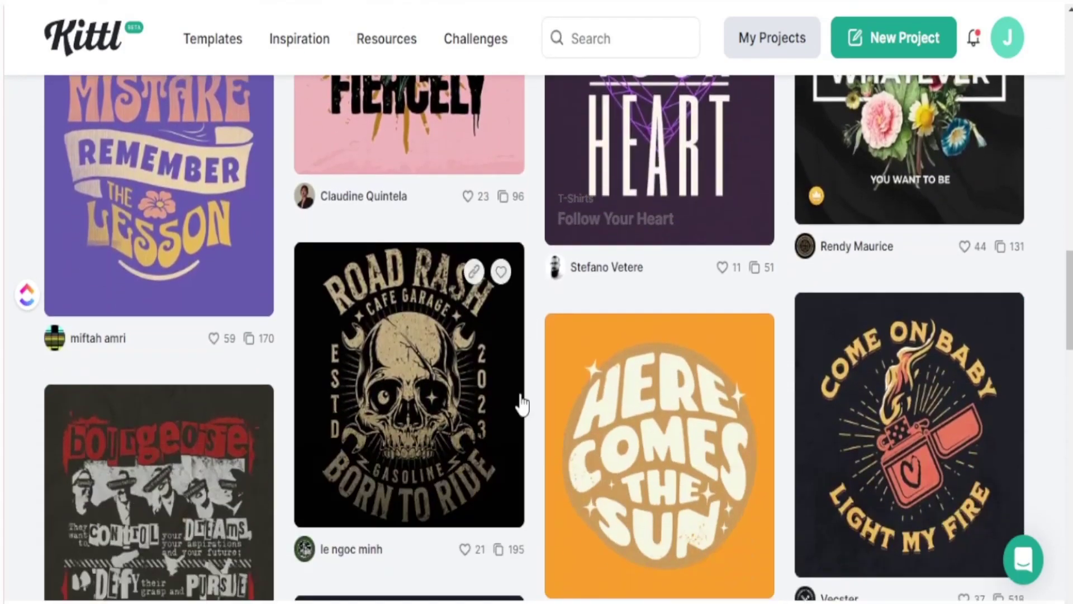
{"action": "scroll", "coordinate": [426, 387], "scroll_direction": "down", "scroll_amount": 15}
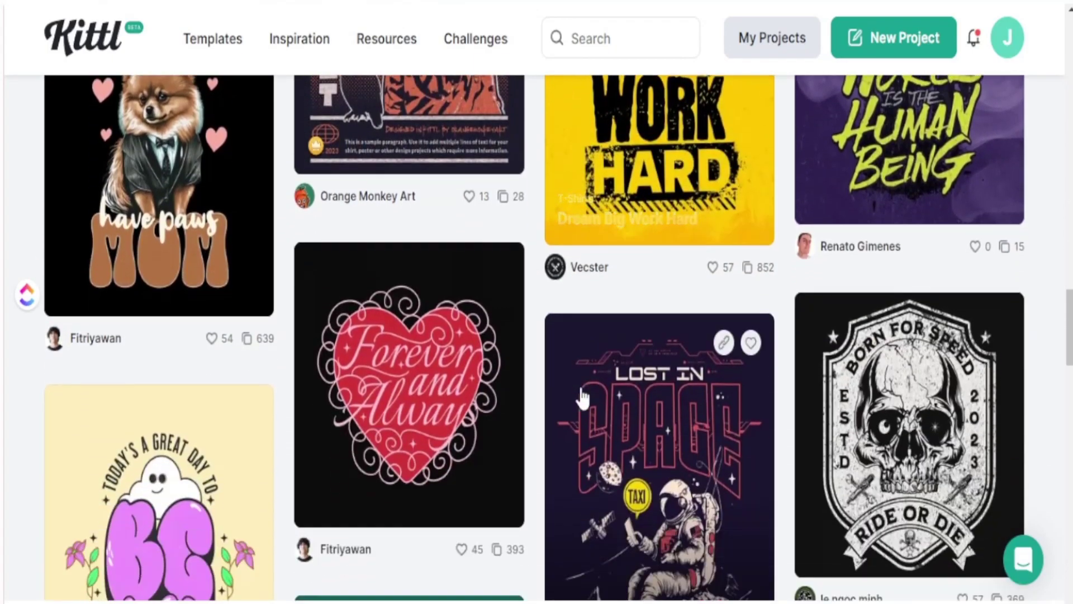
{"action": "scroll", "coordinate": [552, 403], "scroll_direction": "down", "scroll_amount": 12}
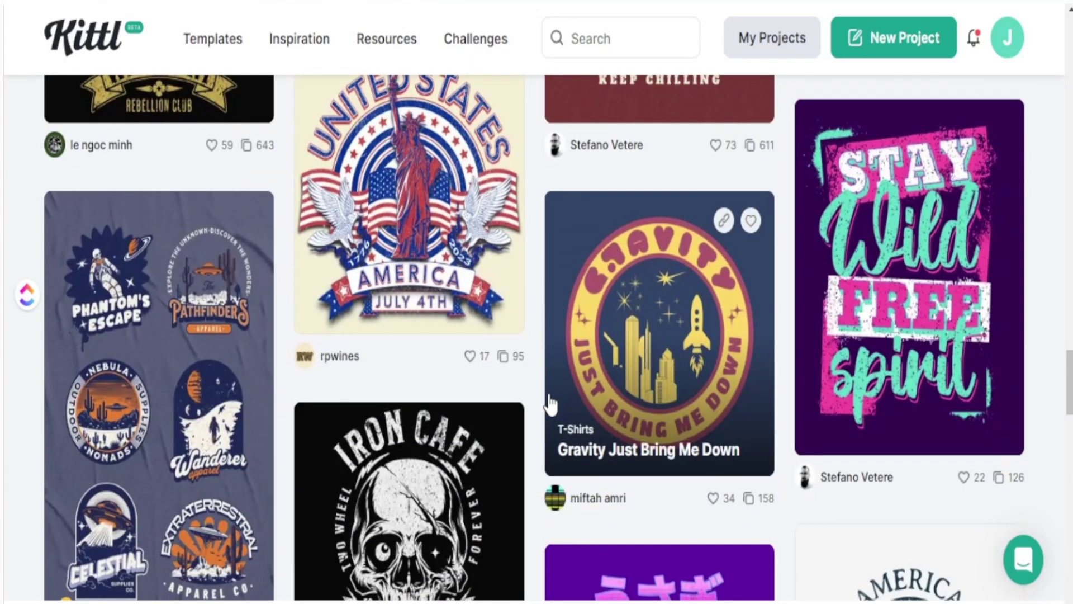
{"action": "scroll", "coordinate": [559, 403], "scroll_direction": "up", "scroll_amount": 18}
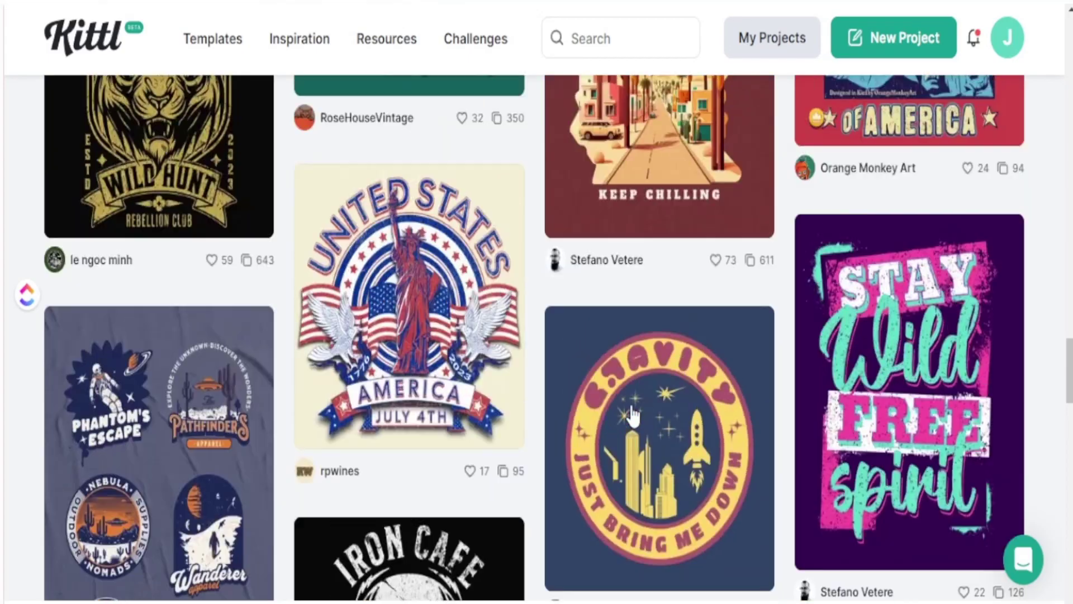
{"action": "scroll", "coordinate": [537, 398], "scroll_direction": "up", "scroll_amount": 20}
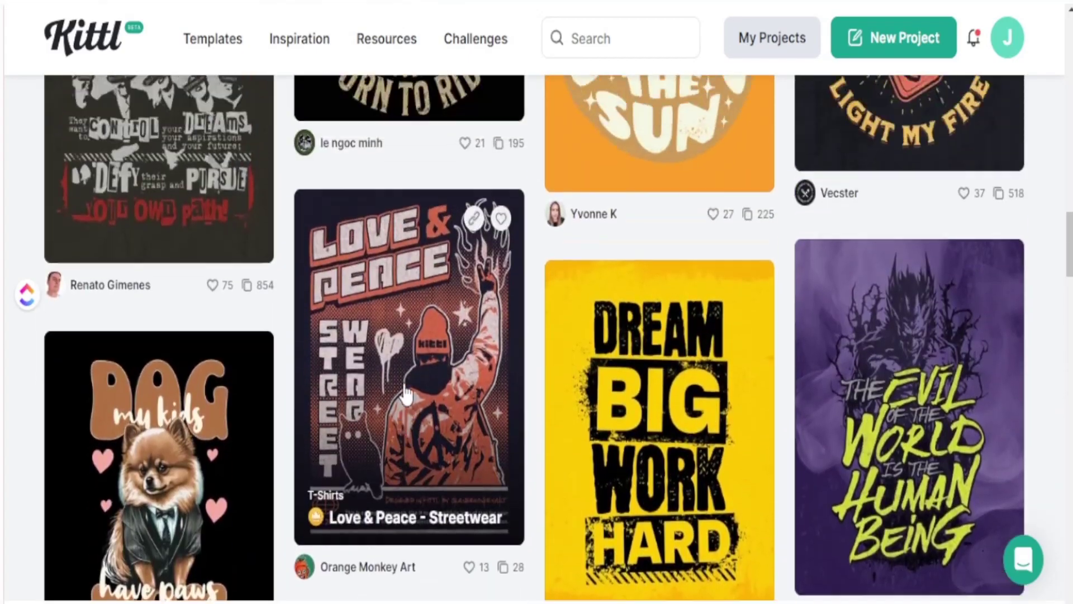
{"action": "scroll", "coordinate": [446, 393], "scroll_direction": "up", "scroll_amount": 15}
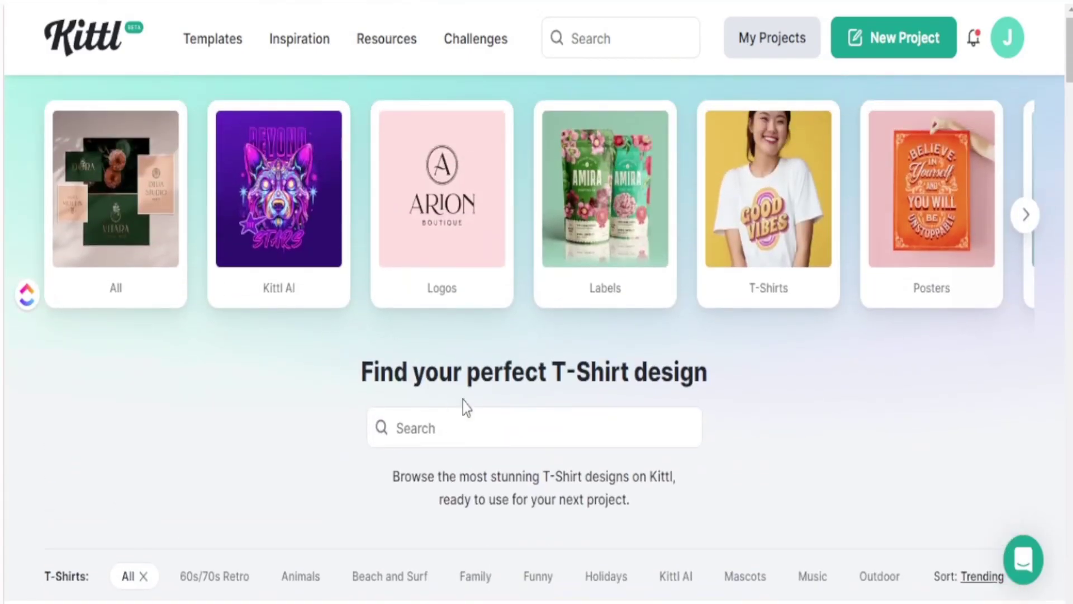
Search the T-shirt designs for "teacher".
{"action": "left_click", "coordinate": [471, 428]}
{"action": "type", "text": "teacher"}
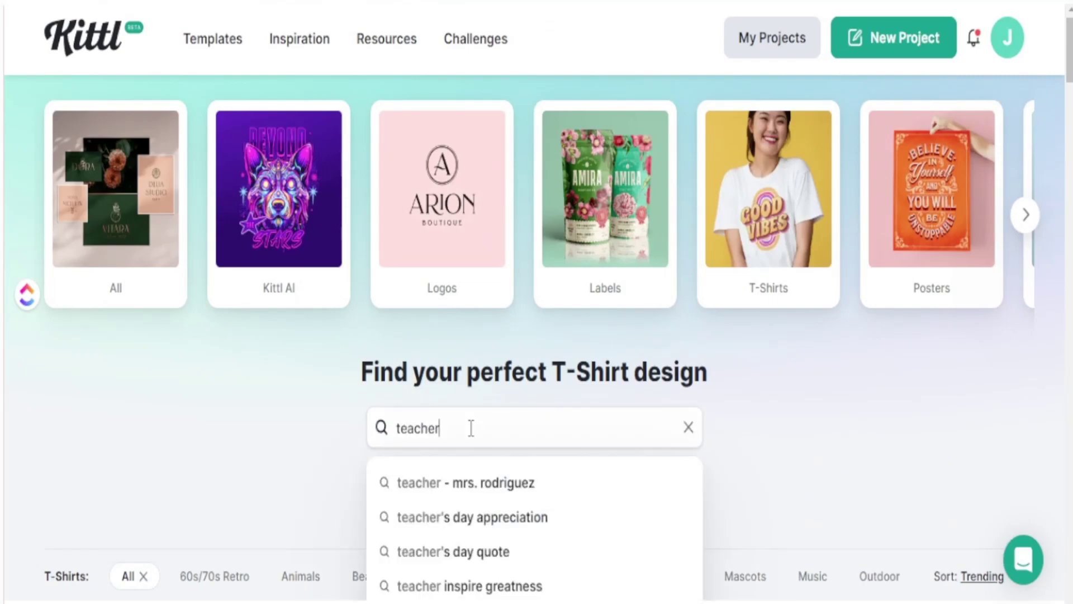
{"action": "key", "text": "Return"}
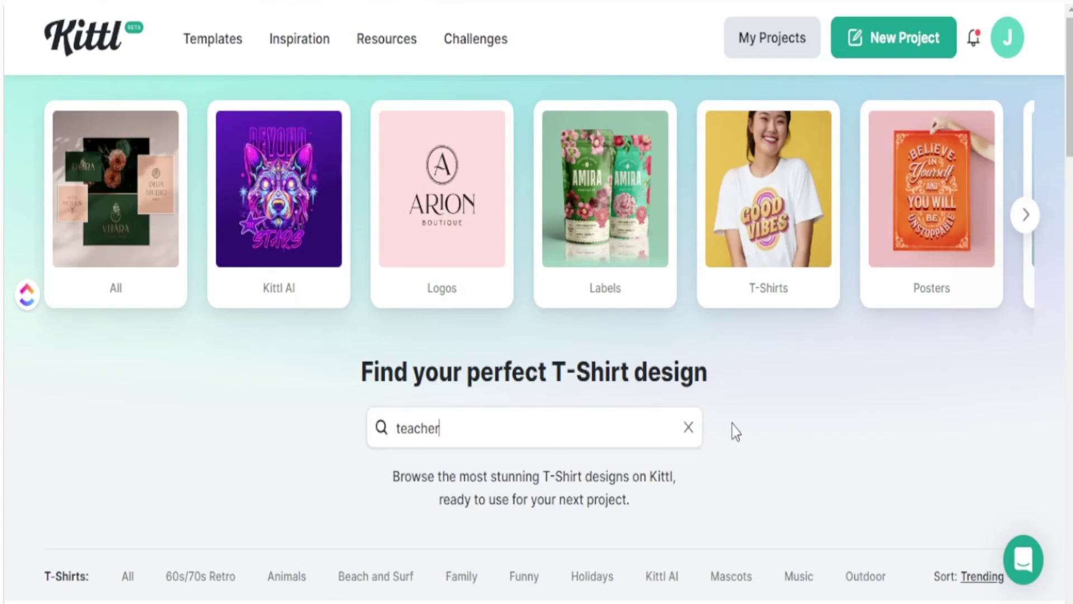
Examine the teacher-themed T-shirt designs for a template worth customizing.
{"action": "scroll", "coordinate": [743, 430], "scroll_direction": "down", "scroll_amount": 2}
{"action": "scroll", "coordinate": [824, 357], "scroll_direction": "down", "scroll_amount": 8}
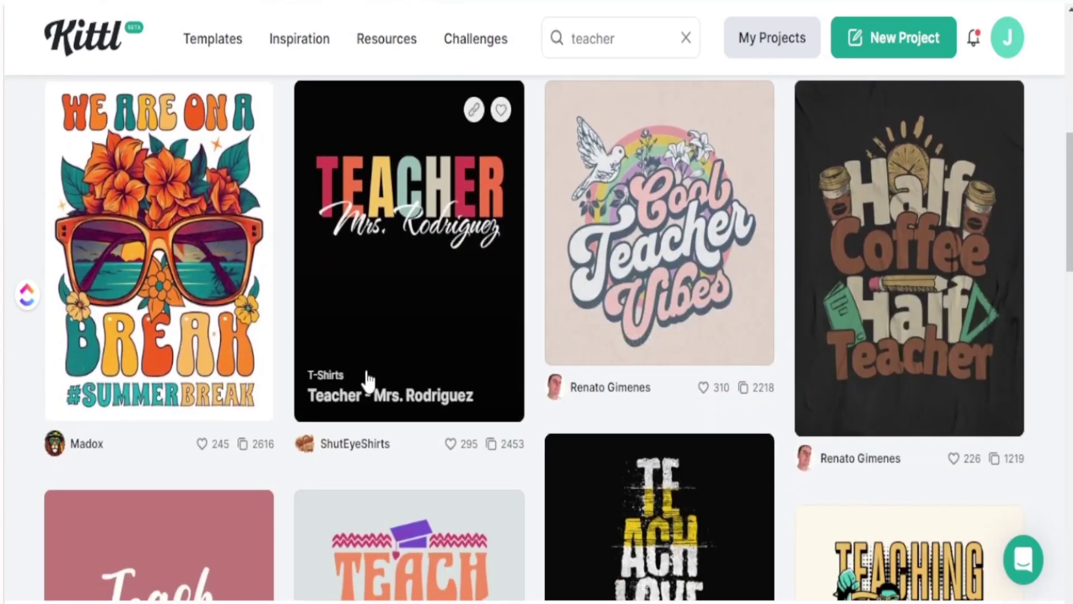
{"action": "scroll", "coordinate": [324, 461], "scroll_direction": "down", "scroll_amount": 3}
{"action": "scroll", "coordinate": [324, 461], "scroll_direction": "down", "scroll_amount": 1}
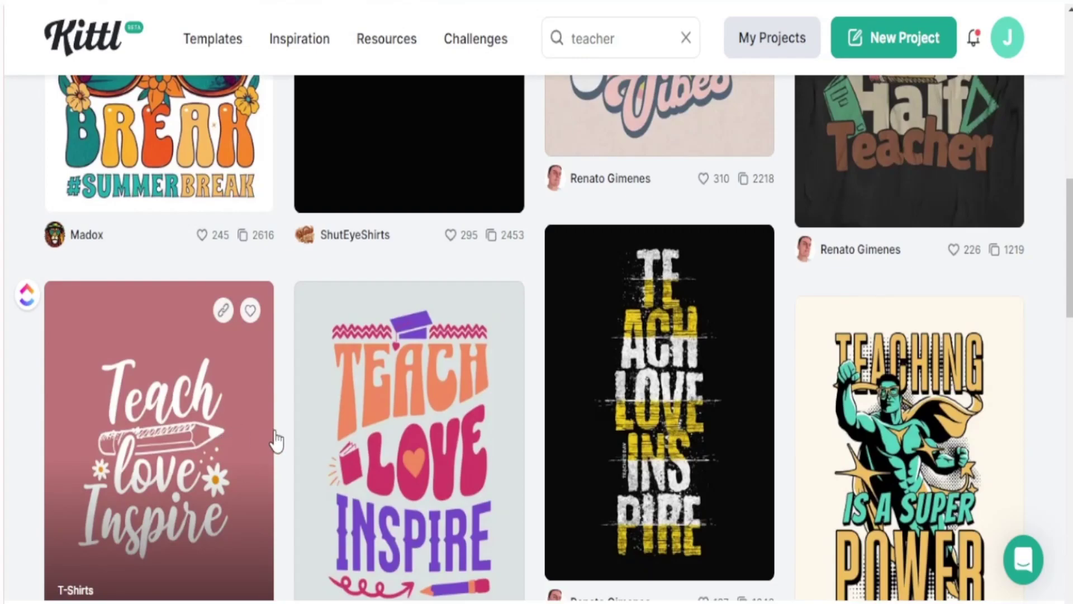
{"action": "scroll", "coordinate": [313, 445], "scroll_direction": "down", "scroll_amount": 4}
{"action": "scroll", "coordinate": [556, 450], "scroll_direction": "down", "scroll_amount": 4}
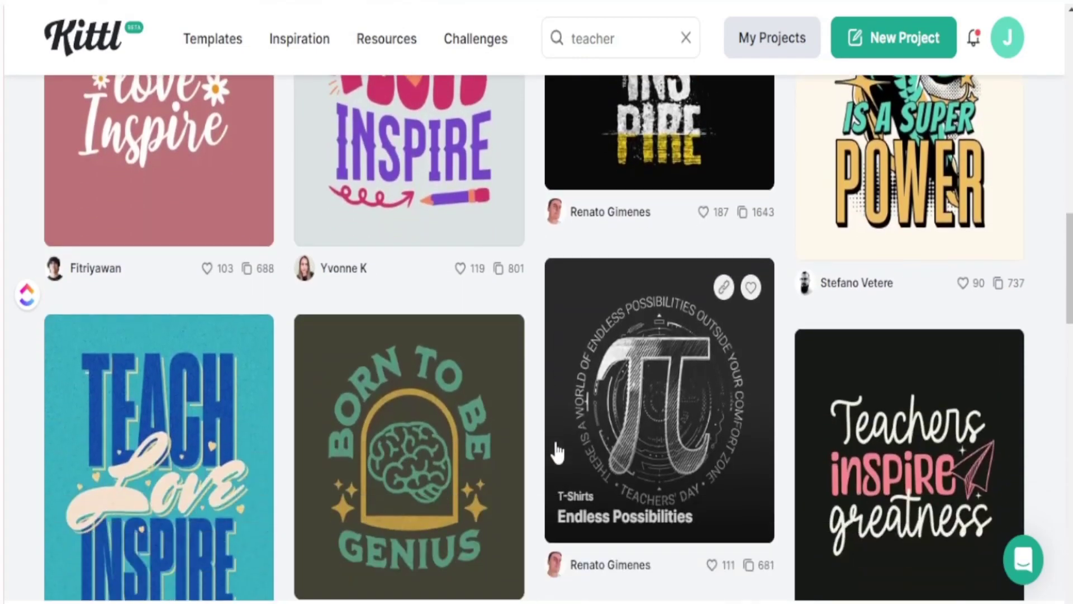
{"action": "scroll", "coordinate": [659, 469], "scroll_direction": "down", "scroll_amount": 6}
{"action": "scroll", "coordinate": [559, 447], "scroll_direction": "down", "scroll_amount": 5}
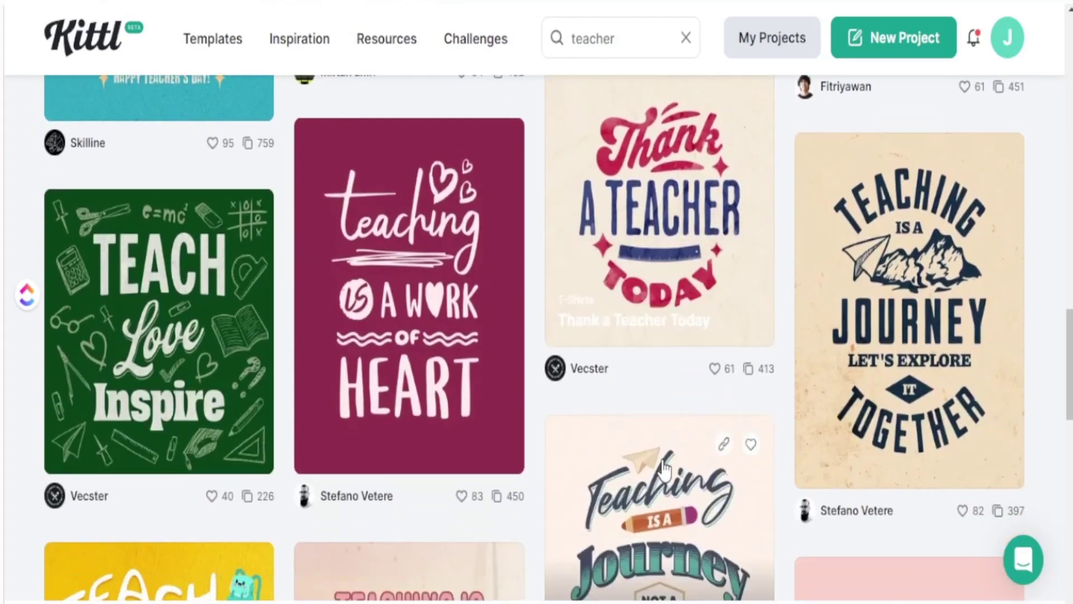
{"action": "scroll", "coordinate": [455, 431], "scroll_direction": "down", "scroll_amount": 4}
{"action": "scroll", "coordinate": [602, 430], "scroll_direction": "up", "scroll_amount": 20}
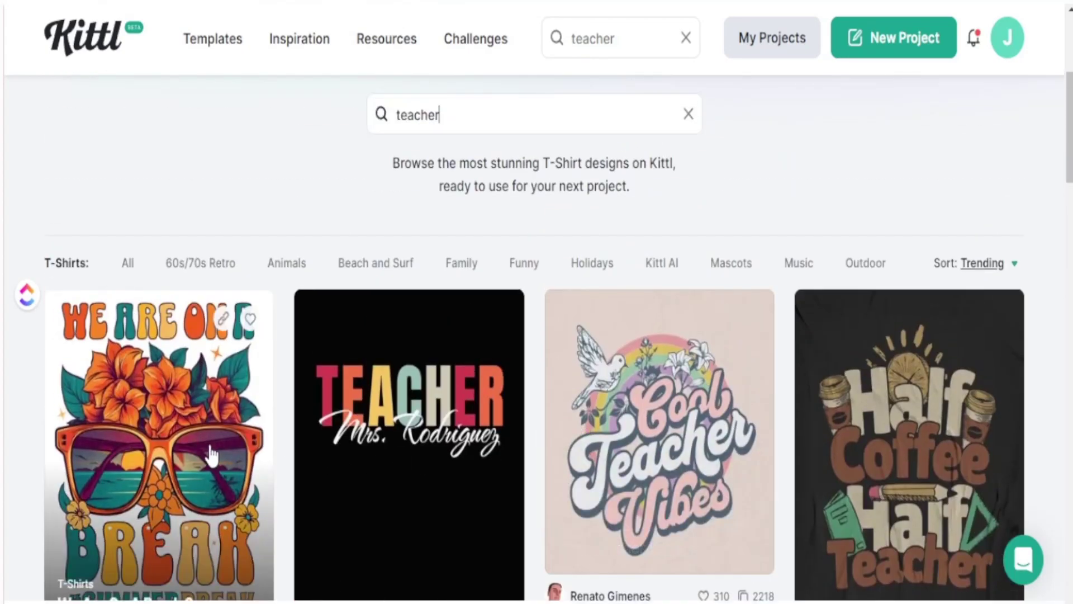
Open the "We Are On A Break Summer Break Teacher" T-shirt template as an editable project.
{"action": "scroll", "coordinate": [206, 414], "scroll_direction": "down", "scroll_amount": 2}
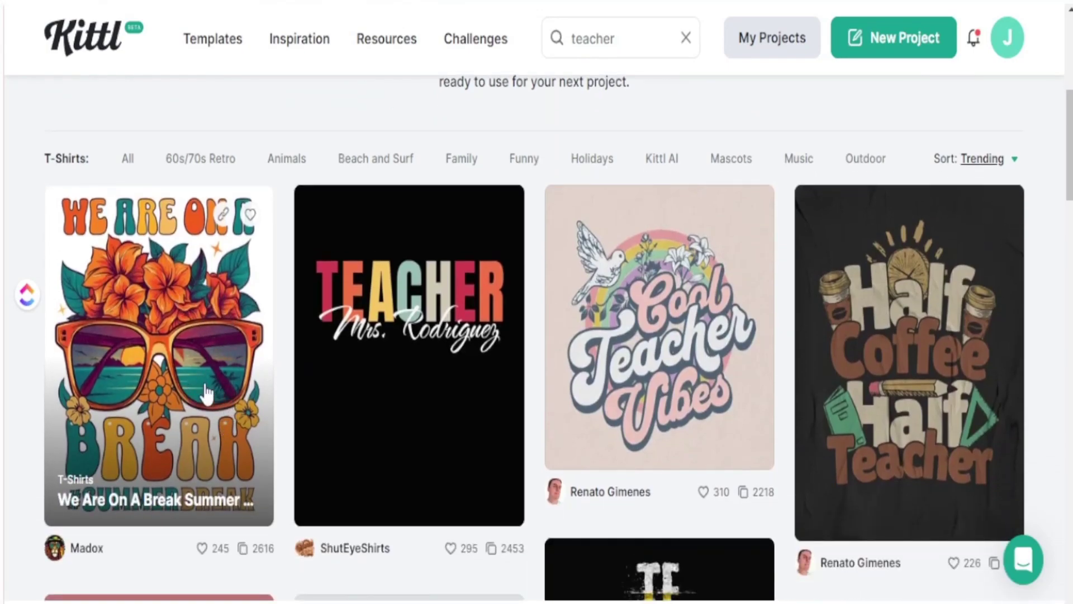
{"action": "left_click", "coordinate": [176, 366]}
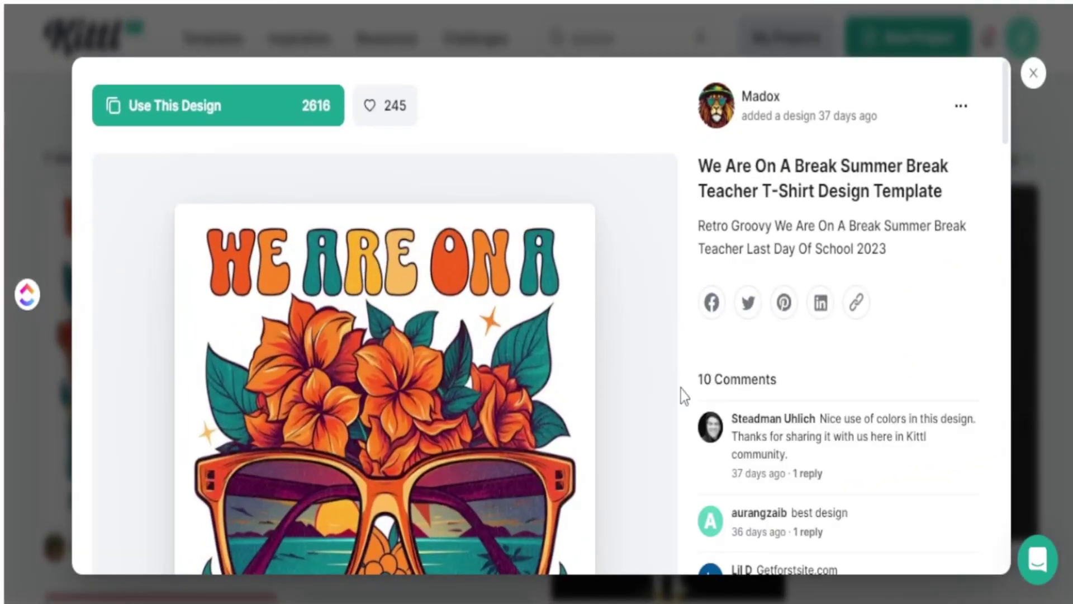
{"action": "left_click", "coordinate": [249, 119]}
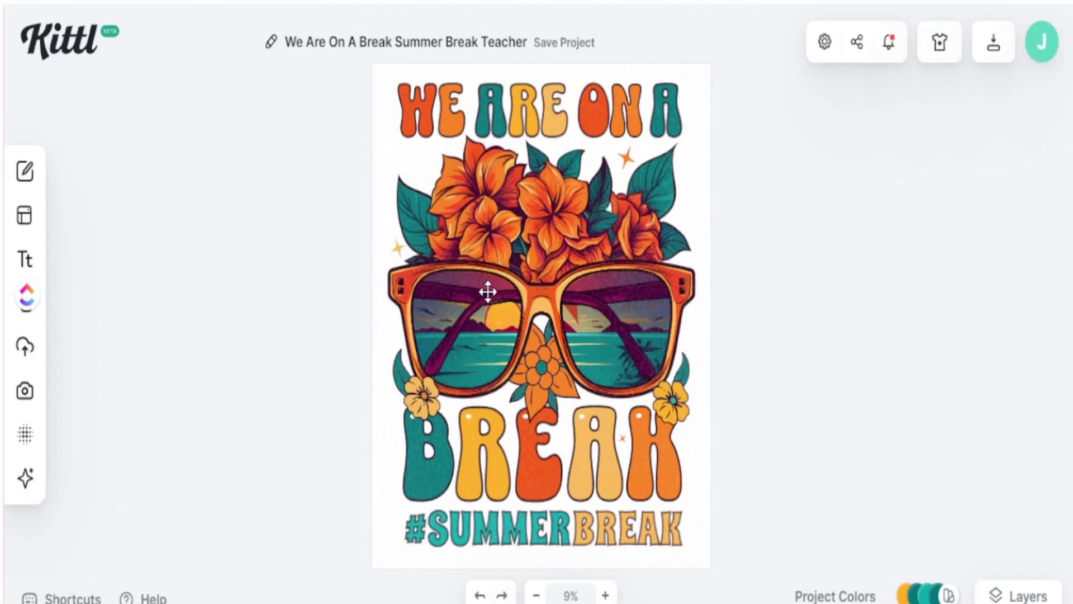
Delete the sunglasses-and-flowers image and move the large BREAK lettering up into the space it occupied.
{"action": "left_click", "coordinate": [558, 307]}
{"action": "left_click_drag", "start_coordinate": [558, 307], "coordinate": [556, 305]}
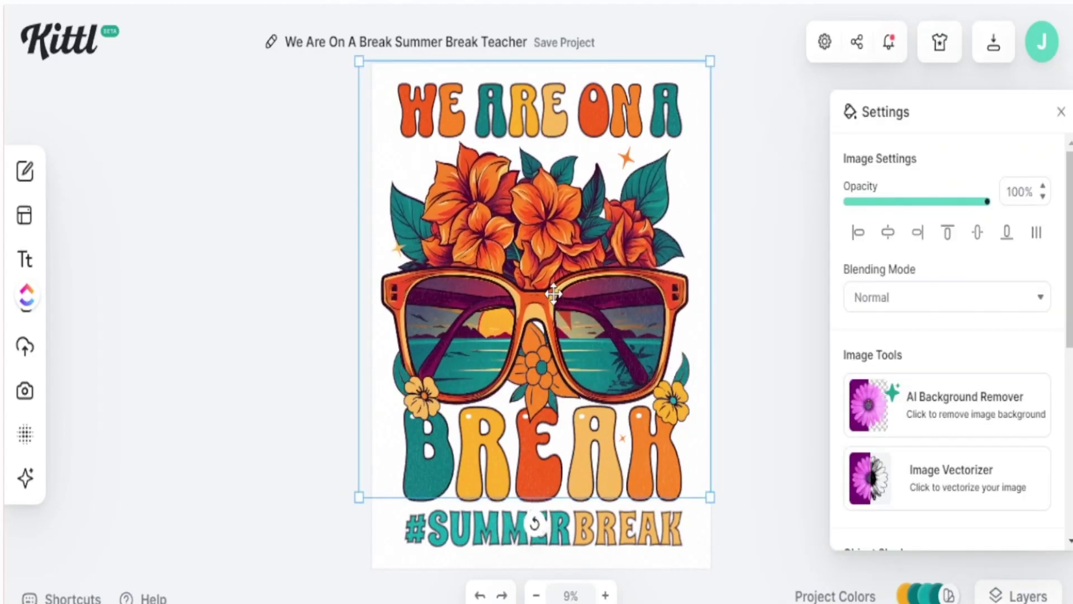
{"action": "key", "text": "Delete"}
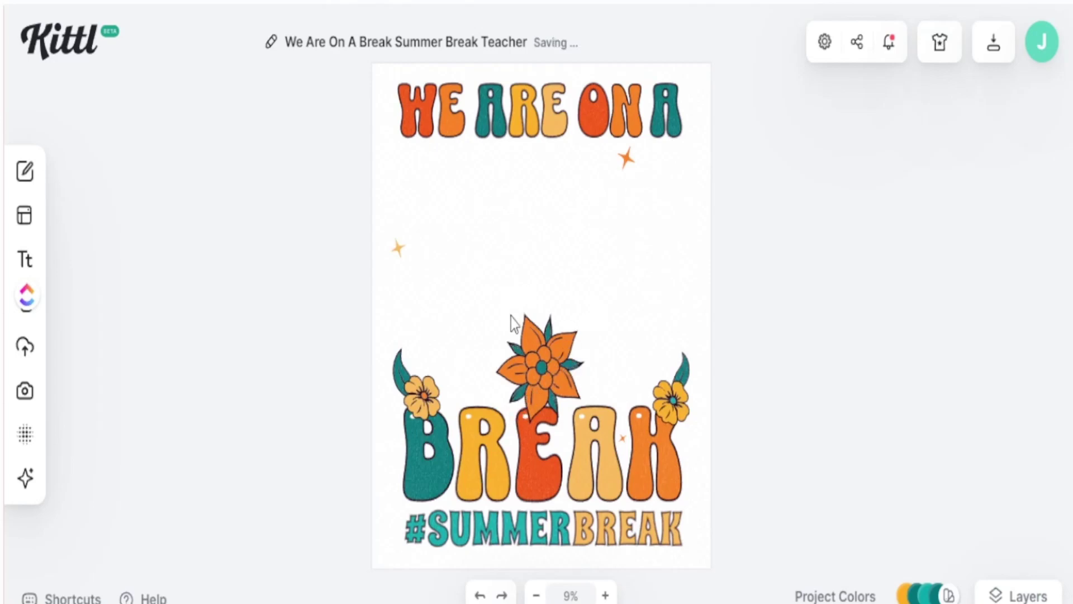
{"action": "left_click", "coordinate": [428, 465]}
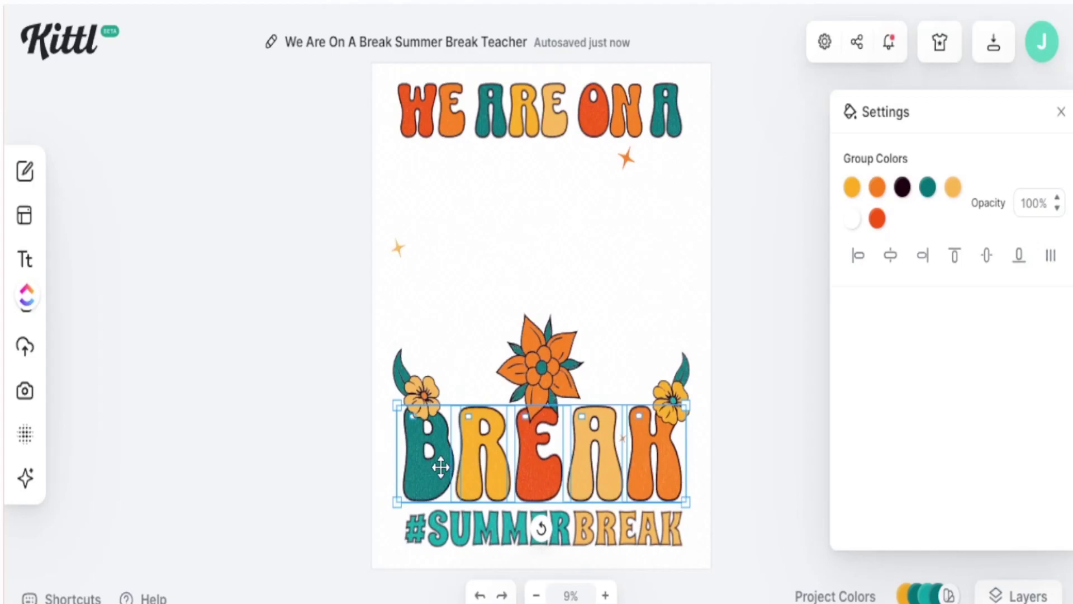
{"action": "left_click_drag", "start_coordinate": [435, 467], "coordinate": [432, 281]}
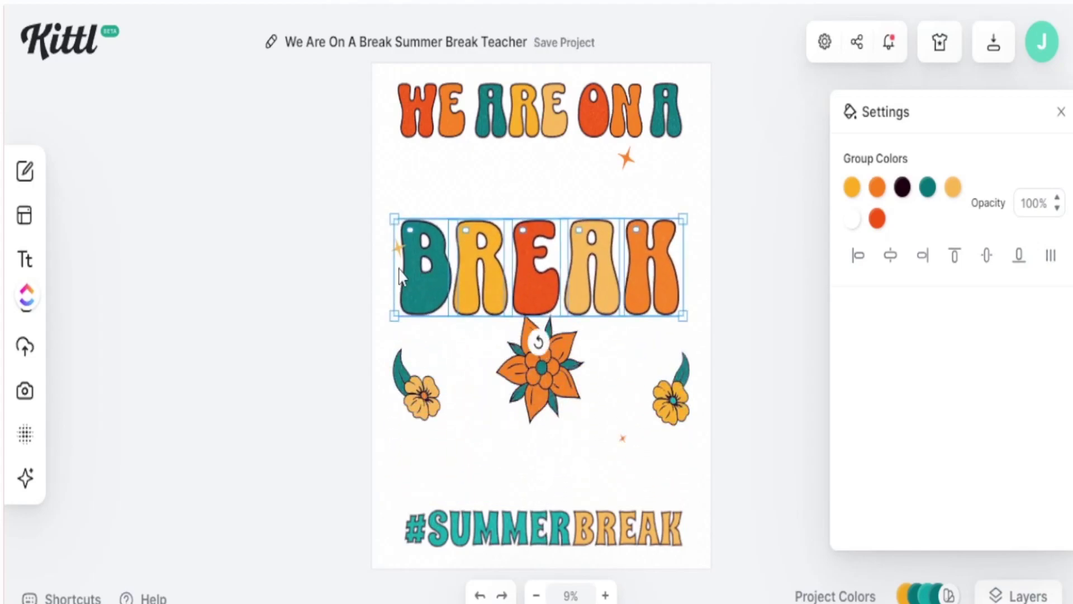
Ungroup the small sparkle stars and move the yellow one up above the B of BREAK, near the artboard's edge.
{"action": "left_click", "coordinate": [394, 247]}
{"action": "left_click_drag", "start_coordinate": [394, 247], "coordinate": [400, 271]}
{"action": "right_click", "coordinate": [399, 273]}
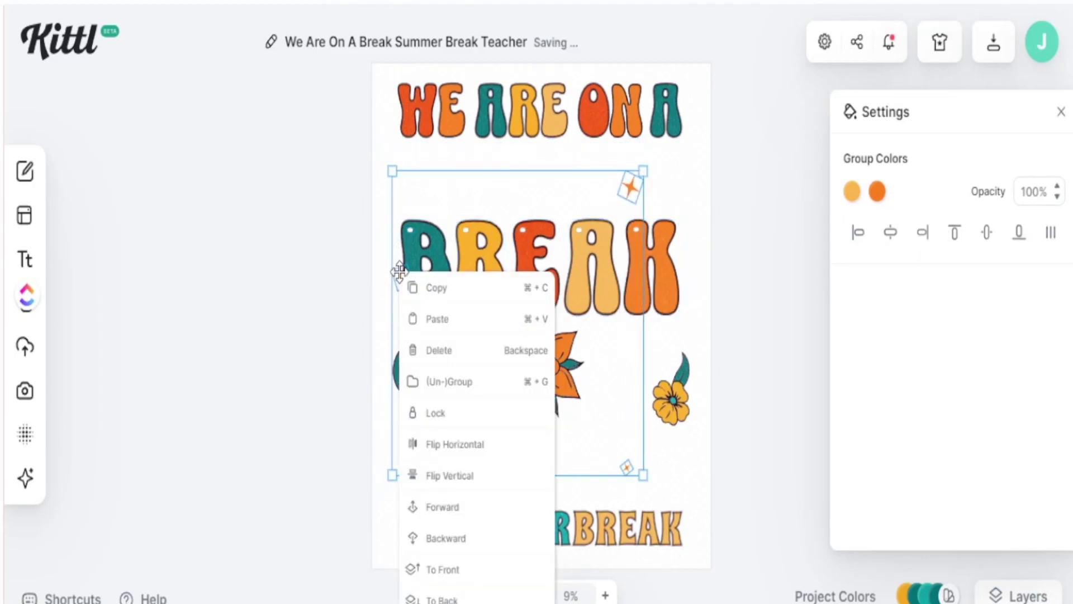
{"action": "left_click", "coordinate": [444, 380]}
{"action": "left_click_drag", "start_coordinate": [400, 278], "coordinate": [385, 191]}
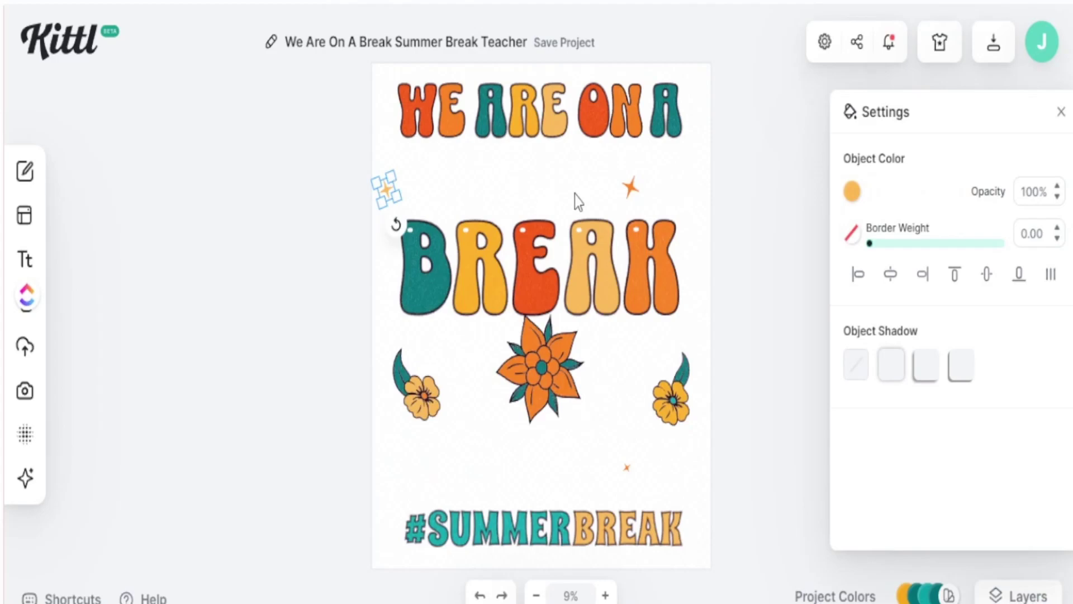
Move the orange star up near the artboard's upper corner beneath ON A, and move the large orange flower down just above #SUMMERBREAK.
{"action": "left_click_drag", "start_coordinate": [626, 191], "coordinate": [654, 171]}
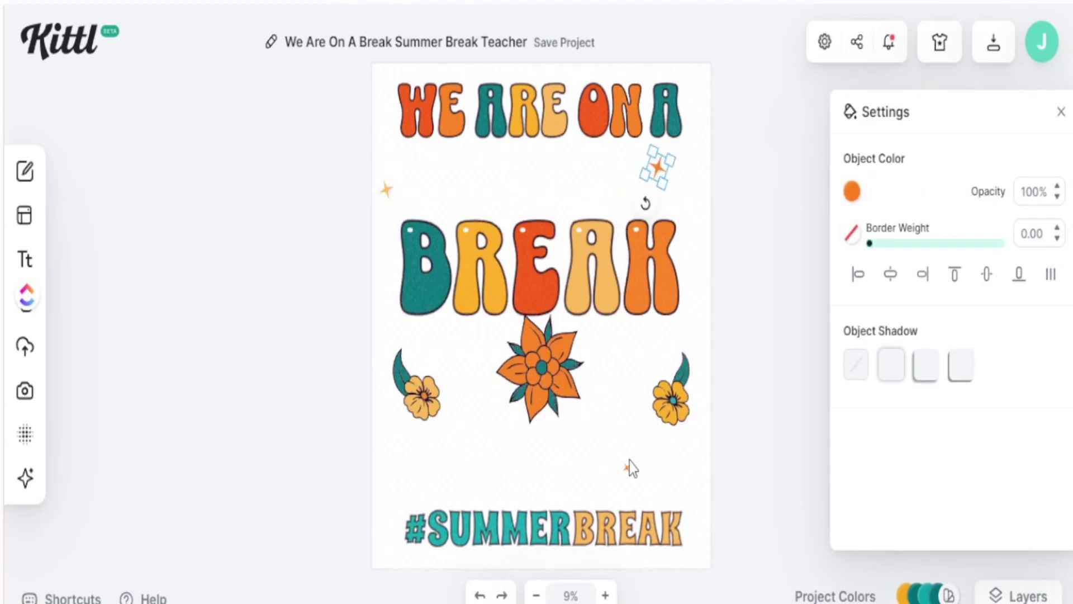
{"action": "left_click_drag", "start_coordinate": [541, 366], "coordinate": [525, 446]}
Change the letters of the large BREAK lettering to spell TEACH.
{"action": "left_click", "coordinate": [432, 280]}
{"action": "left_click", "coordinate": [432, 279]}
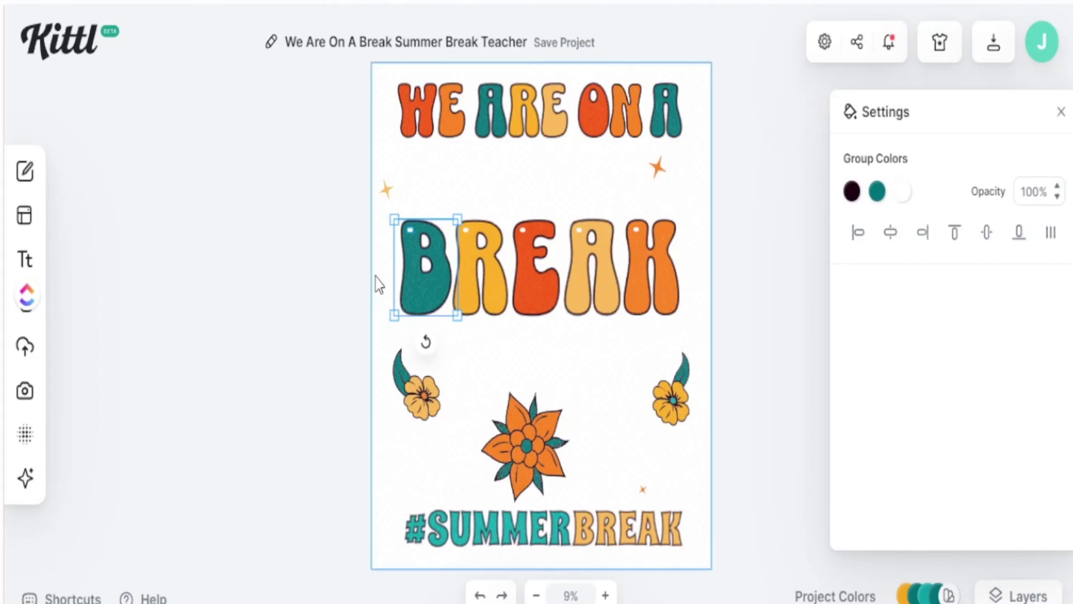
{"action": "left_click", "coordinate": [376, 280]}
{"action": "left_click", "coordinate": [422, 270]}
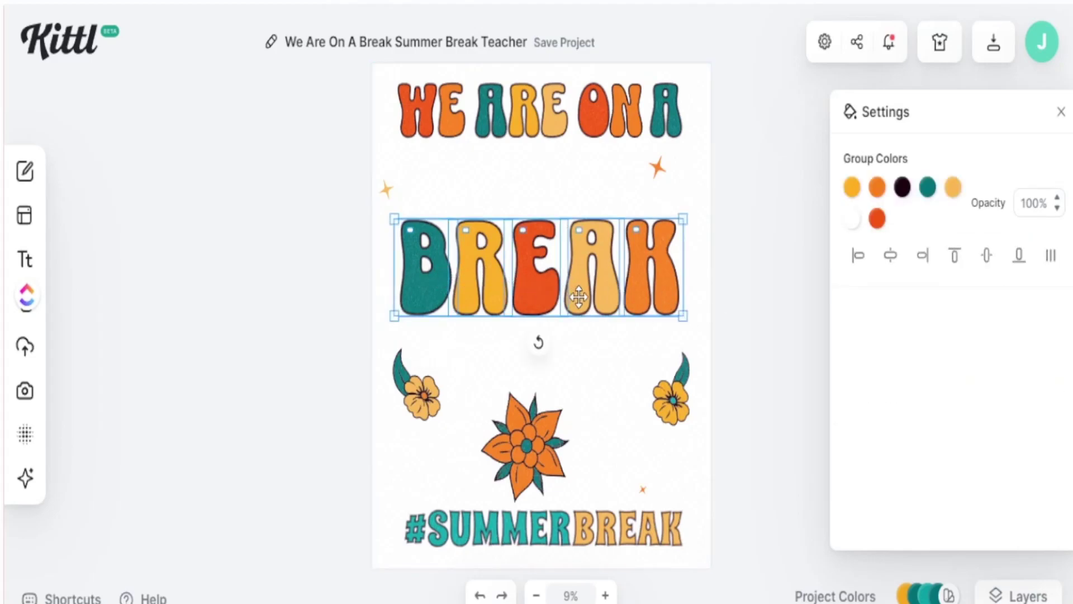
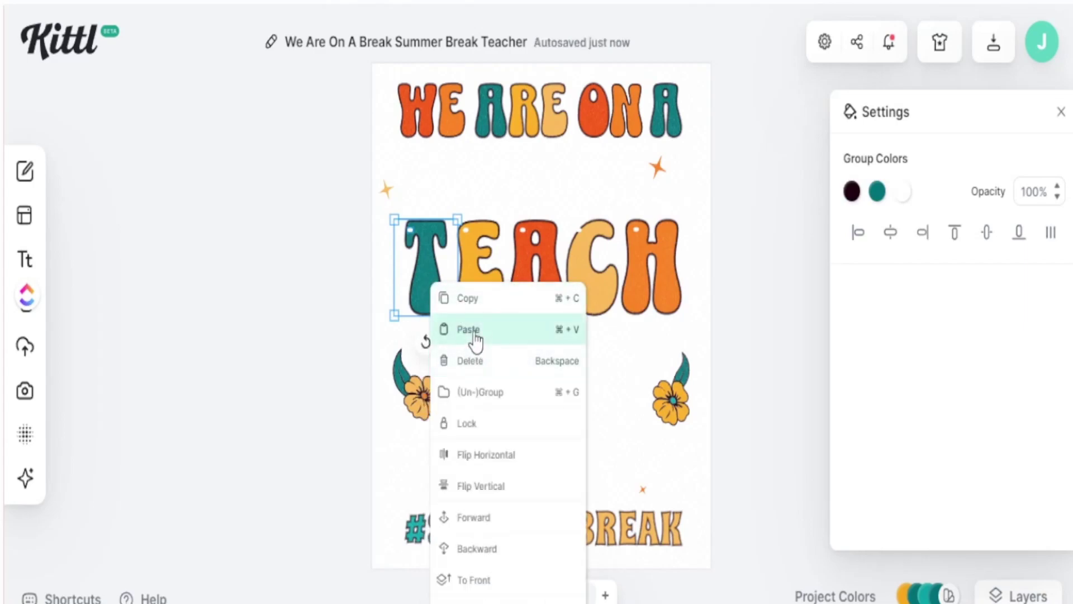
Paste a copy of the teal T, place it below the C of TEACH and change its letter to E.
{"action": "left_click", "coordinate": [469, 331]}
{"action": "left_click_drag", "start_coordinate": [427, 290], "coordinate": [597, 385]}
{"action": "double_click", "coordinate": [597, 386]}
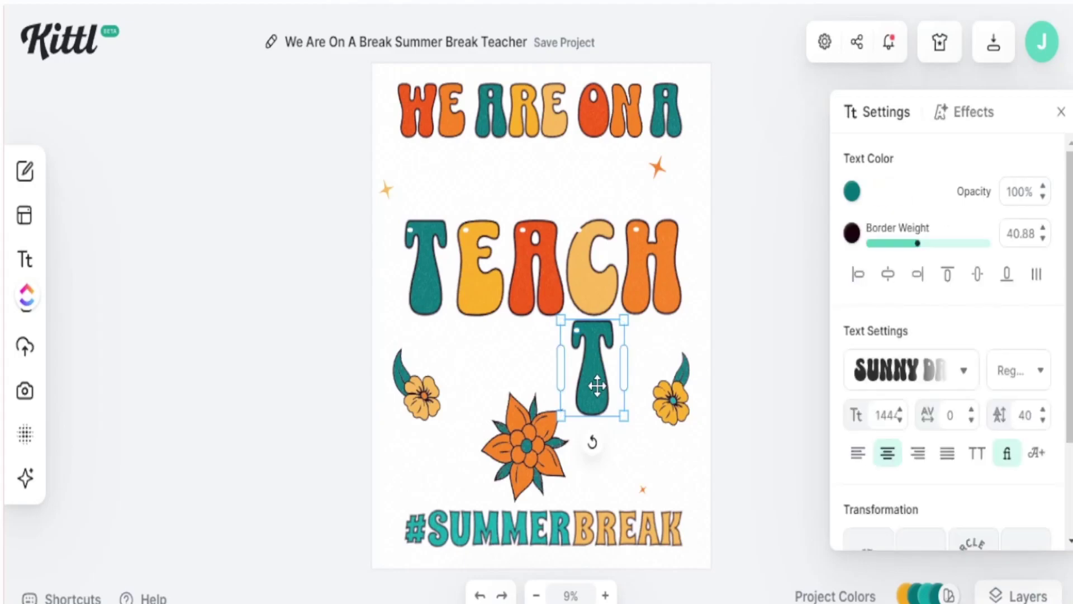
{"action": "type", "text": "E"}
Duplicate the yellow E, place the copy beside the teal E on the second line and change its letter to R.
{"action": "left_click", "coordinate": [475, 282]}
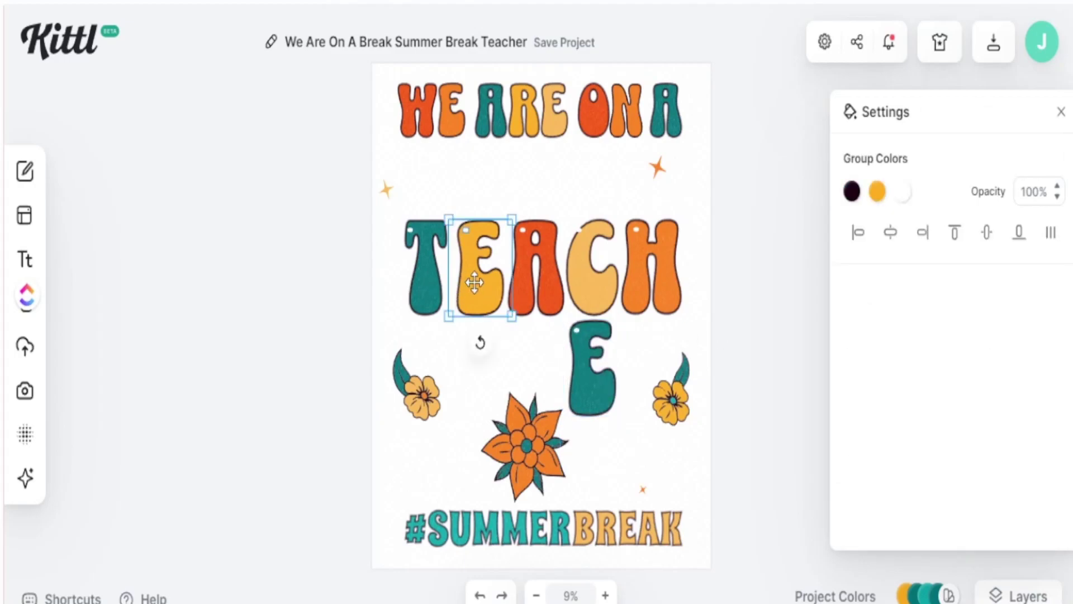
{"action": "right_click", "coordinate": [475, 283]}
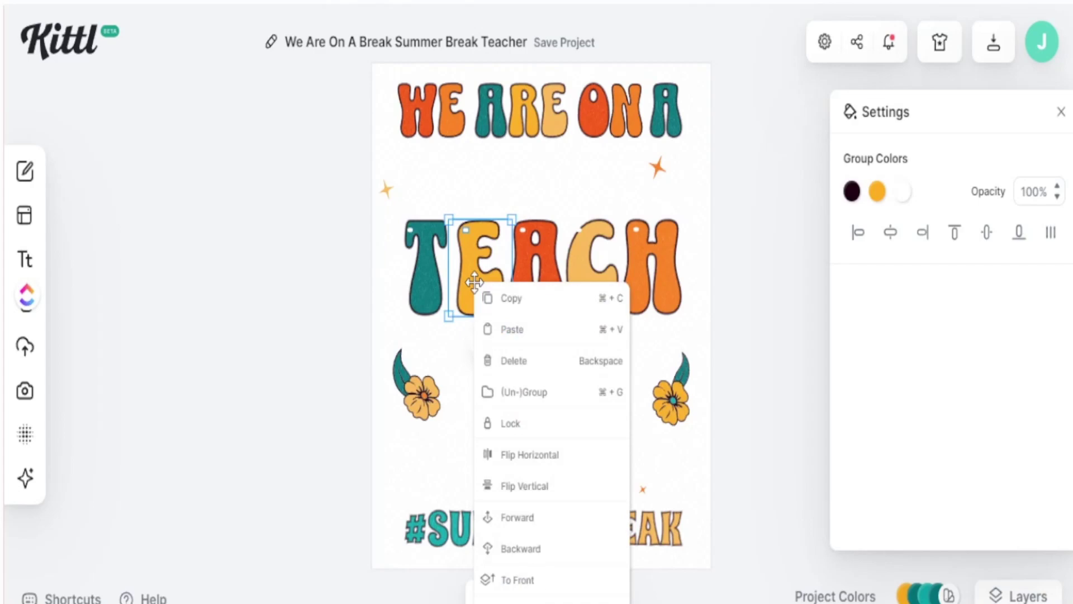
{"action": "left_click", "coordinate": [512, 329]}
{"action": "right_click", "coordinate": [482, 286]}
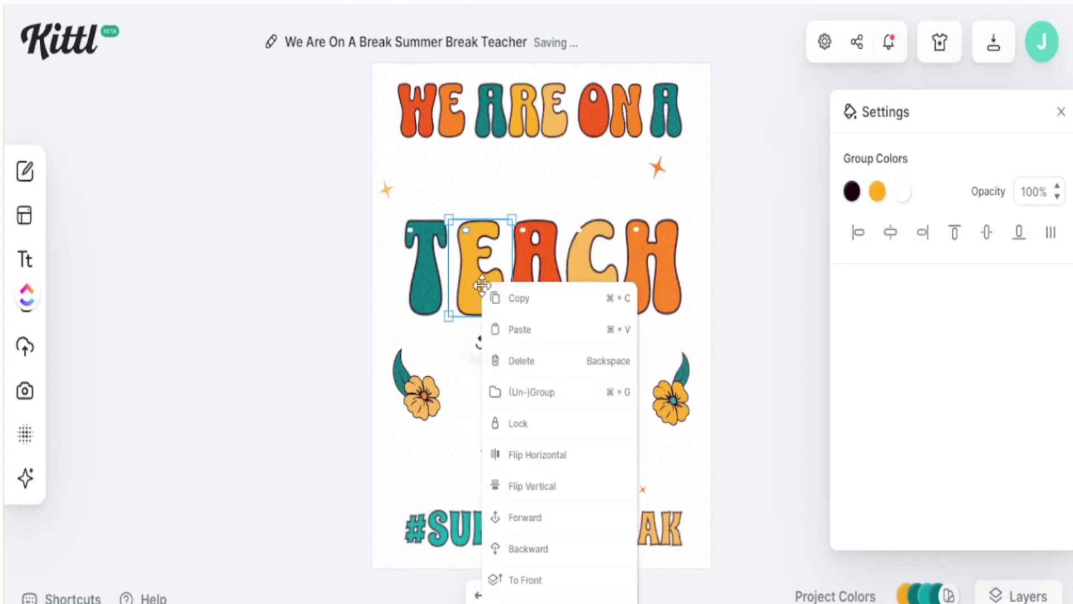
{"action": "left_click", "coordinate": [520, 330]}
{"action": "left_click_drag", "start_coordinate": [480, 271], "coordinate": [641, 386]}
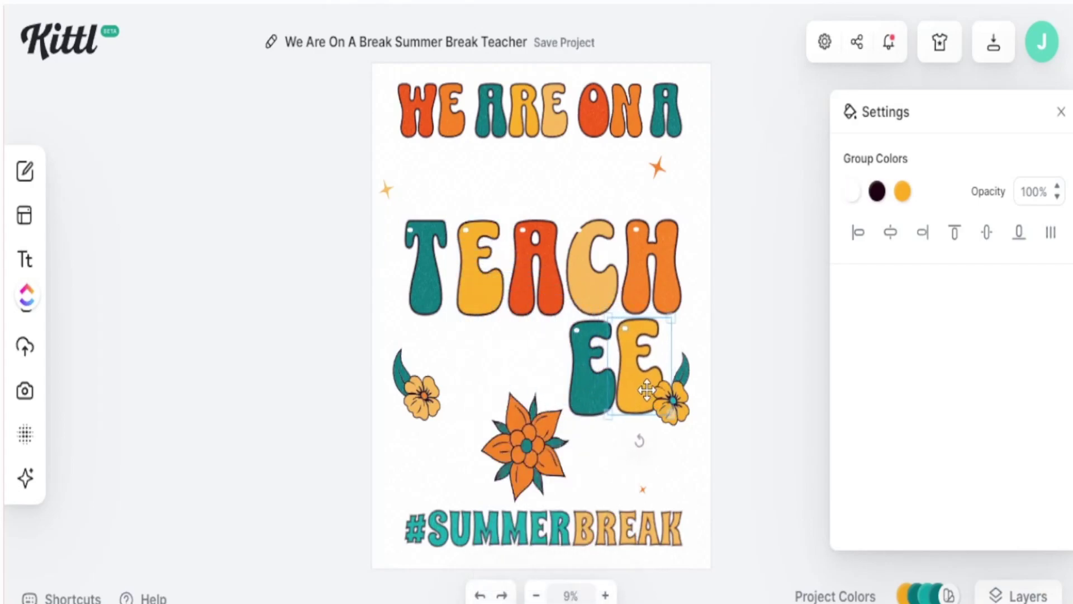
{"action": "key", "text": "Delete"}
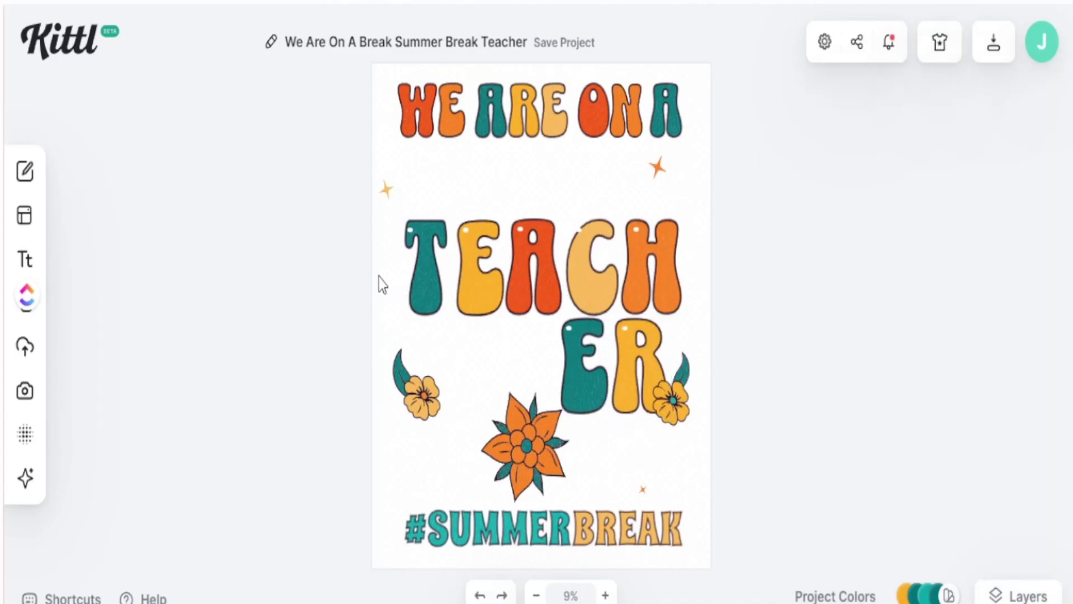
Ungroup the lettering and move the teal E and yellow R up behind the H to spell TEACHER on one line.
{"action": "left_click_drag", "start_coordinate": [378, 247], "coordinate": [605, 257]}
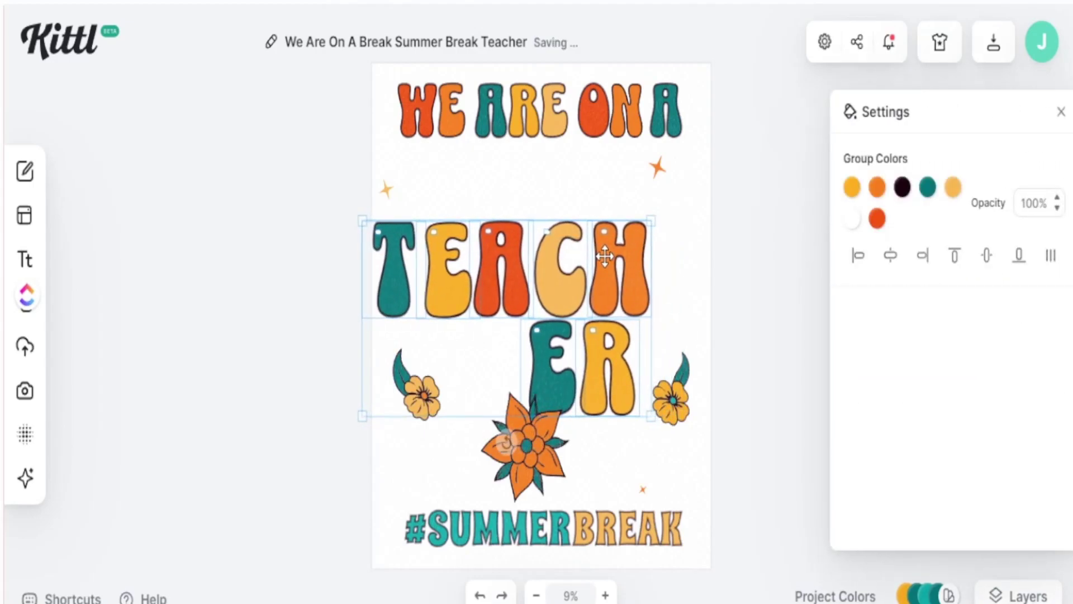
{"action": "right_click", "coordinate": [585, 283]}
{"action": "left_click", "coordinate": [637, 388]}
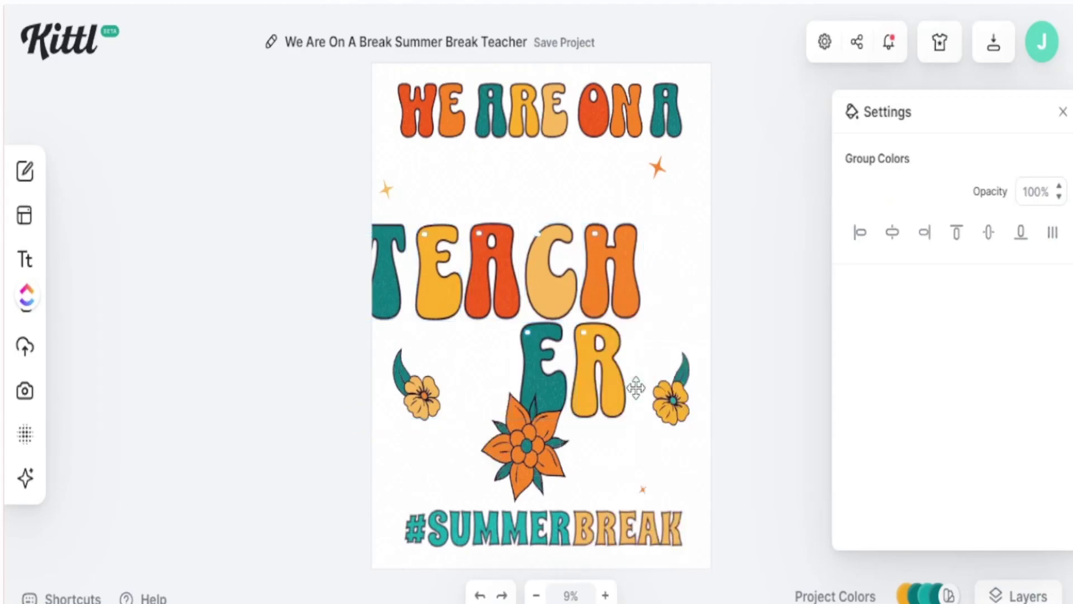
{"action": "left_click_drag", "start_coordinate": [531, 372], "coordinate": [649, 268]}
{"action": "left_click_drag", "start_coordinate": [615, 355], "coordinate": [366, 282]}
{"action": "left_click", "coordinate": [756, 291]}
Group the TEACHER letters, scale the word down to fit within the artboard's width and center it horizontally.
{"action": "right_click", "coordinate": [385, 288]}
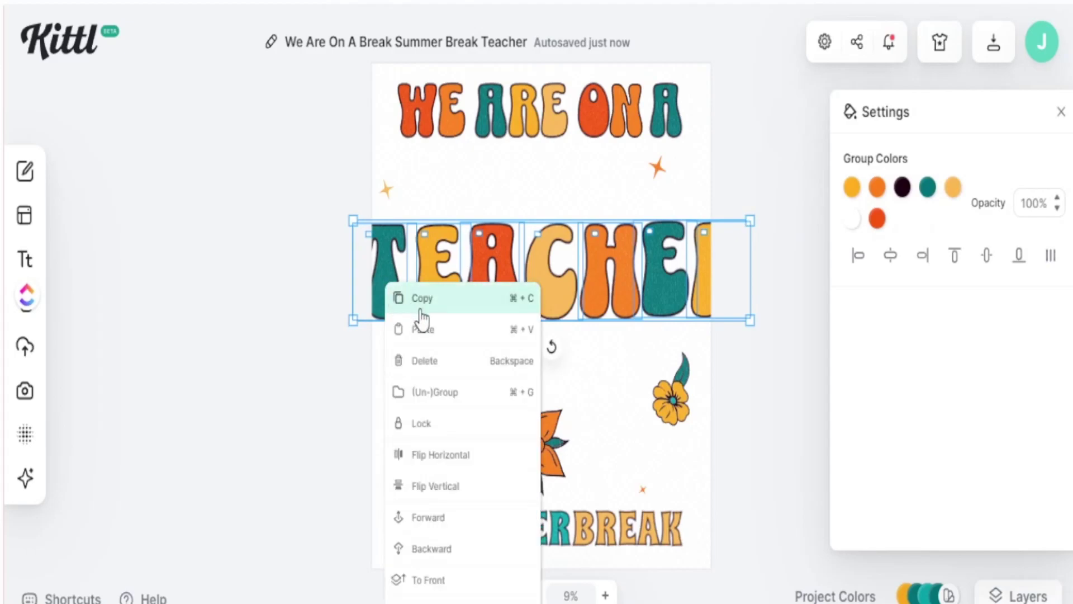
{"action": "left_click", "coordinate": [433, 393]}
{"action": "left_click_drag", "start_coordinate": [748, 322], "coordinate": [684, 306]}
{"action": "left_click_drag", "start_coordinate": [617, 292], "coordinate": [635, 300]}
{"action": "right_click", "coordinate": [636, 286]}
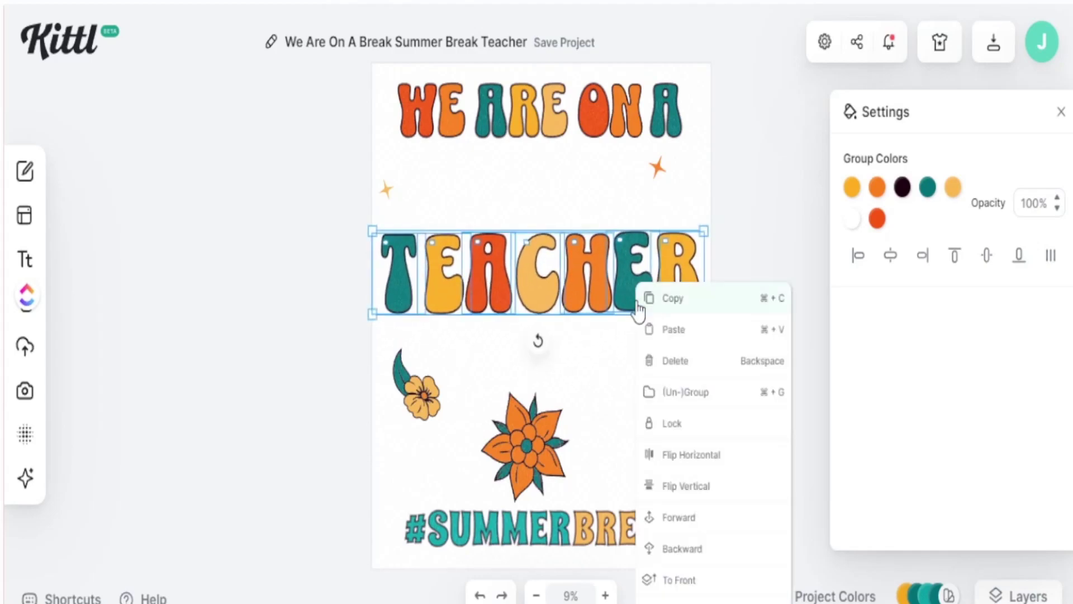
{"action": "left_click", "coordinate": [681, 395]}
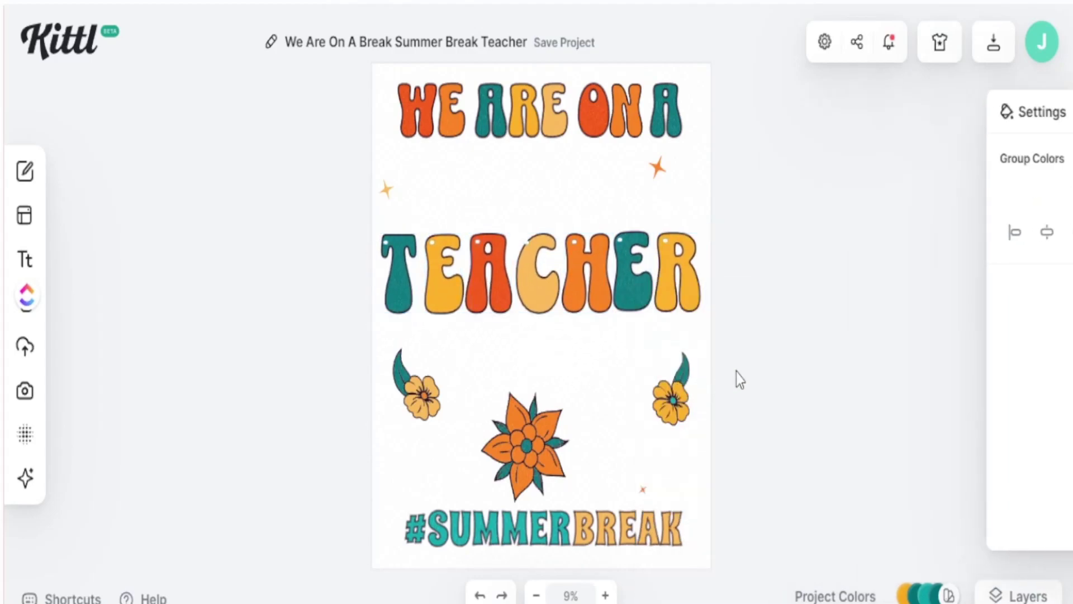
{"action": "key", "text": "Escape"}
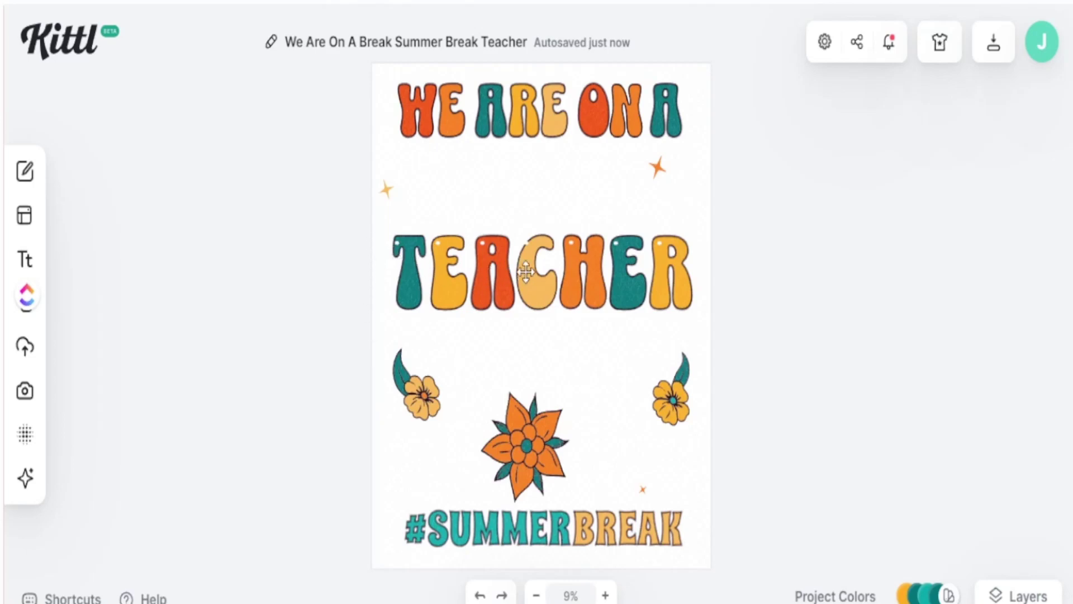
Delete the WE ARE ON A and #SUMMERBREAK text lines, and move the yellow star slightly higher above the T.
{"action": "left_click", "coordinate": [451, 120]}
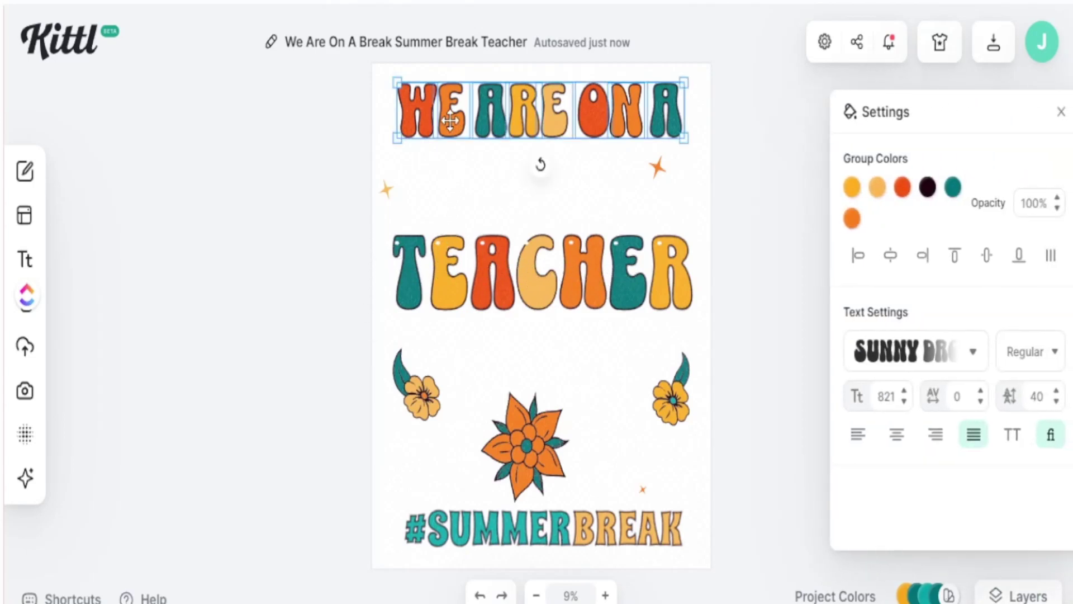
{"action": "key", "text": "Delete"}
{"action": "left_click", "coordinate": [475, 534]}
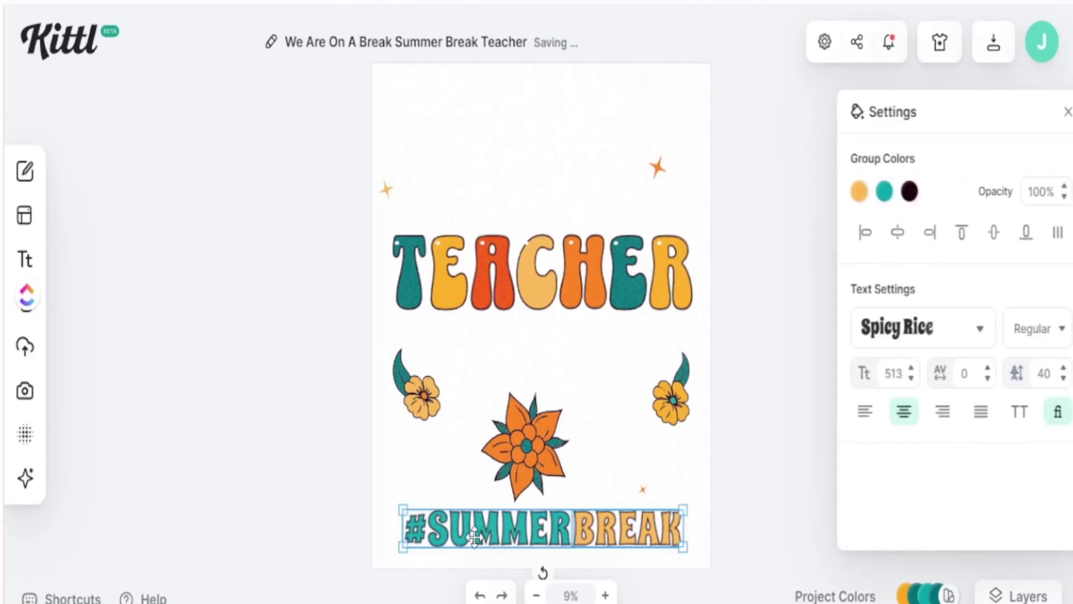
{"action": "key", "text": "Delete"}
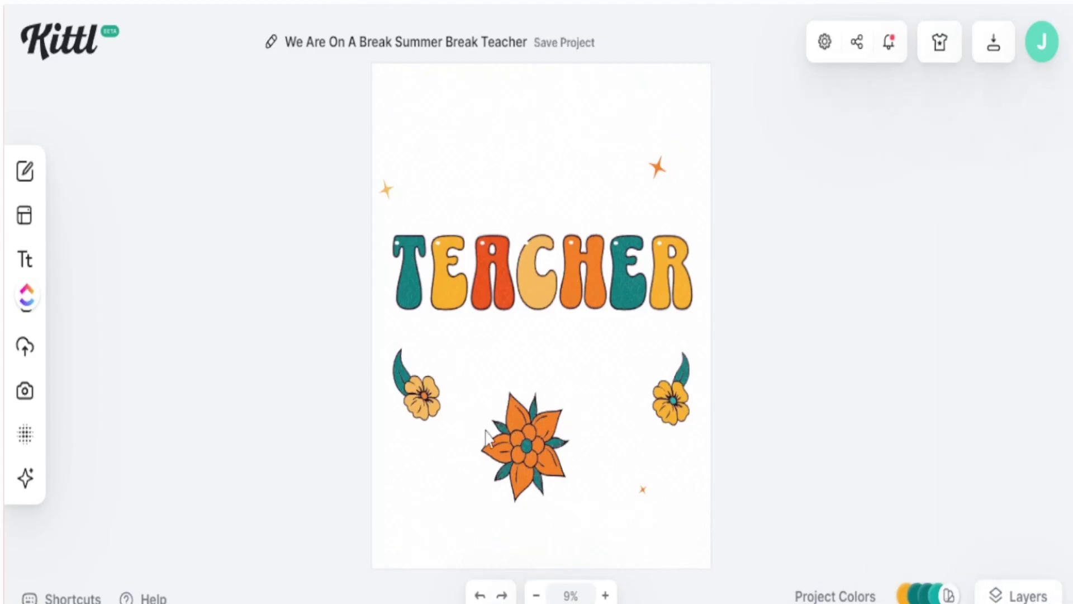
{"action": "left_click", "coordinate": [390, 189]}
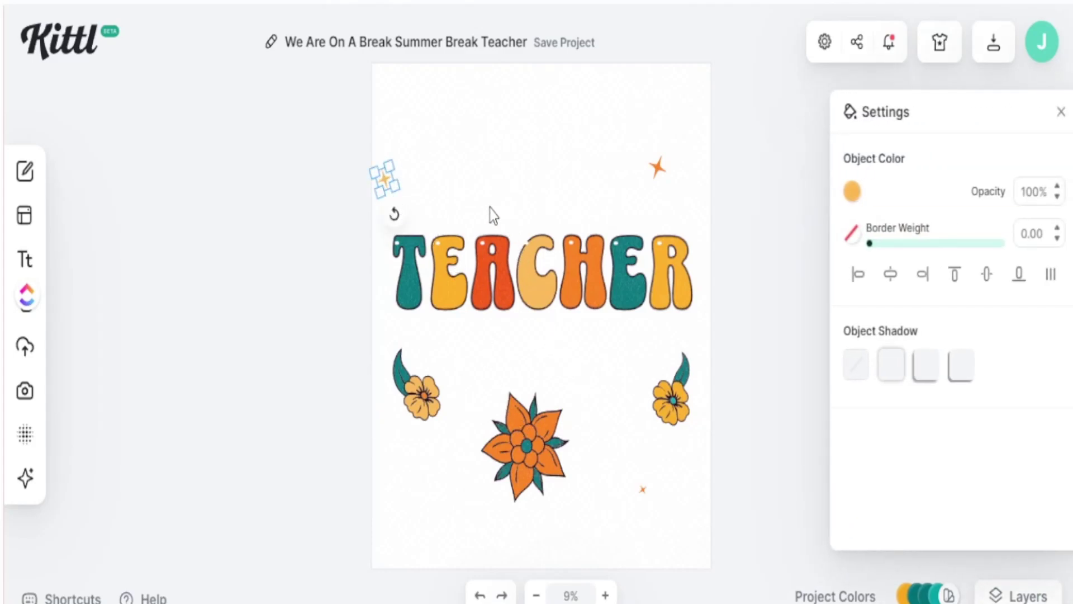
{"action": "left_click", "coordinate": [483, 168]}
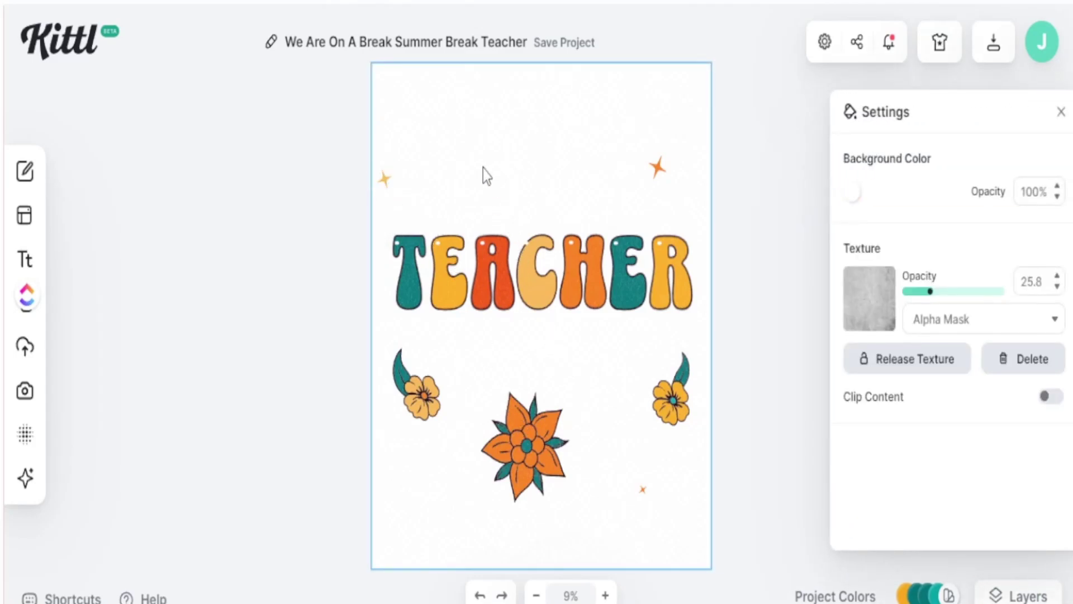
Add a headline text, enlarge it to size 741 and place it directly above the TEACHER lettering.
{"action": "mouse_move", "coordinate": [31, 271]}
{"action": "key", "text": "t"}
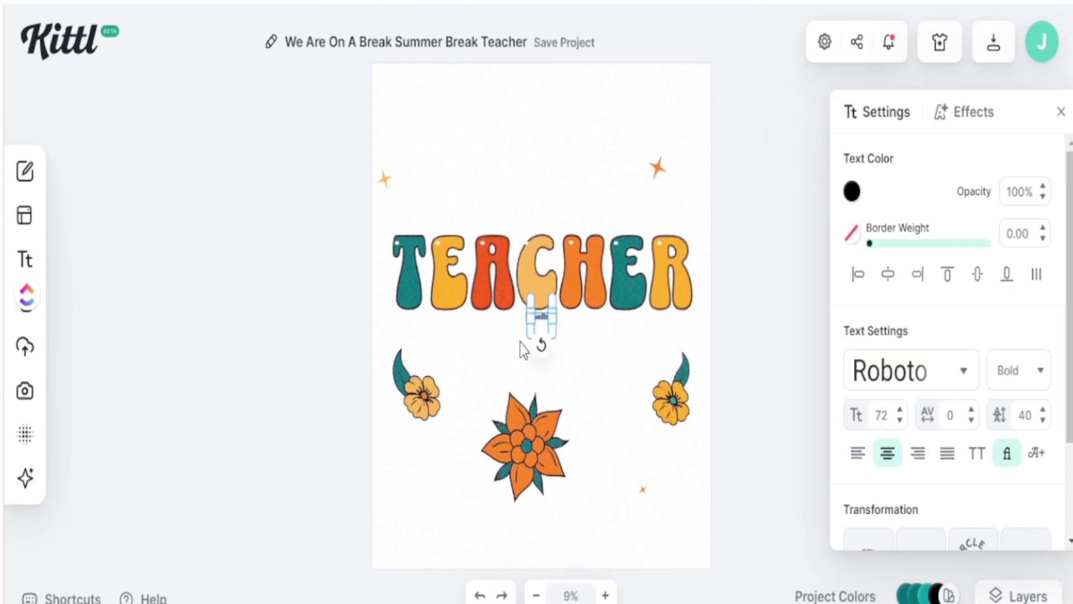
{"action": "left_click_drag", "start_coordinate": [529, 307], "coordinate": [330, 265]}
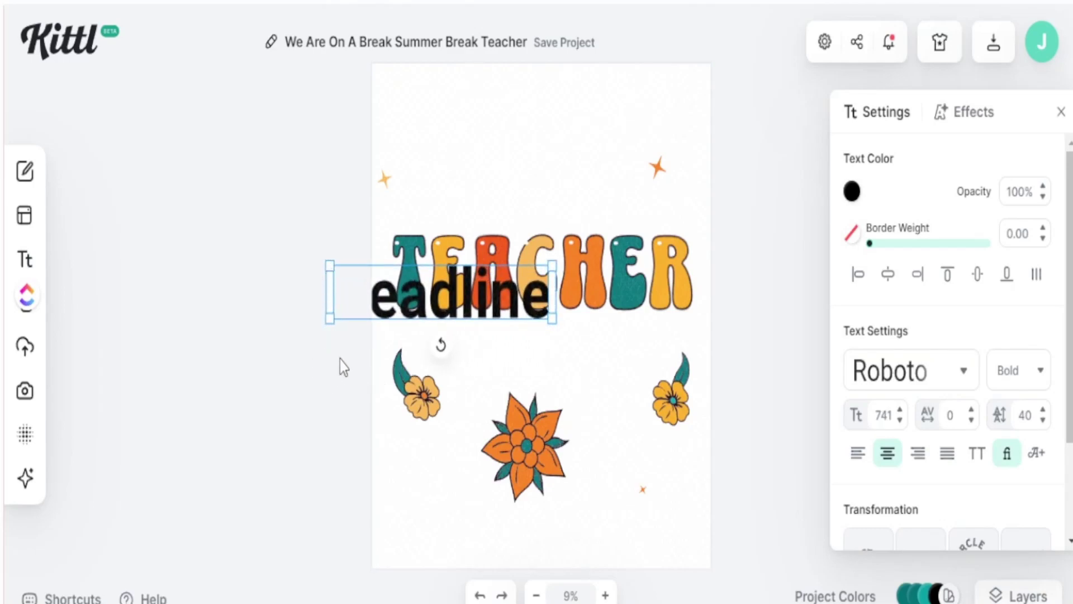
{"action": "left_click_drag", "start_coordinate": [378, 312], "coordinate": [463, 361]}
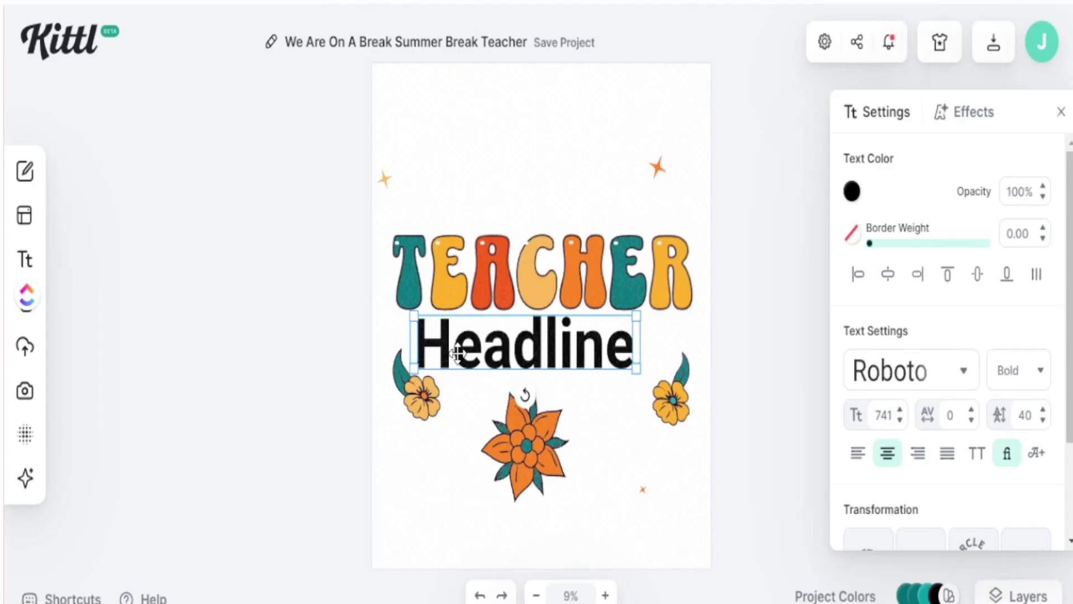
{"action": "left_click_drag", "start_coordinate": [442, 341], "coordinate": [459, 196]}
Replace the headline text with "4th grade", widen its box to fit one line and position it just above TEACHER.
{"action": "double_click", "coordinate": [460, 196]}
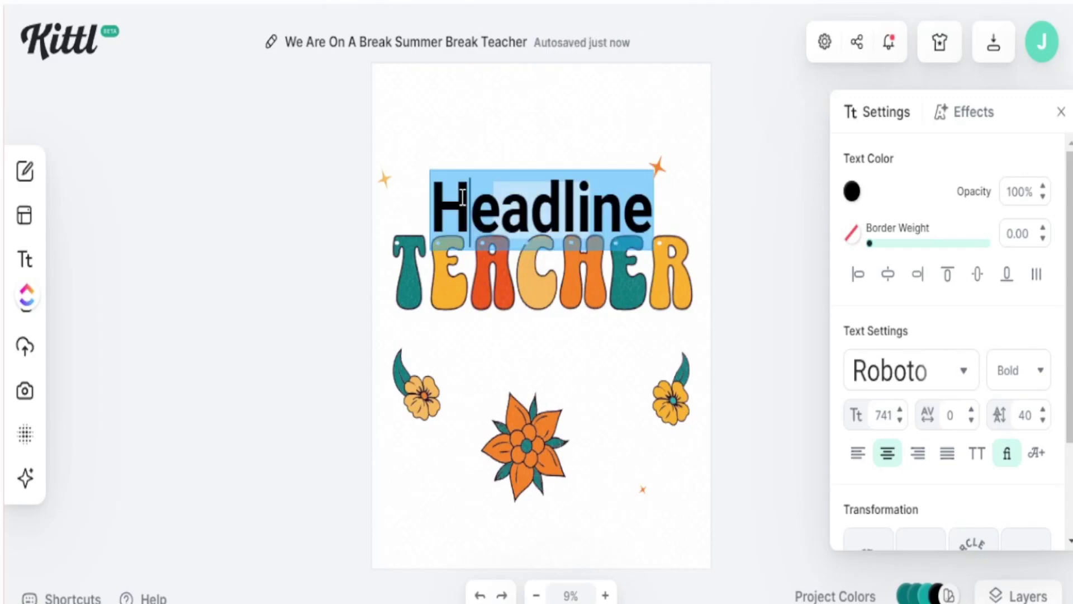
{"action": "type", "text": "4th "}
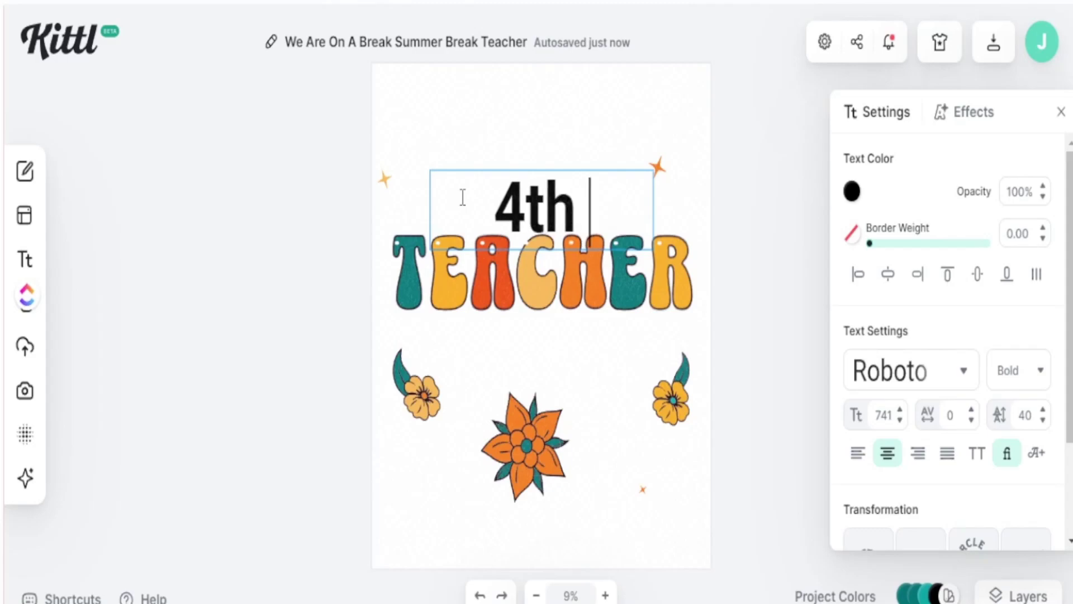
{"action": "type", "text": "grade"}
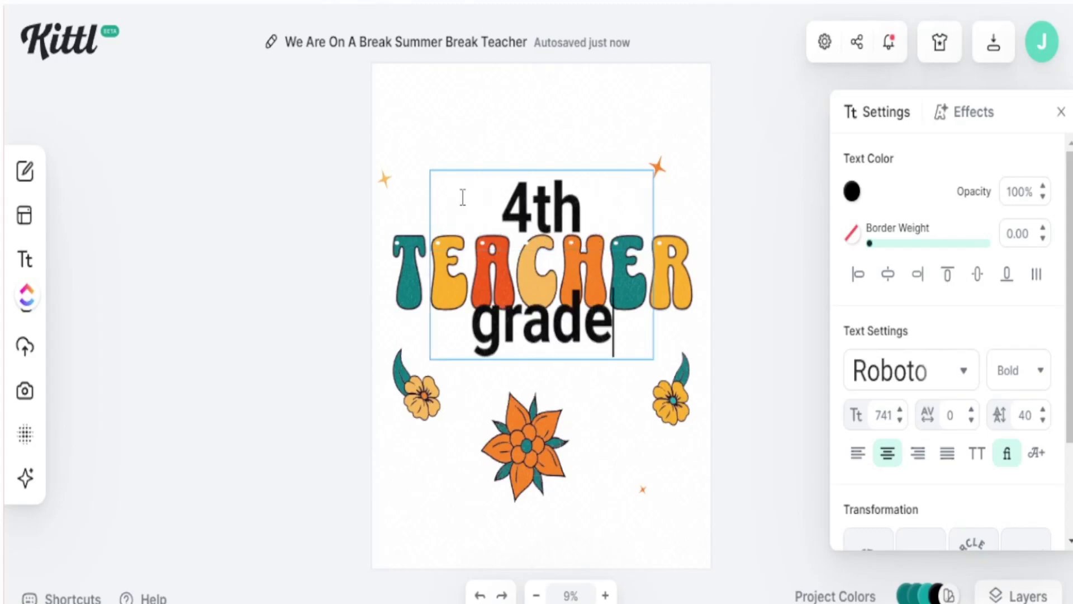
{"action": "left_click_drag", "start_coordinate": [654, 264], "coordinate": [691, 246]}
{"action": "left_click", "coordinate": [735, 242]}
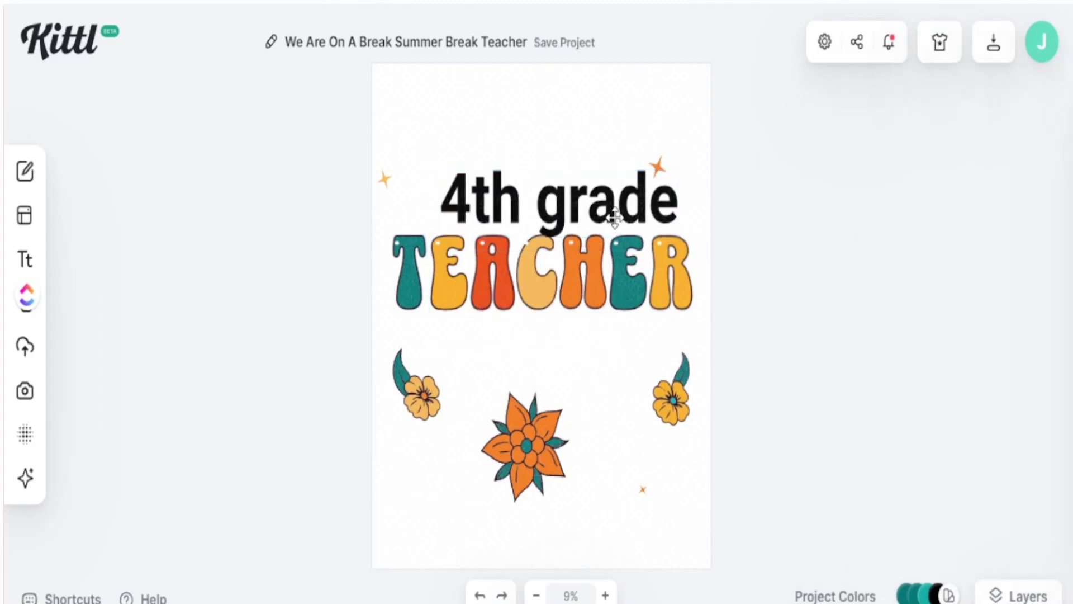
{"action": "left_click", "coordinate": [566, 202]}
{"action": "left_click_drag", "start_coordinate": [565, 203], "coordinate": [559, 197]}
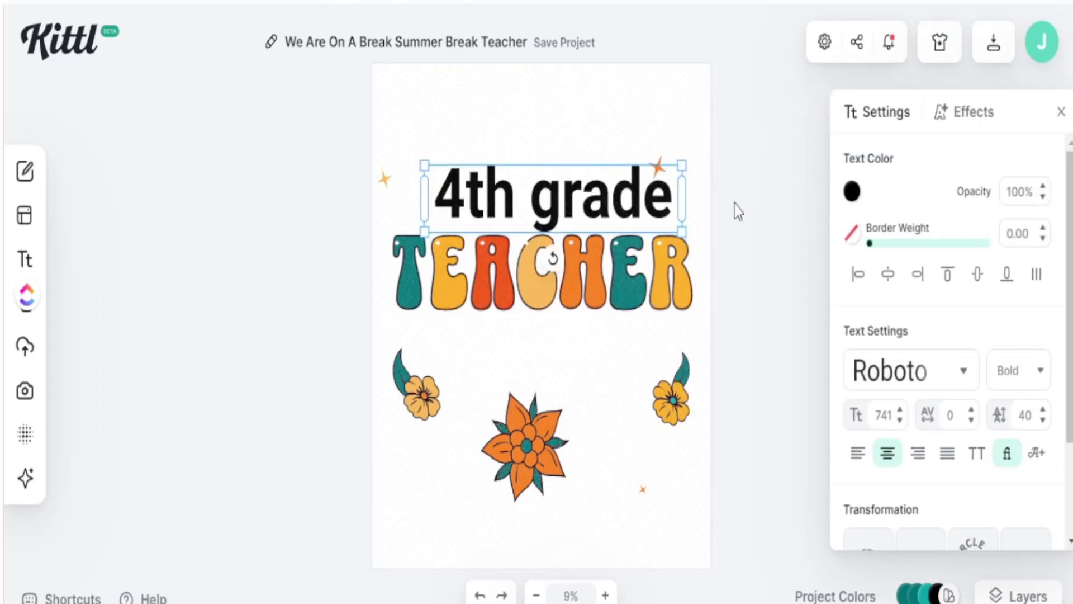
Set the "4th grade" text in the Halmera typeface, enlarge it to size 900 and center it above TEACHER.
{"action": "left_click", "coordinate": [962, 374]}
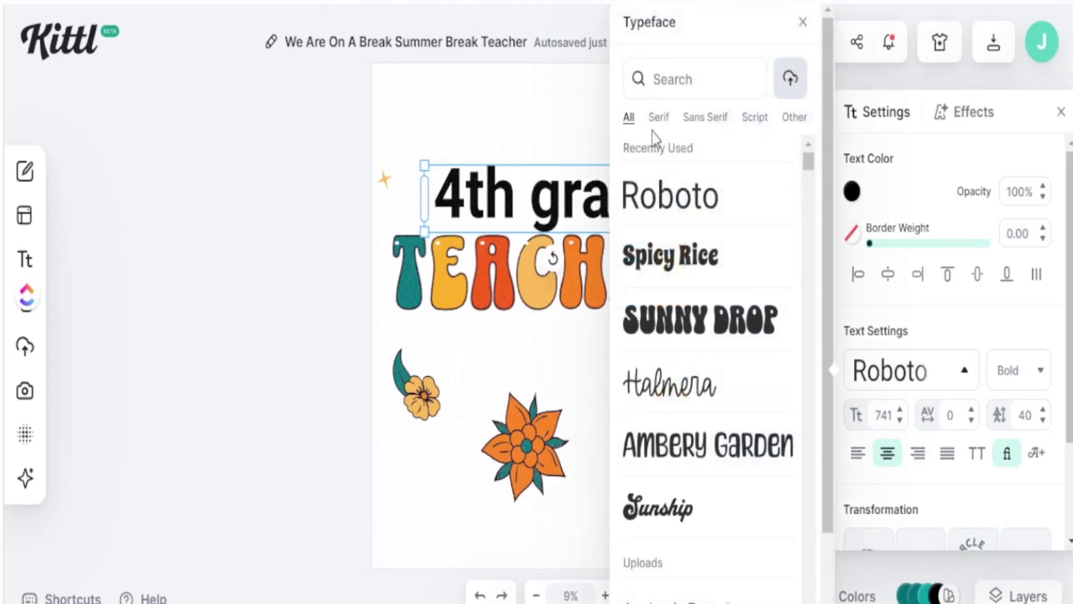
{"action": "left_click", "coordinate": [669, 395]}
{"action": "left_click", "coordinate": [442, 182]}
{"action": "left_click_drag", "start_coordinate": [425, 163], "coordinate": [369, 151]}
{"action": "left_click_drag", "start_coordinate": [594, 200], "coordinate": [608, 202]}
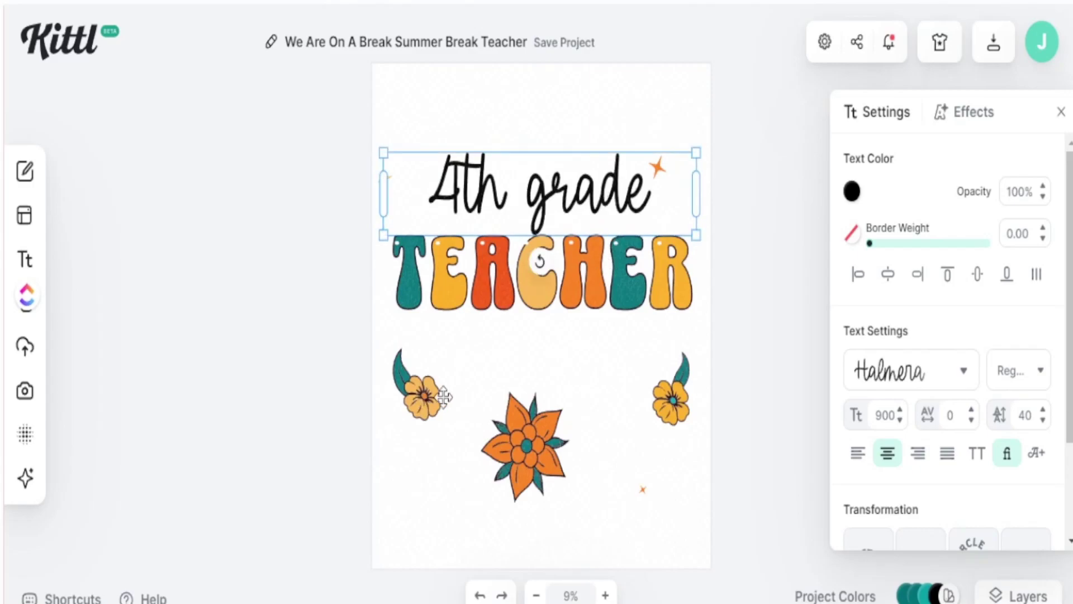
Move the two small yellow flowers and the large orange flower down to the artboard's lower edge.
{"action": "left_click_drag", "start_coordinate": [416, 398], "coordinate": [407, 521]}
{"action": "left_click_drag", "start_coordinate": [520, 456], "coordinate": [493, 519]}
{"action": "left_click_drag", "start_coordinate": [673, 410], "coordinate": [685, 548]}
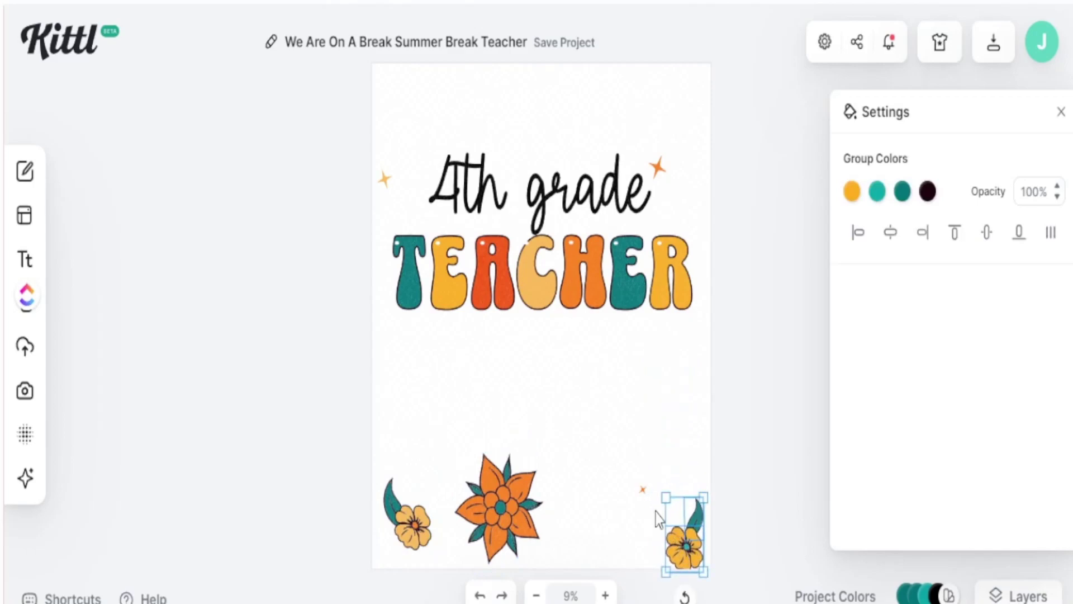
Duplicate the "4th grade" text below TEACHER, replace the copy with the teacher's name and resize it to 808.
{"action": "left_click", "coordinate": [553, 203]}
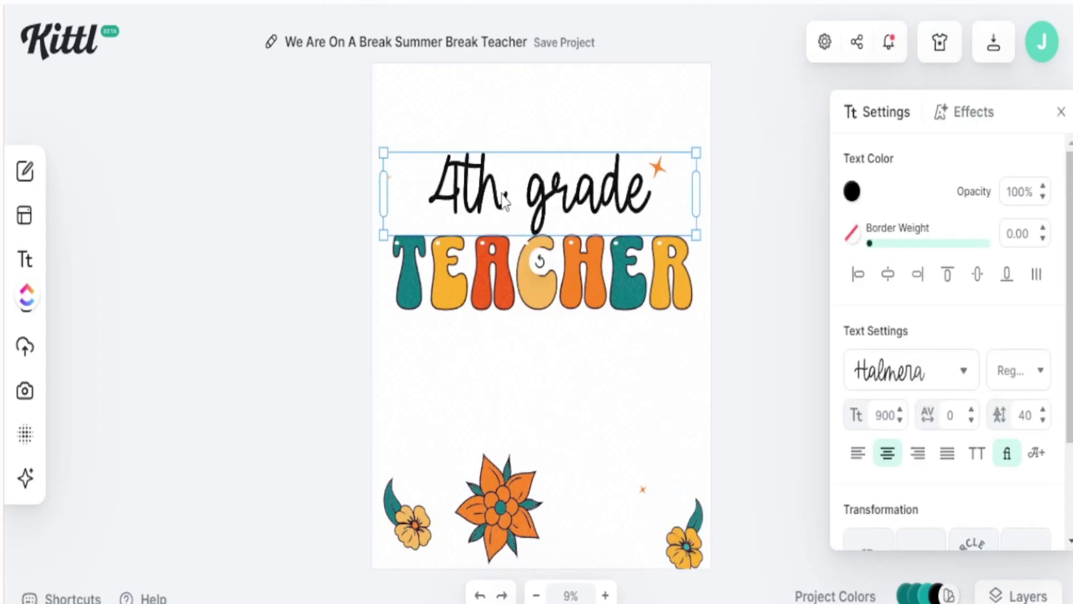
{"action": "left_click_drag", "start_coordinate": [542, 186], "coordinate": [545, 349]}
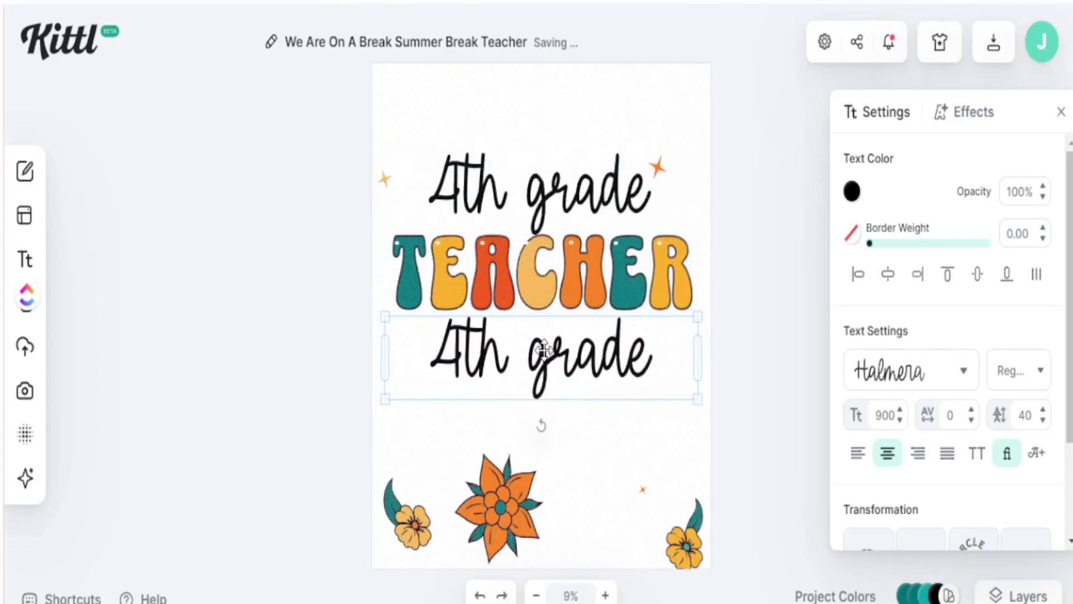
{"action": "double_click", "coordinate": [547, 349]}
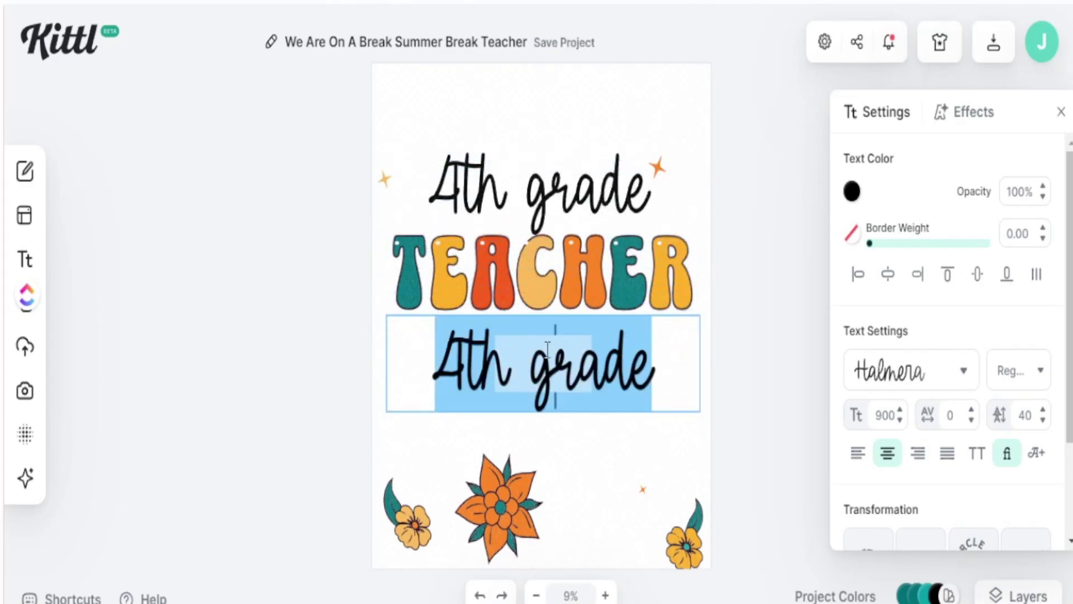
{"action": "type", "text": "Ms. Smith"}
{"action": "left_click", "coordinate": [641, 417]}
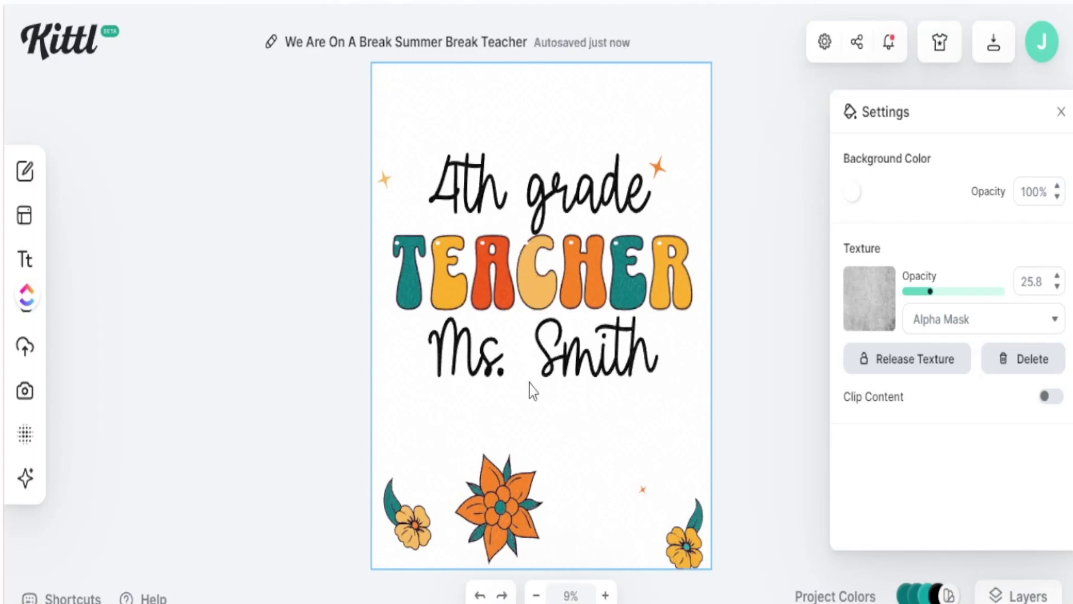
{"action": "key", "text": "ctrl+z"}
{"action": "left_click", "coordinate": [630, 429]}
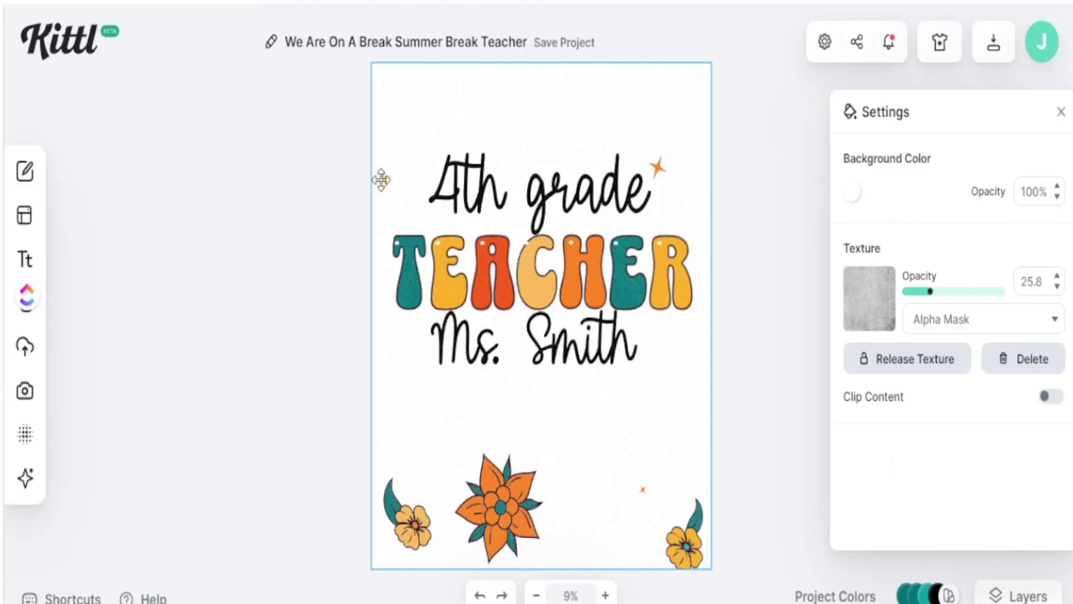
Move the yellow star onto the base of the T, the orange star above the R and the tiny star to the base of the second E.
{"action": "left_click_drag", "start_coordinate": [381, 179], "coordinate": [398, 296]}
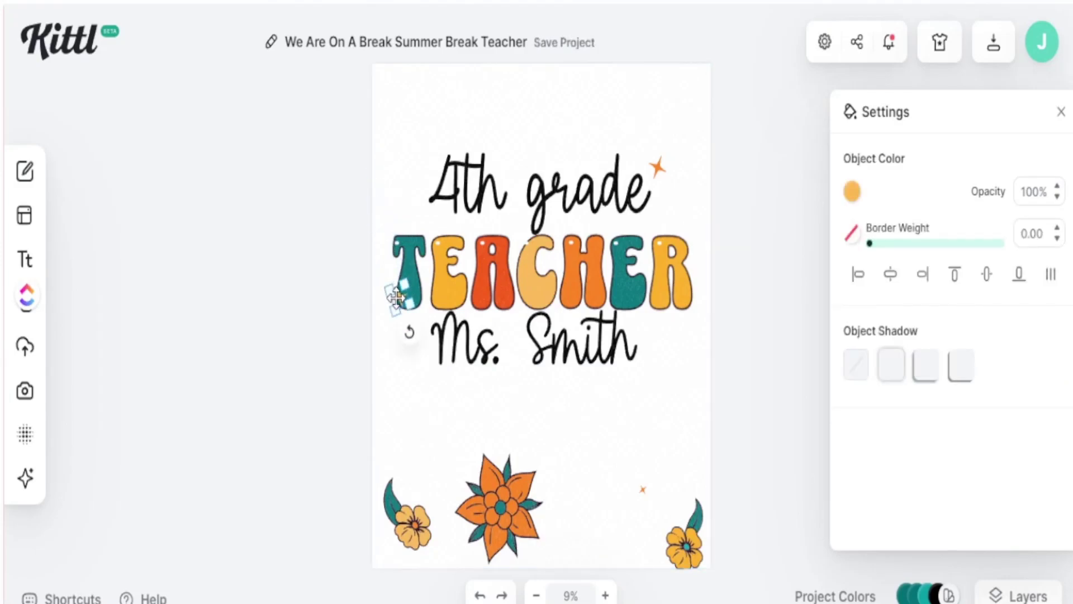
{"action": "left_click_drag", "start_coordinate": [658, 167], "coordinate": [656, 215]}
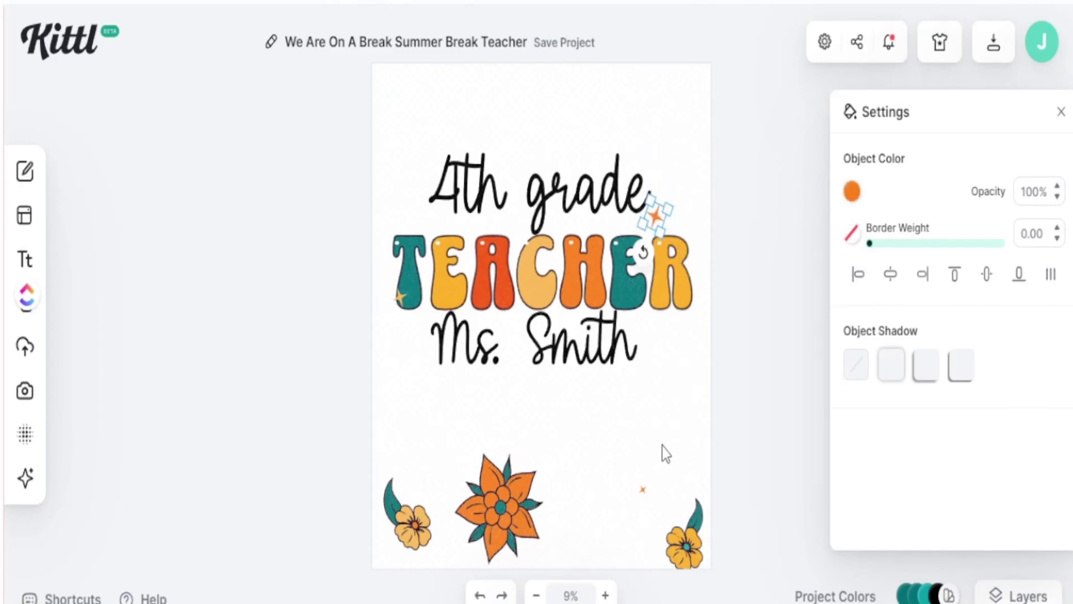
{"action": "left_click", "coordinate": [643, 488]}
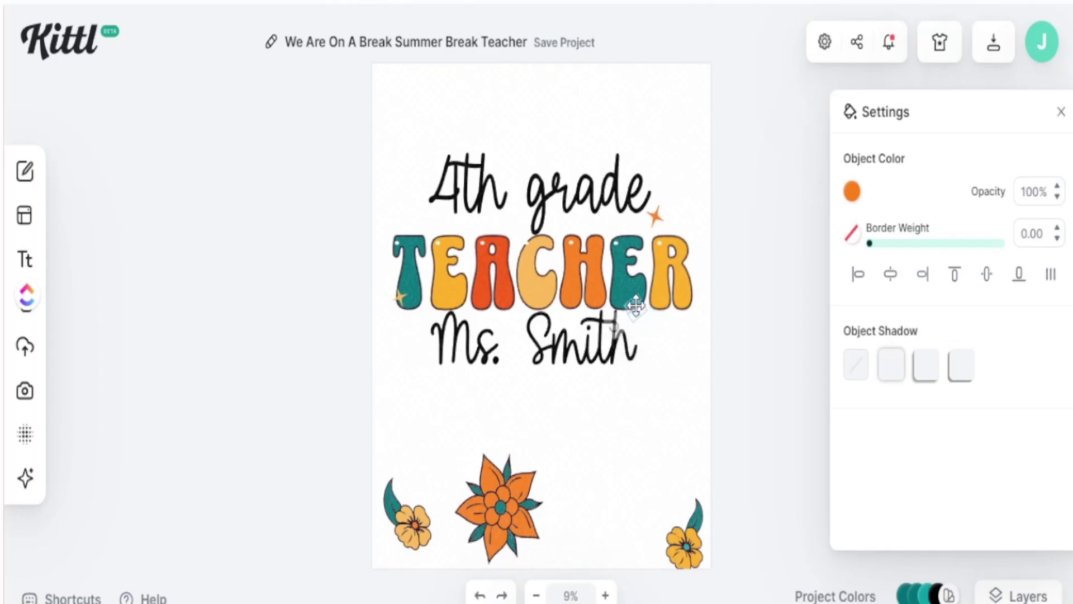
{"action": "left_click", "coordinate": [684, 348]}
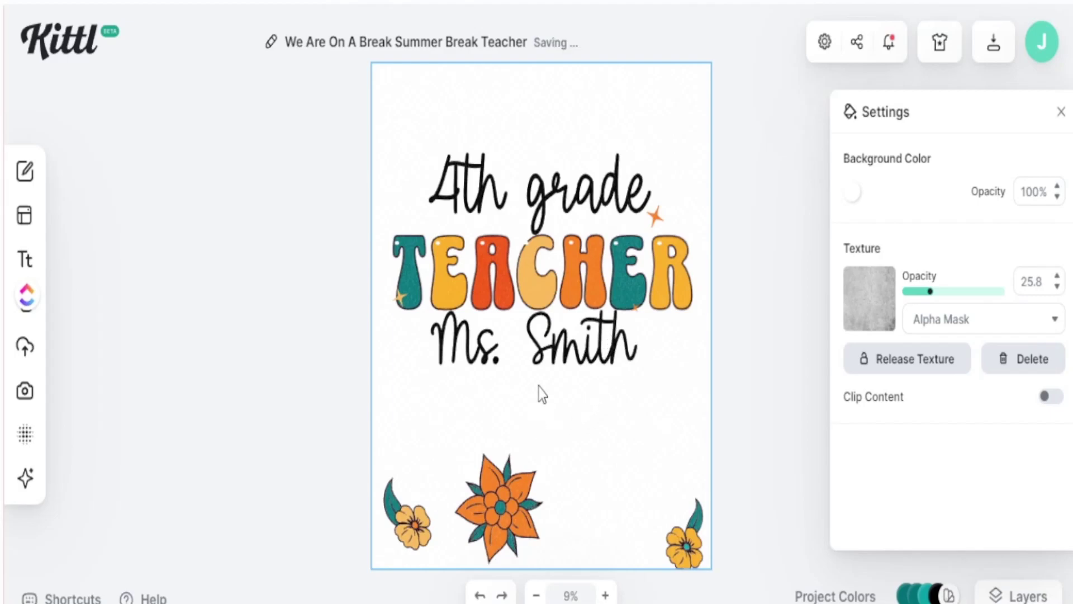
{"action": "left_click", "coordinate": [569, 352]}
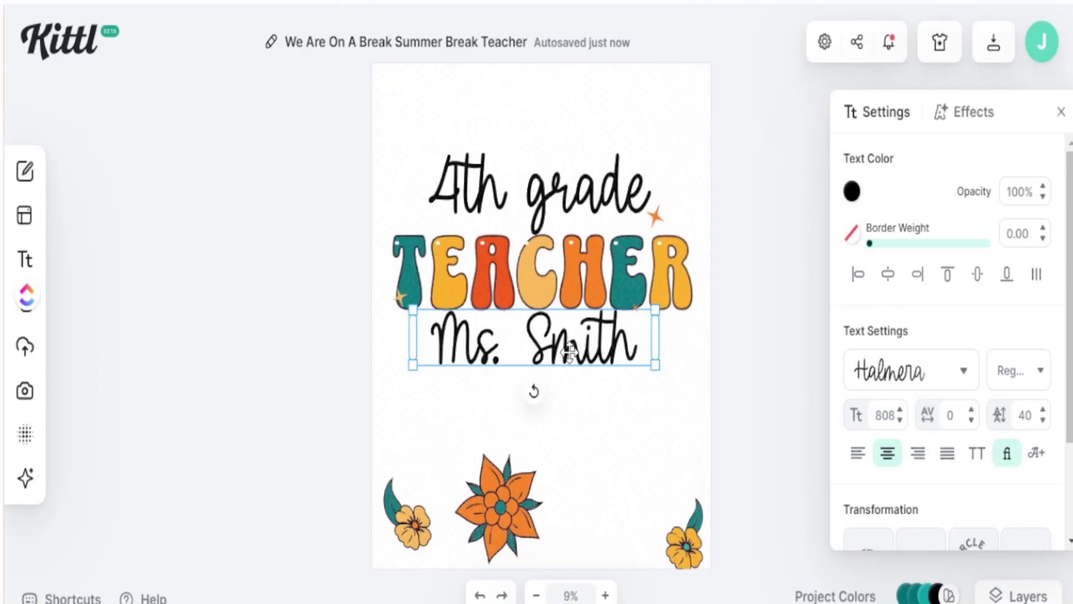
{"action": "left_click", "coordinate": [739, 397]}
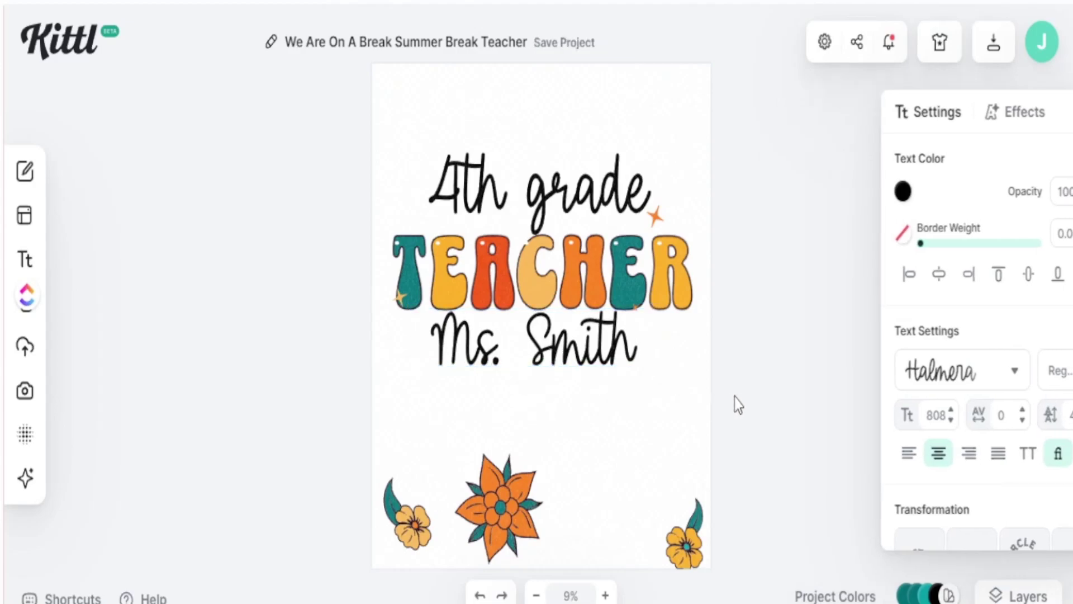
Place the two yellow flowers on either side of the teacher's name and tilt the right-hand one so its leaf points outward.
{"action": "left_click_drag", "start_coordinate": [404, 527], "coordinate": [401, 347]}
{"action": "left_click_drag", "start_coordinate": [679, 544], "coordinate": [669, 336]}
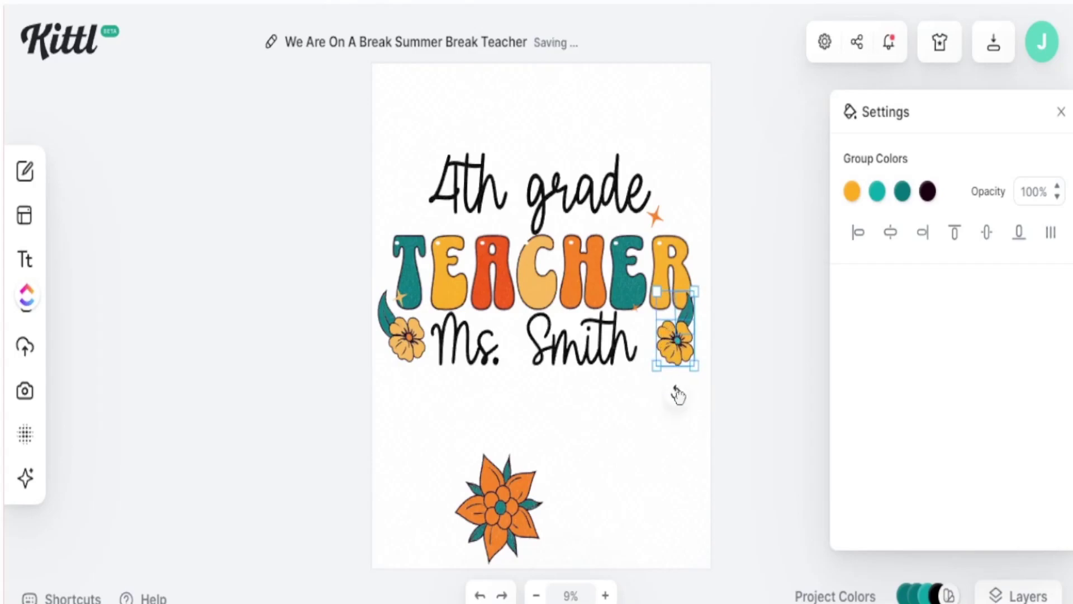
{"action": "left_click_drag", "start_coordinate": [675, 394], "coordinate": [652, 397]}
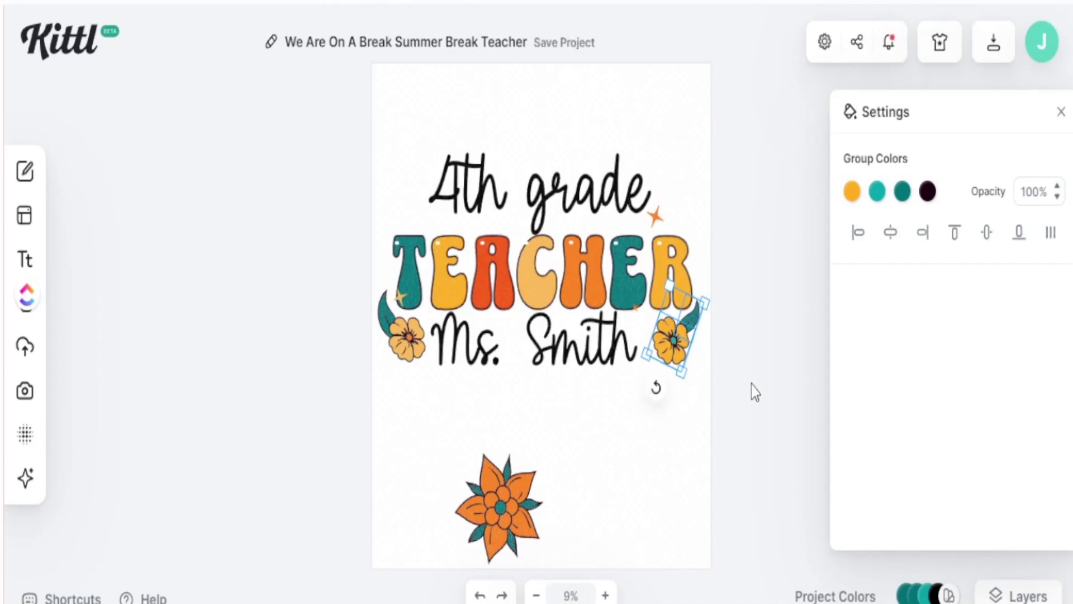
Move the large orange flower above the R of TEACHER and shrink it to fit beside the grade text.
{"action": "left_click", "coordinate": [516, 509]}
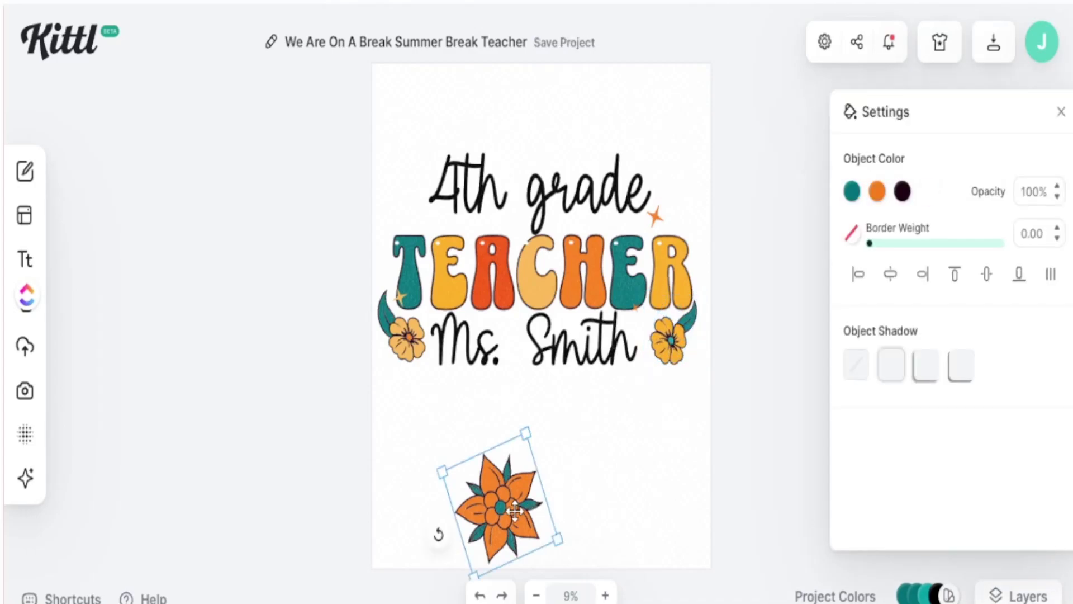
{"action": "left_click_drag", "start_coordinate": [513, 511], "coordinate": [687, 193]}
{"action": "left_click_drag", "start_coordinate": [626, 159], "coordinate": [668, 182]}
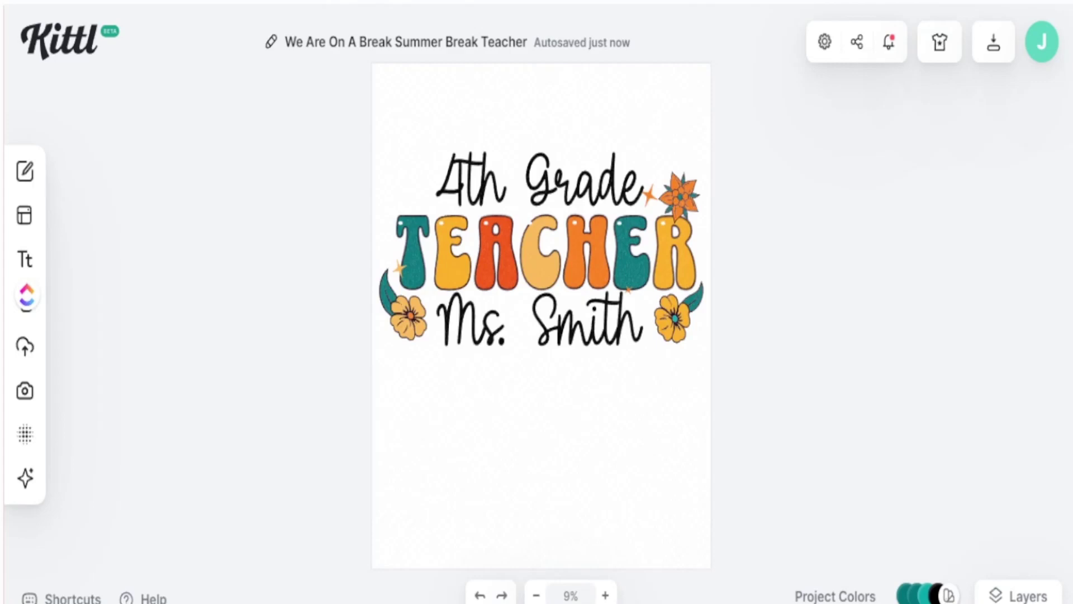
Try replacing the teacher's name with "Team" and enlarging that text to size 1401 under TEACHER.
{"action": "left_click", "coordinate": [492, 336]}
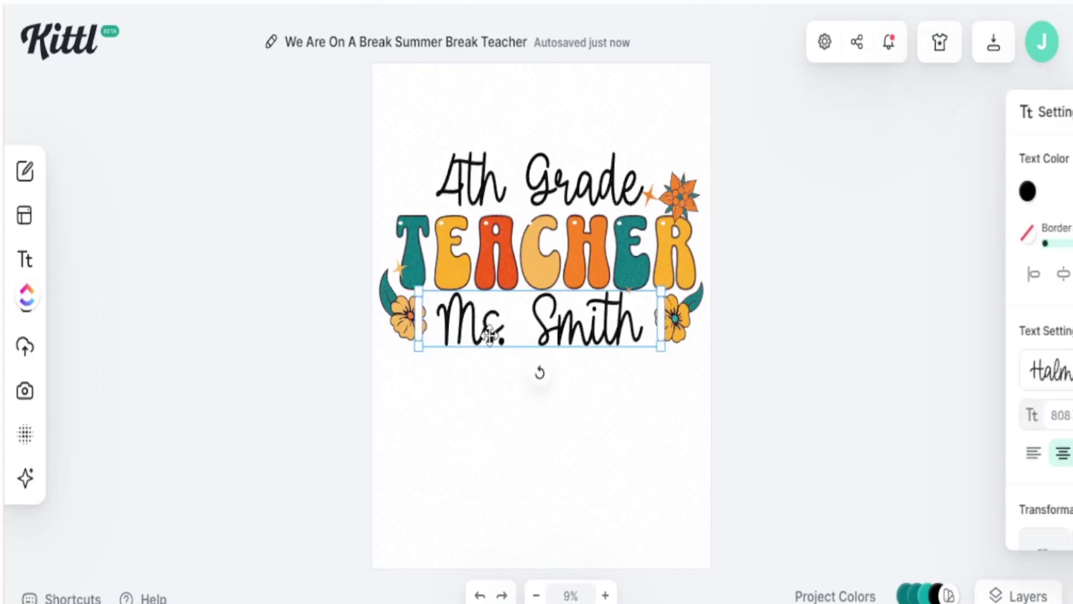
{"action": "double_click", "coordinate": [489, 335]}
{"action": "type", "text": "Team"}
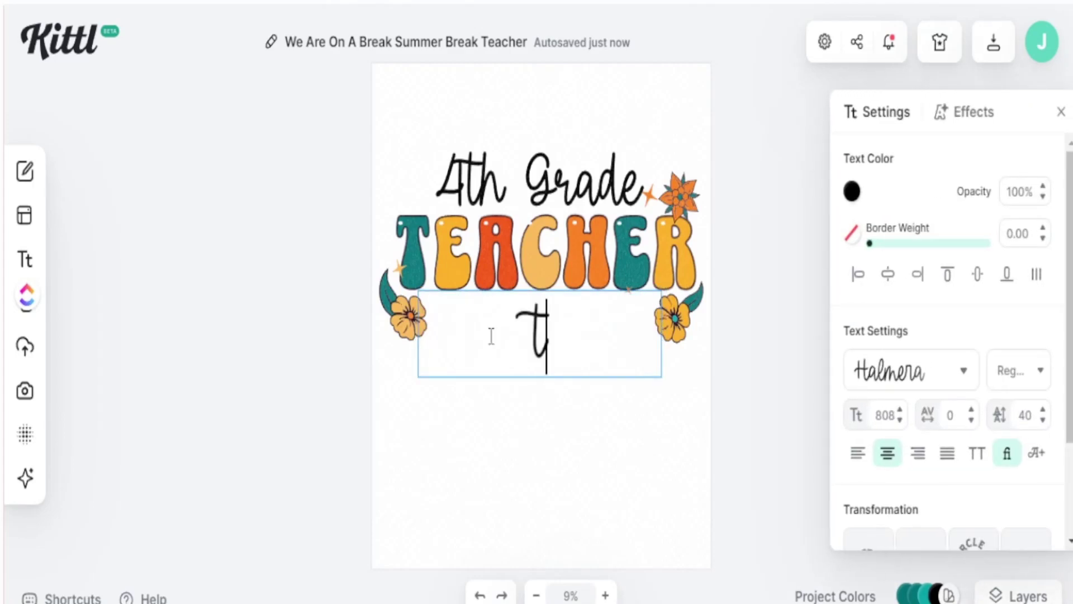
{"action": "key", "text": "Escape"}
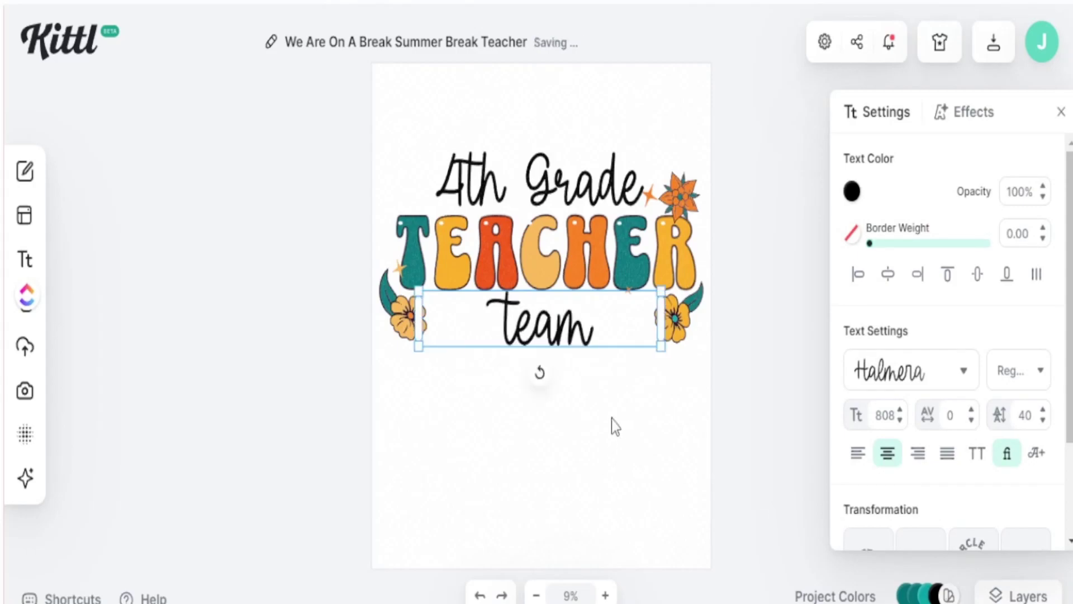
{"action": "left_click_drag", "start_coordinate": [420, 324], "coordinate": [432, 395]}
{"action": "left_click", "coordinate": [561, 400]}
{"action": "left_click", "coordinate": [553, 379]}
{"action": "left_click_drag", "start_coordinate": [553, 379], "coordinate": [559, 380]}
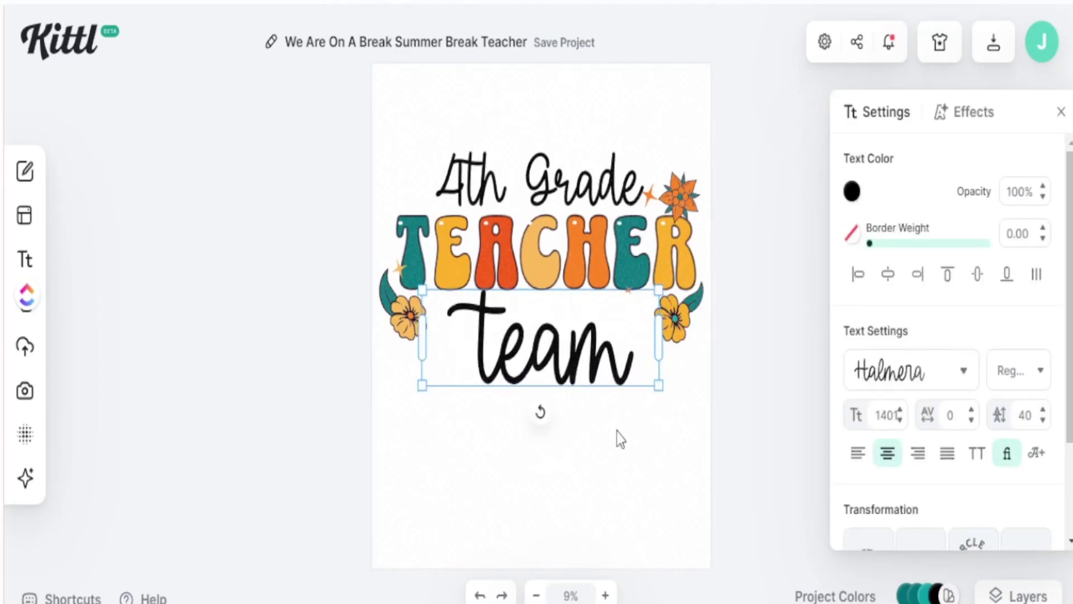
Undo the enlargement and the "Team" wording so the teacher's name is restored below TEACHER.
{"action": "key", "text": "ctrl+z"}
{"action": "key", "text": "ctrl+z"}
{"action": "key", "text": "ctrl+z"}
{"action": "key", "text": "ctrl+z"}
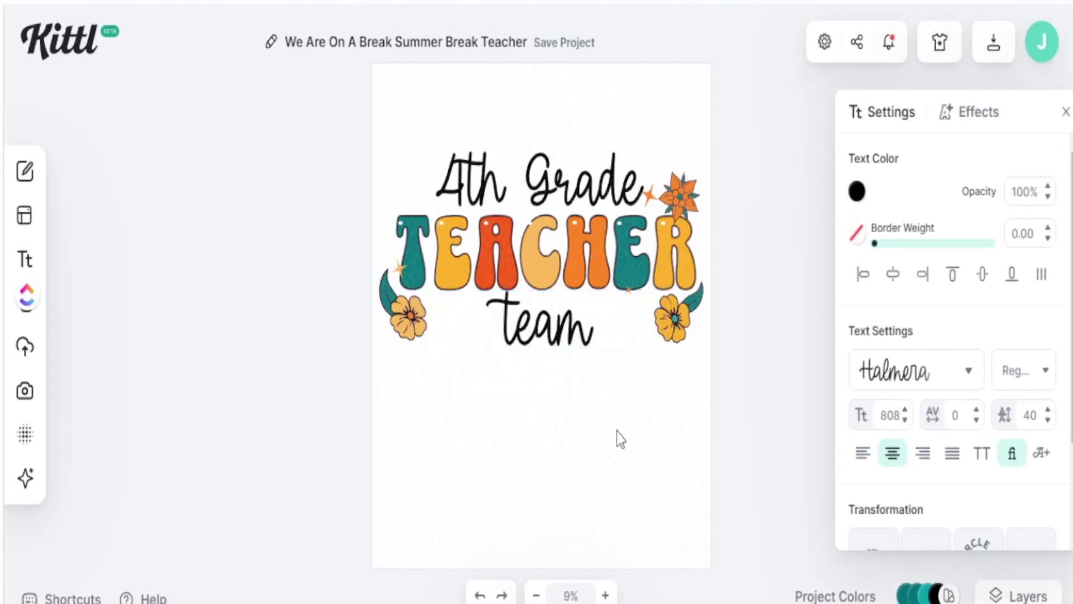
{"action": "left_click", "coordinate": [736, 371]}
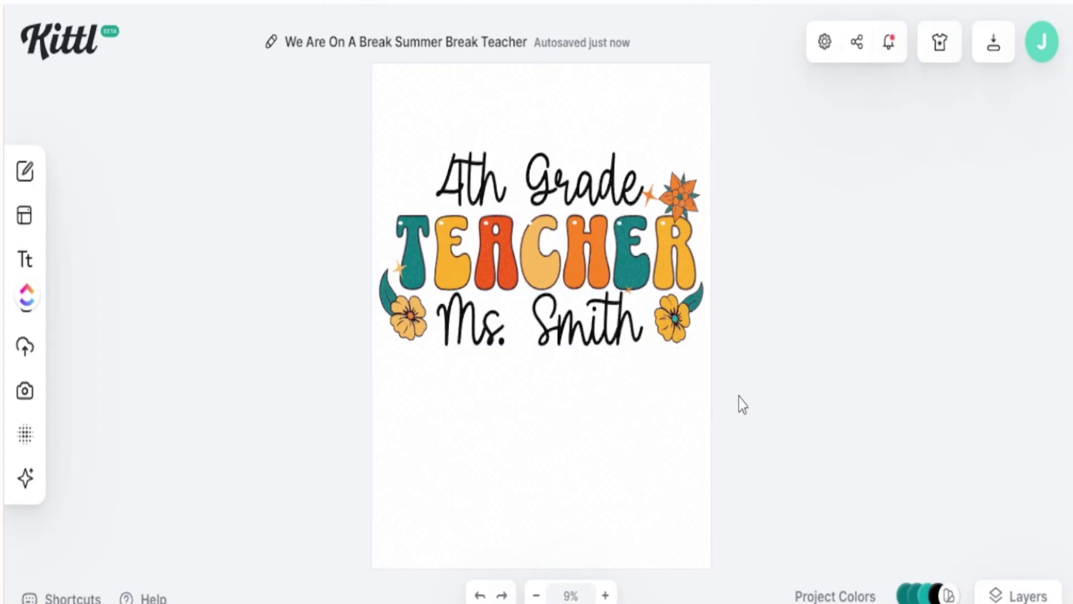
Select all texts, flowers and stars, try shifting them slightly down the artboard as one, and undo the move.
{"action": "left_click_drag", "start_coordinate": [739, 397], "coordinate": [377, 173]}
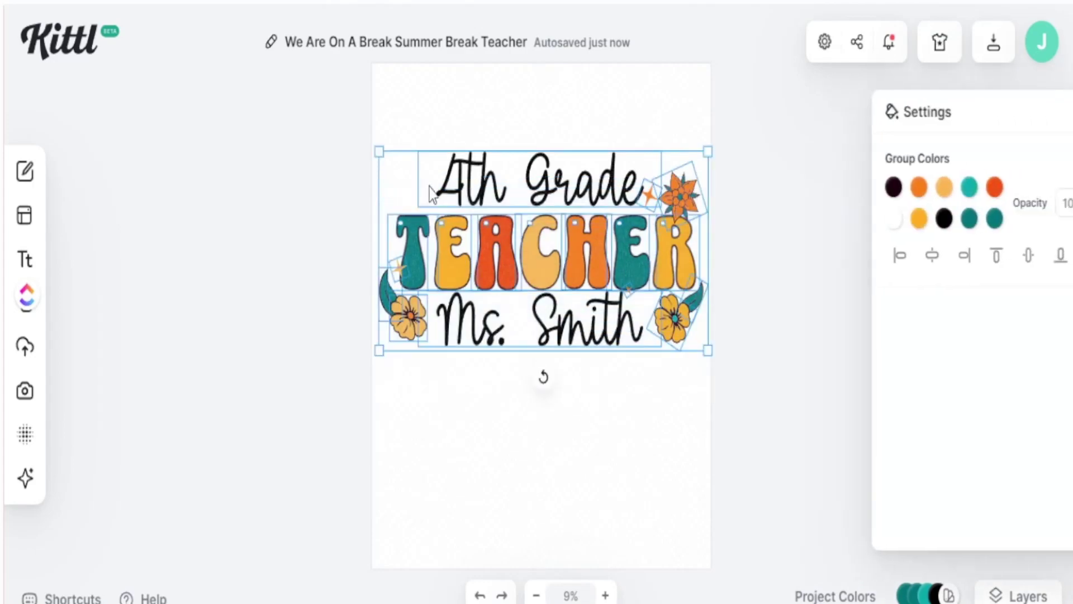
{"action": "right_click", "coordinate": [439, 186]}
{"action": "left_click", "coordinate": [485, 293]}
{"action": "left_click_drag", "start_coordinate": [506, 273], "coordinate": [507, 286]}
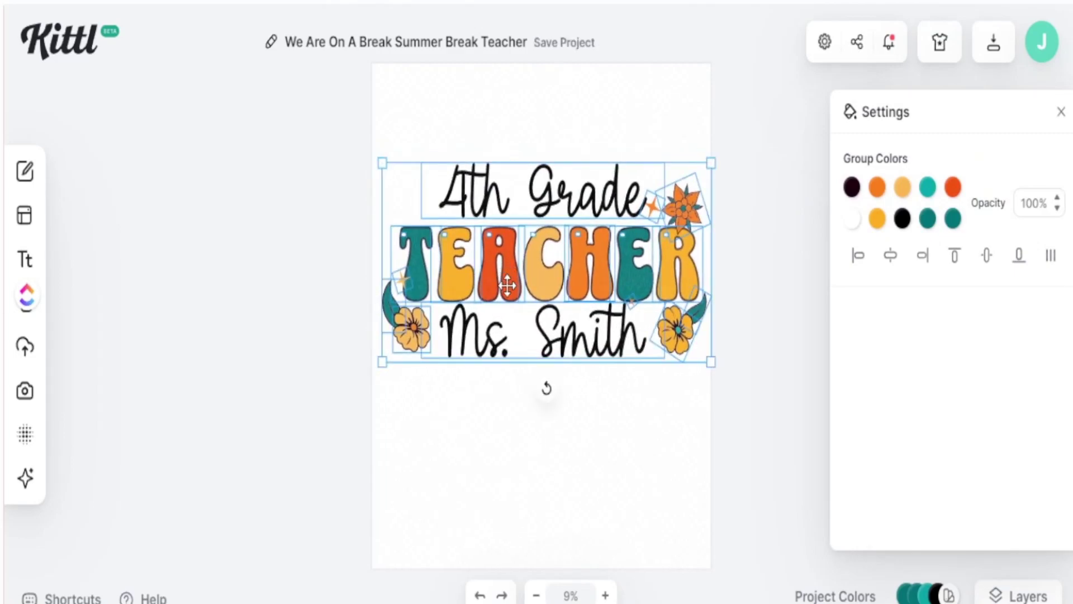
{"action": "key", "text": "ctrl+z"}
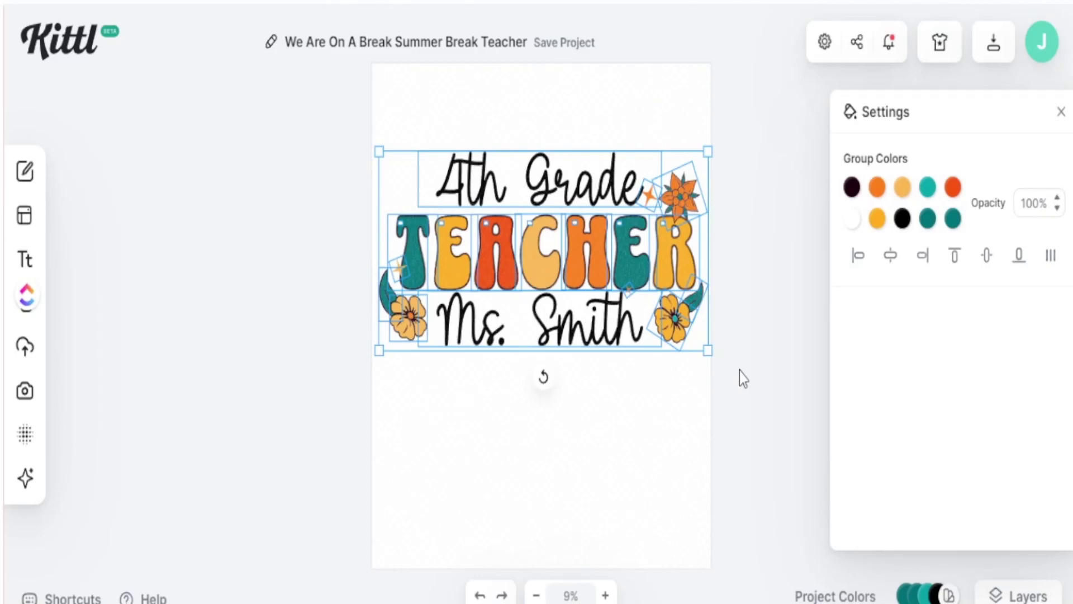
{"action": "left_click", "coordinate": [665, 446]}
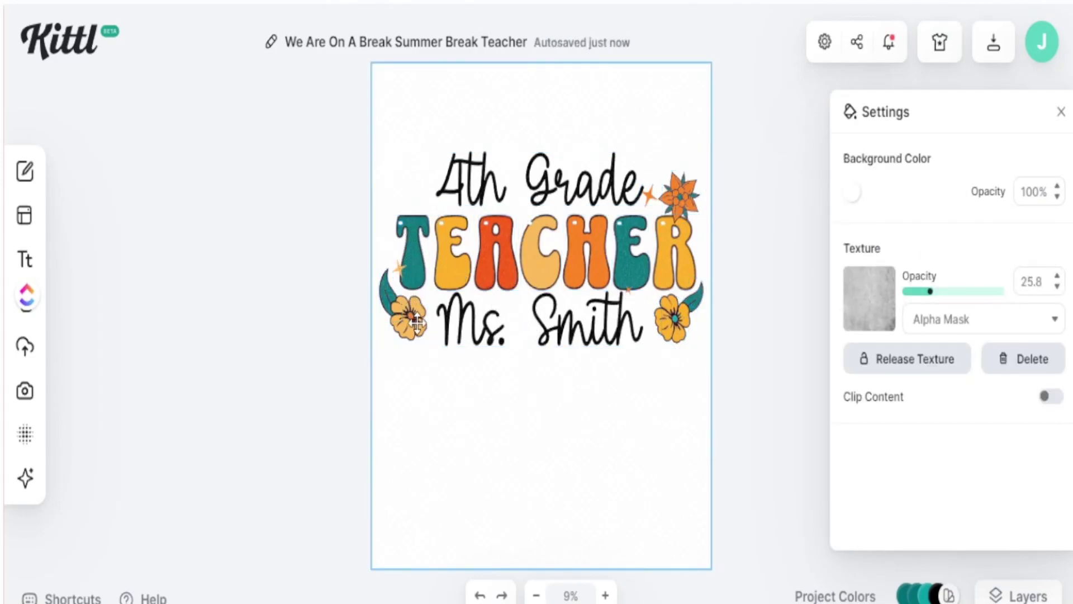
Browse the available textures and set the artboard's background color to dark maroon.
{"action": "mouse_move", "coordinate": [7, 434]}
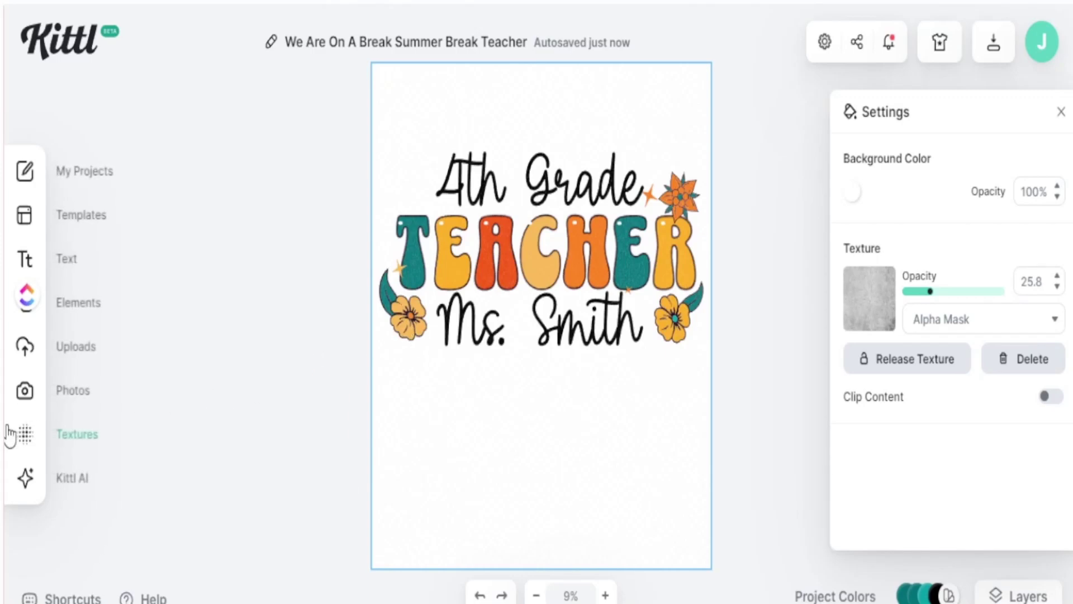
{"action": "left_click", "coordinate": [71, 441]}
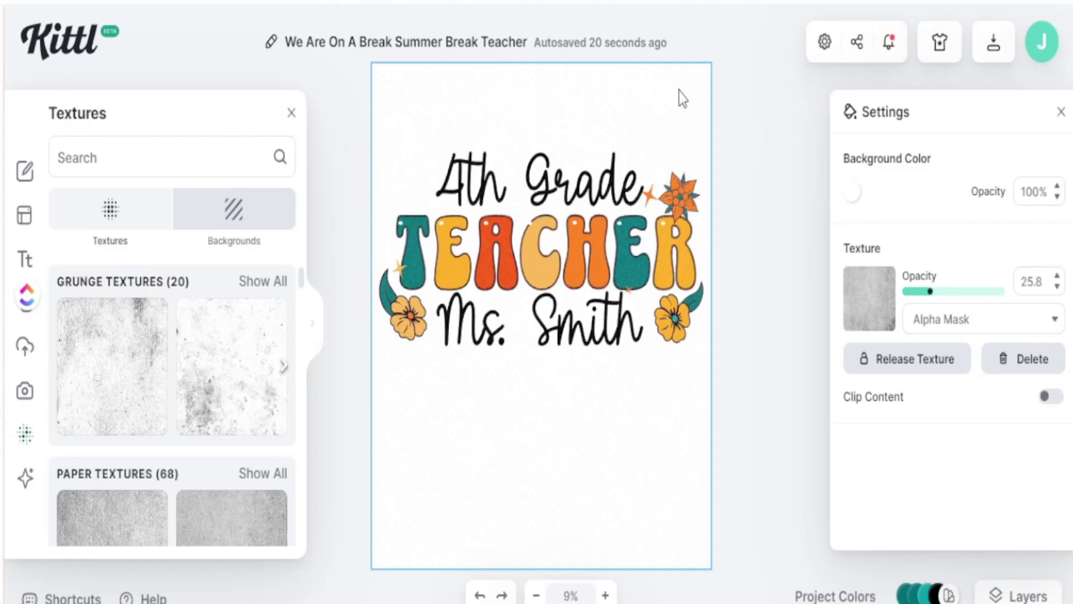
{"action": "left_click", "coordinate": [850, 194]}
{"action": "left_click", "coordinate": [793, 193]}
{"action": "left_click_drag", "start_coordinate": [795, 196], "coordinate": [740, 293]}
{"action": "left_click", "coordinate": [737, 110]}
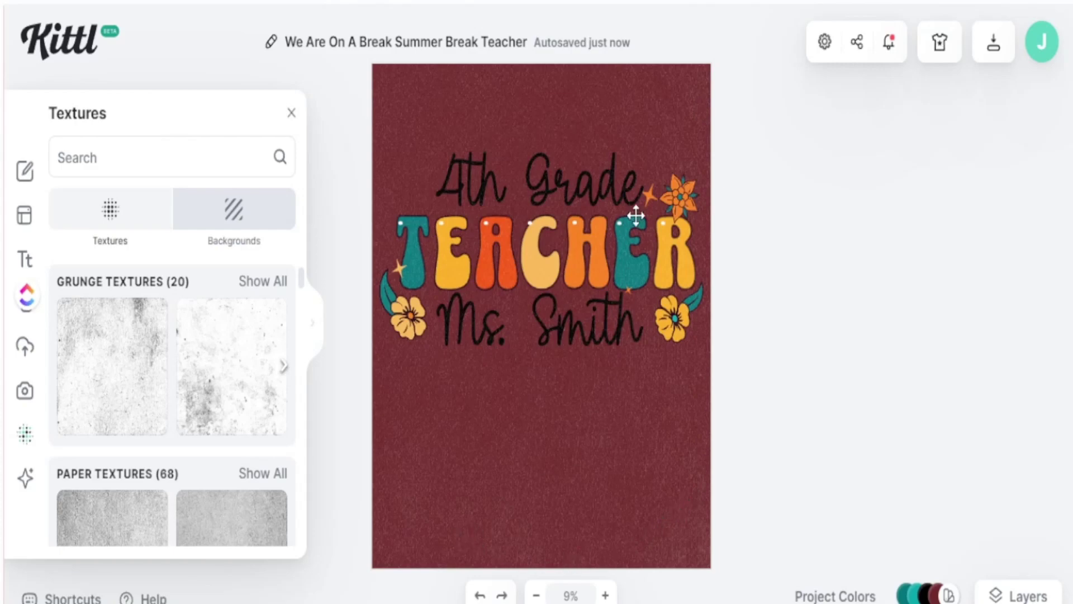
Compare the artboard texture with Clip Content on and off, and leave Clip Content enabled.
{"action": "left_click", "coordinate": [644, 98]}
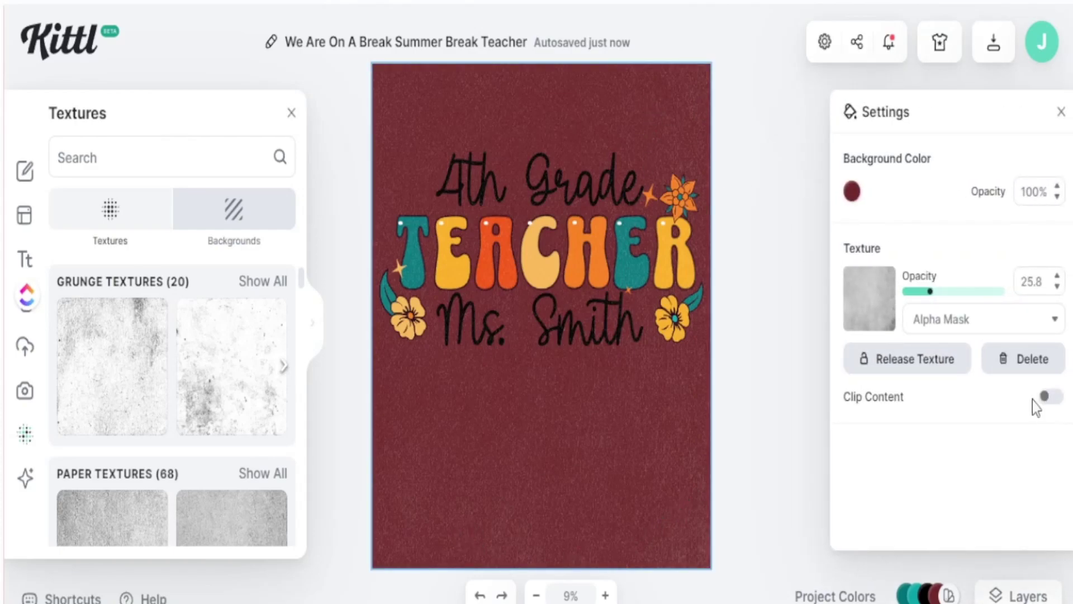
{"action": "left_click", "coordinate": [1044, 398]}
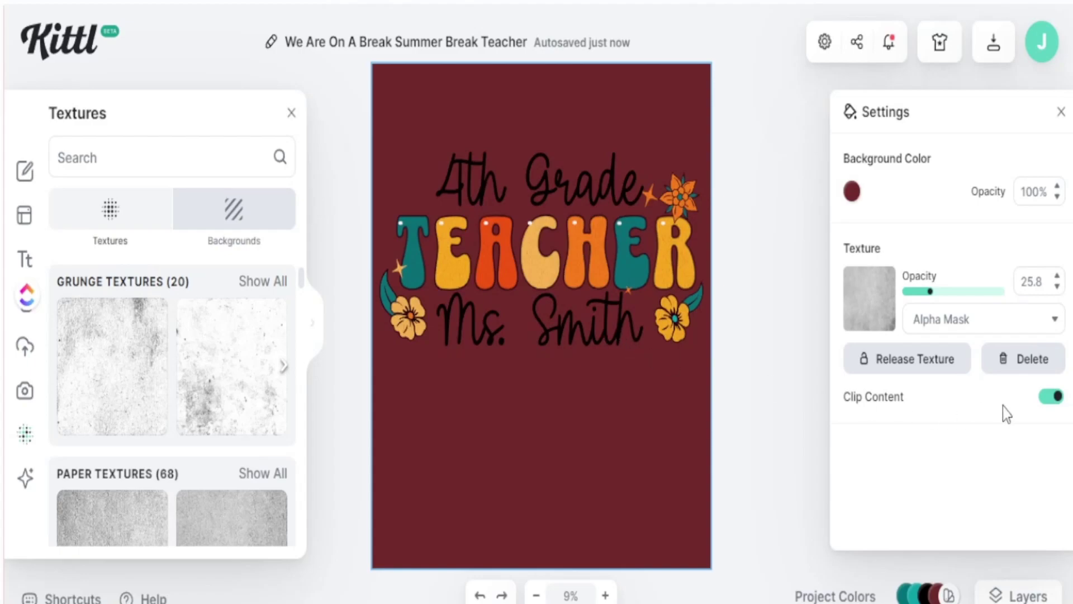
{"action": "left_click", "coordinate": [1051, 400]}
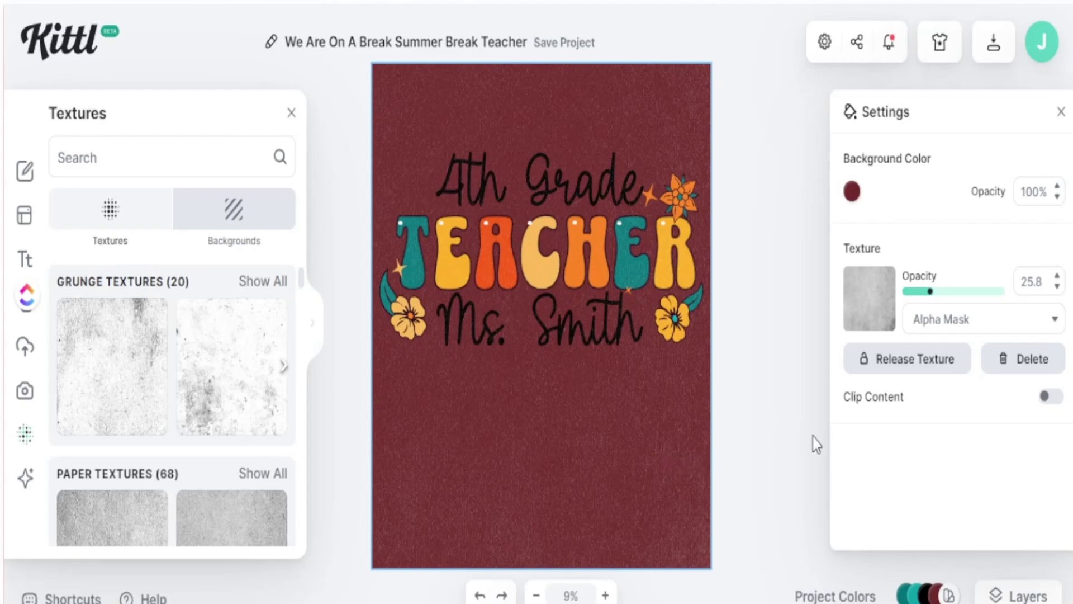
{"action": "left_click", "coordinate": [1050, 401]}
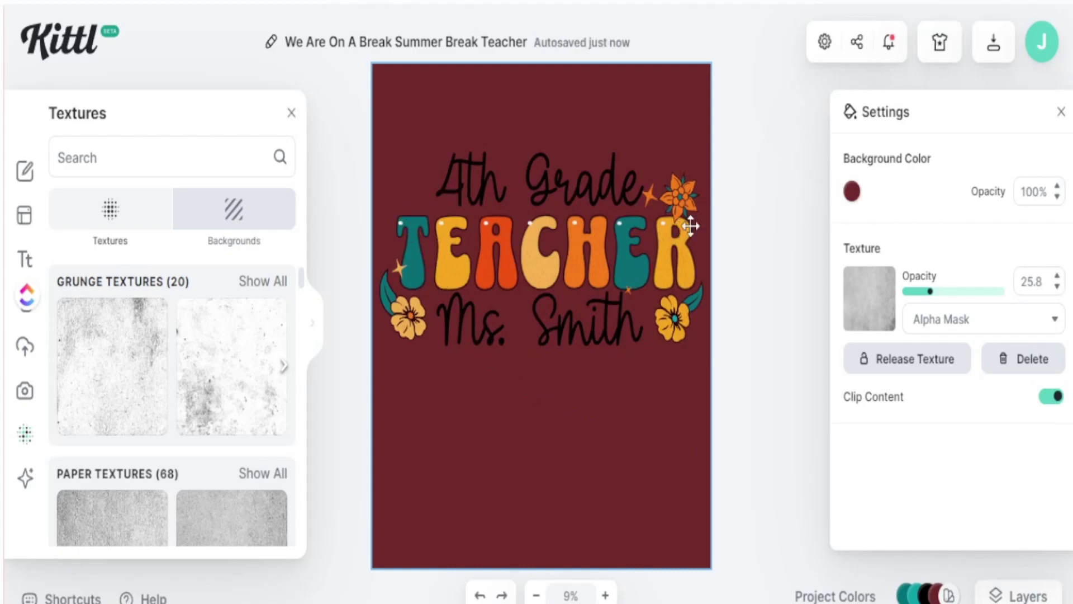
Set the artboard's background color to an off-white.
{"action": "left_click", "coordinate": [851, 192]}
{"action": "left_click", "coordinate": [742, 215]}
{"action": "left_click_drag", "start_coordinate": [738, 220], "coordinate": [592, 187]}
{"action": "left_click", "coordinate": [759, 101]}
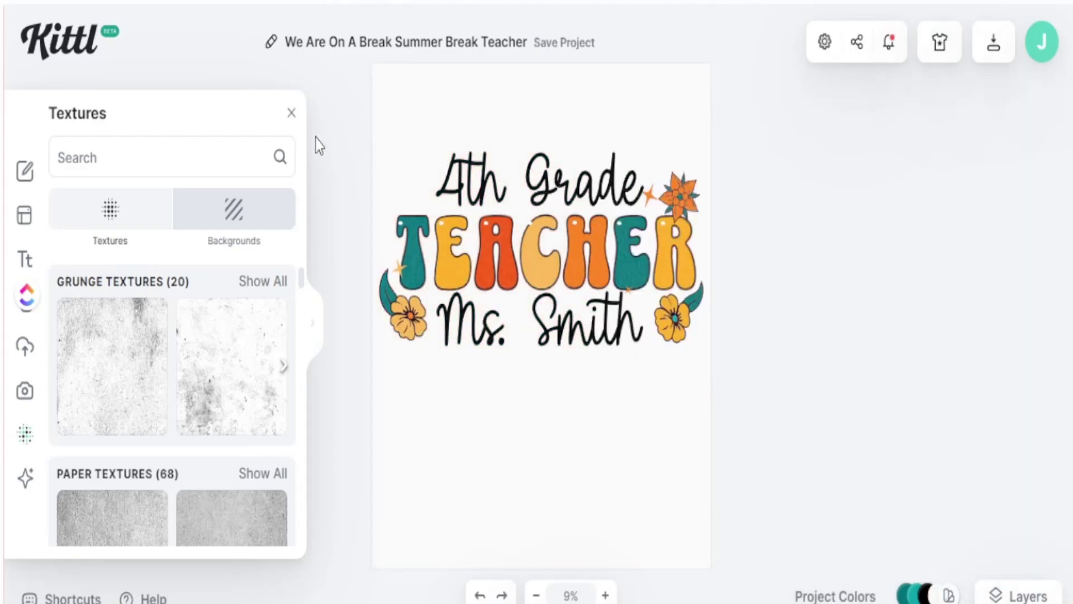
Close the textures library and rename the project "4th grade teacher shirt".
{"action": "left_click", "coordinate": [292, 113]}
{"action": "triple_click", "coordinate": [344, 47]}
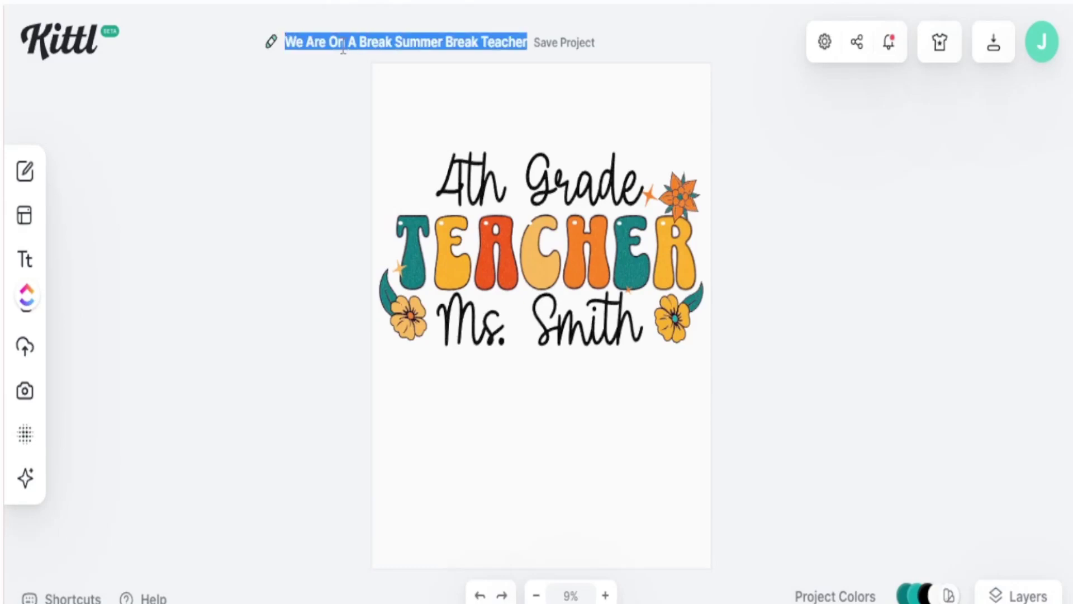
{"action": "type", "text": "4th grade teacher shirt"}
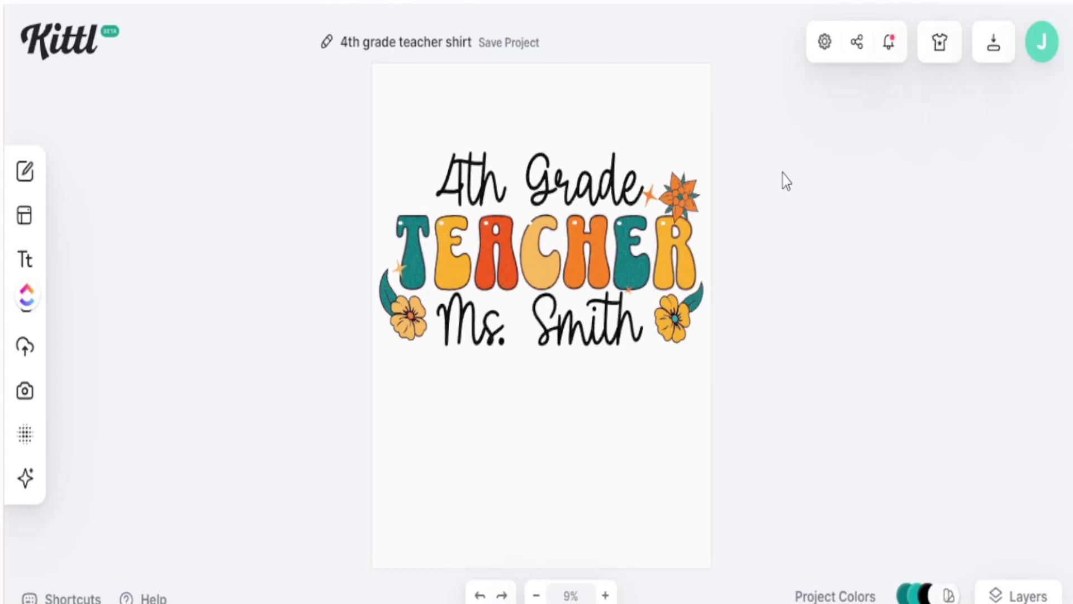
Download the dark-text design as a PNG with Remove Background turned on.
{"action": "left_click", "coordinate": [996, 58]}
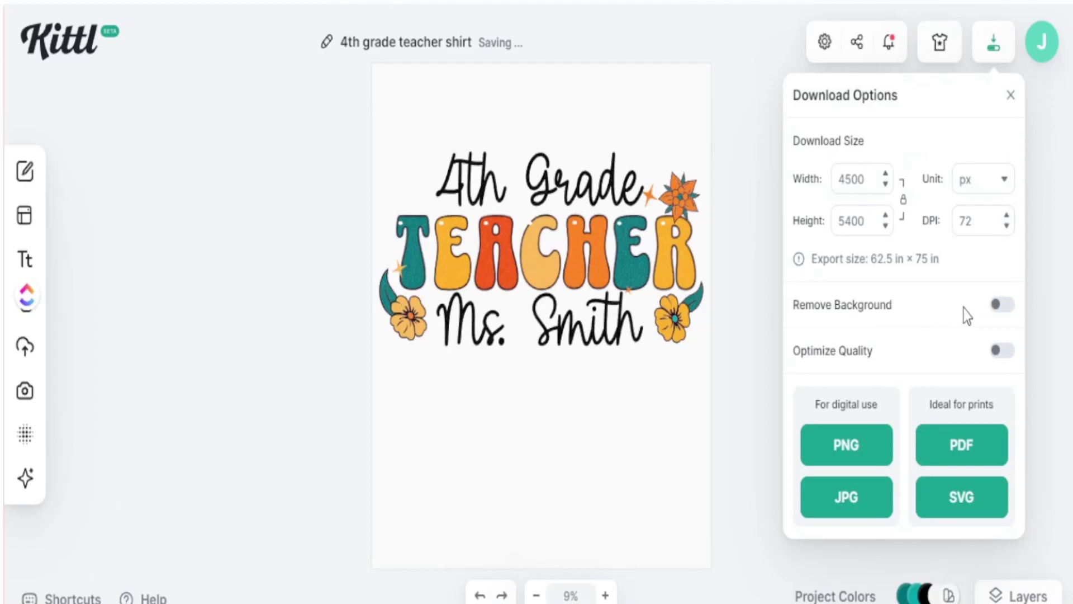
{"action": "left_click", "coordinate": [999, 306]}
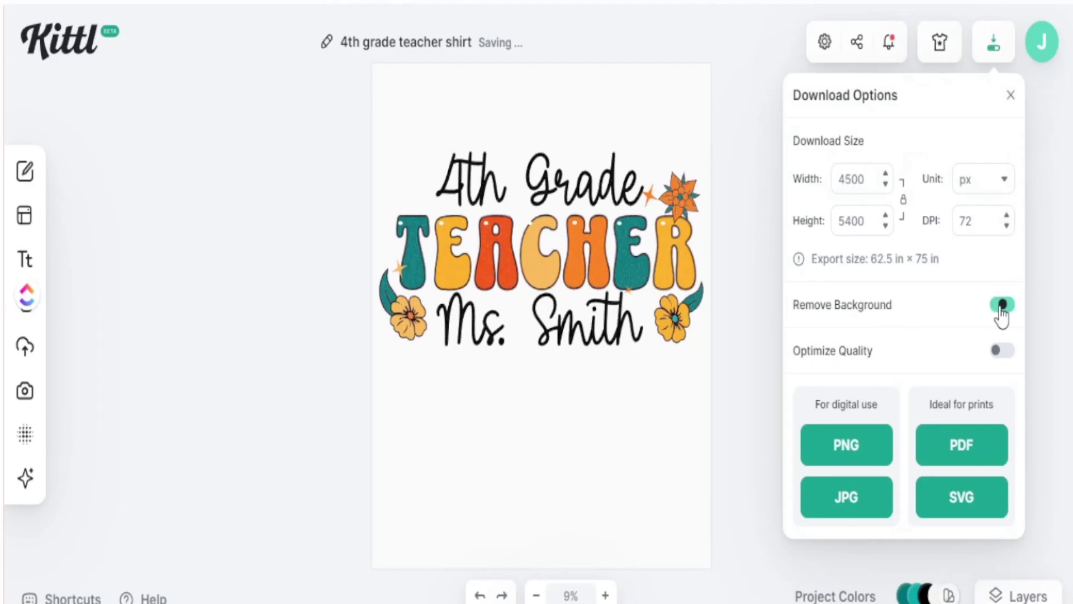
{"action": "left_click", "coordinate": [847, 450]}
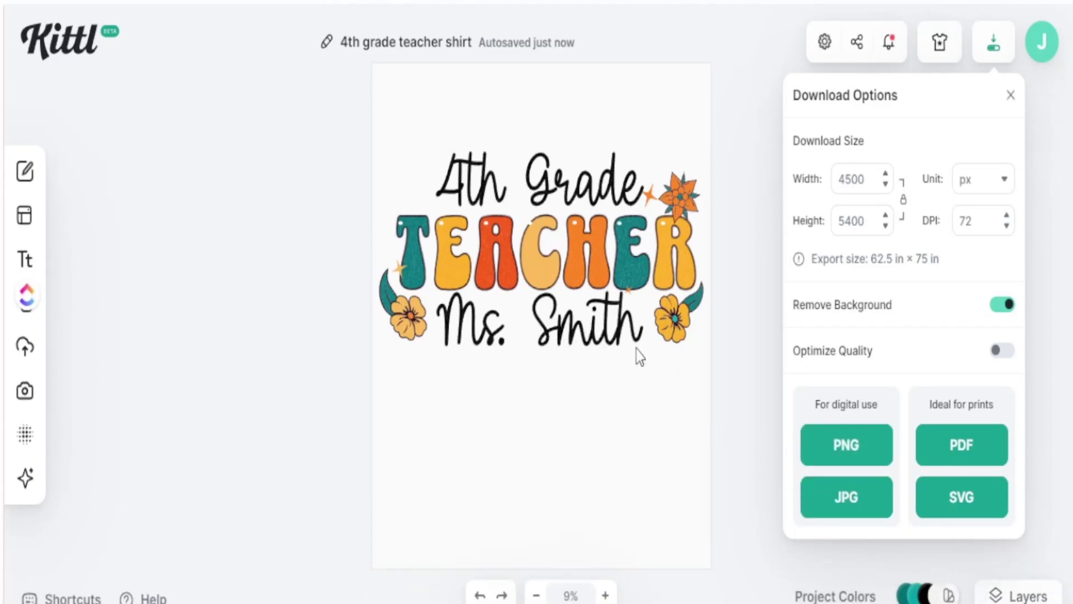
{"action": "left_click", "coordinate": [739, 359]}
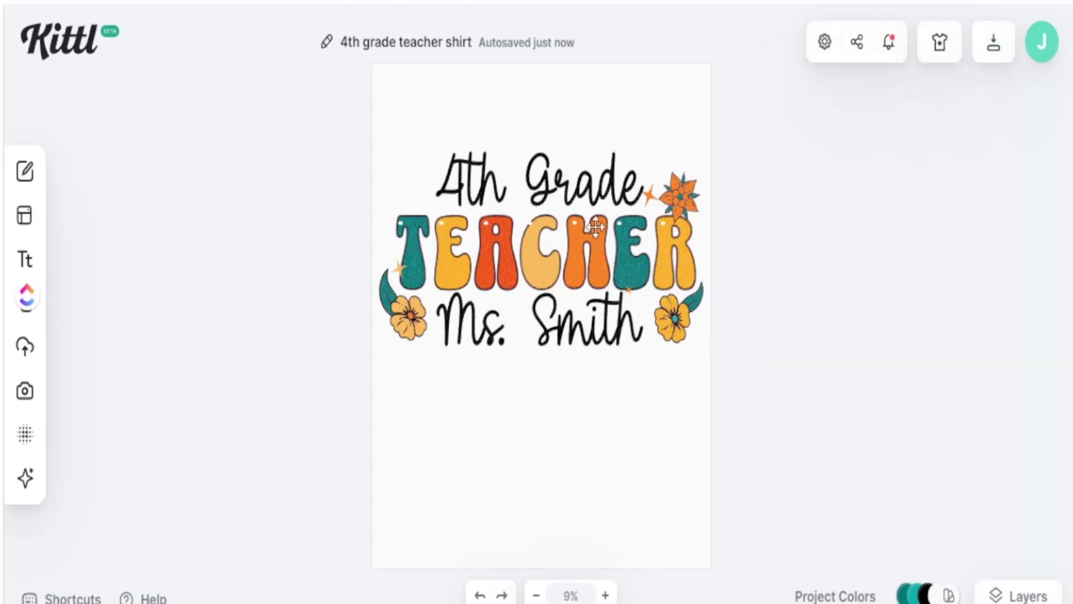
Ungroup the whole design and set the "4th Grade" text color to white.
{"action": "left_click", "coordinate": [551, 190]}
{"action": "right_click", "coordinate": [547, 190]}
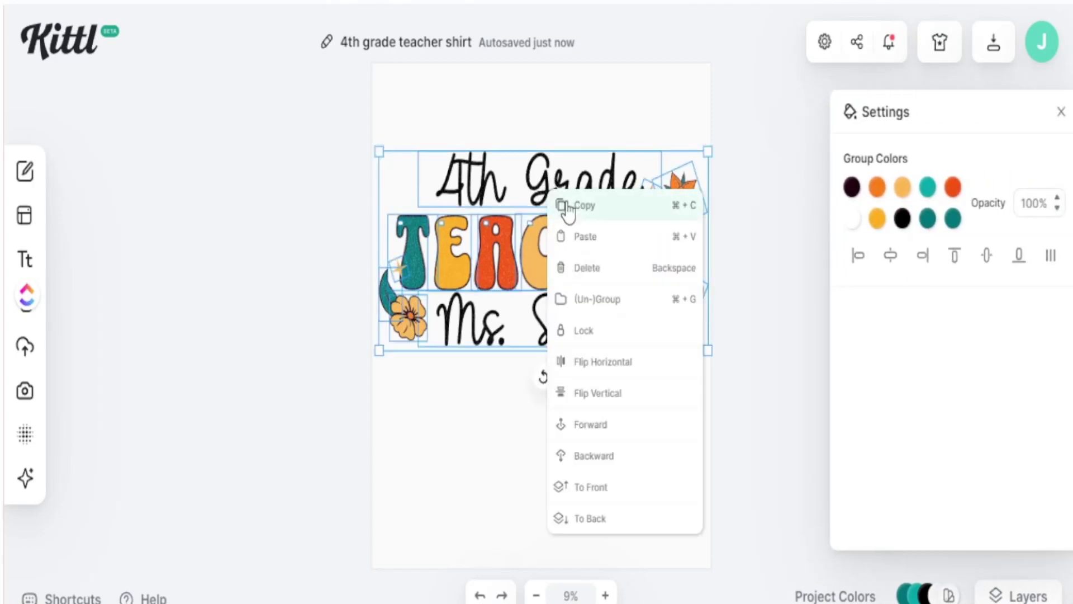
{"action": "left_click", "coordinate": [598, 307]}
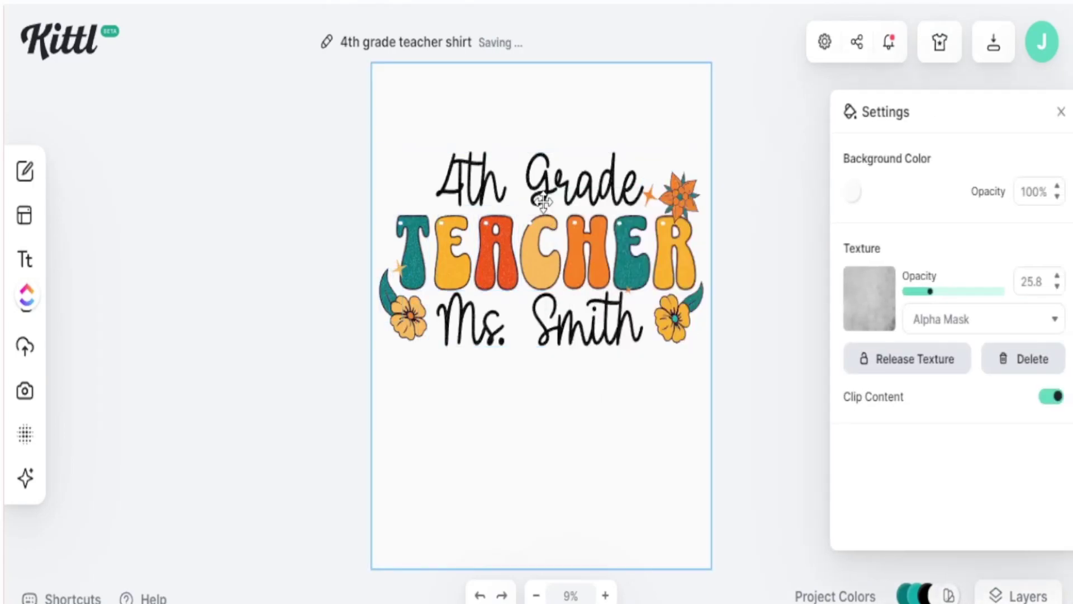
{"action": "left_click", "coordinate": [542, 195]}
{"action": "left_click", "coordinate": [850, 193]}
{"action": "left_click", "coordinate": [603, 187]}
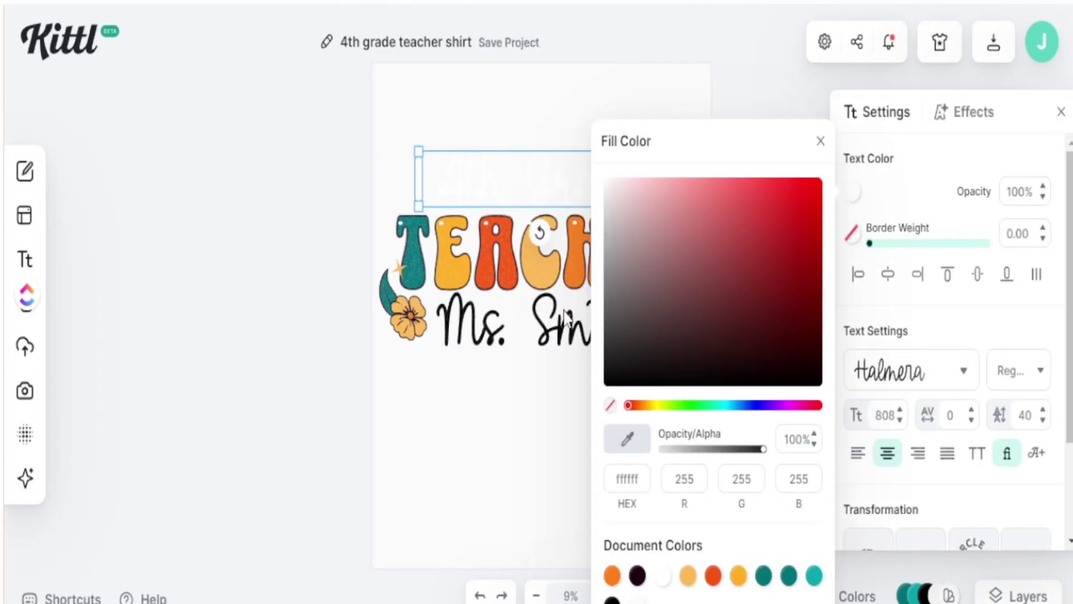
Set the color of the teacher's name text below "TEACHER" to white.
{"action": "left_click", "coordinate": [559, 325]}
{"action": "left_click", "coordinate": [851, 193]}
{"action": "left_click_drag", "start_coordinate": [657, 217], "coordinate": [587, 185]}
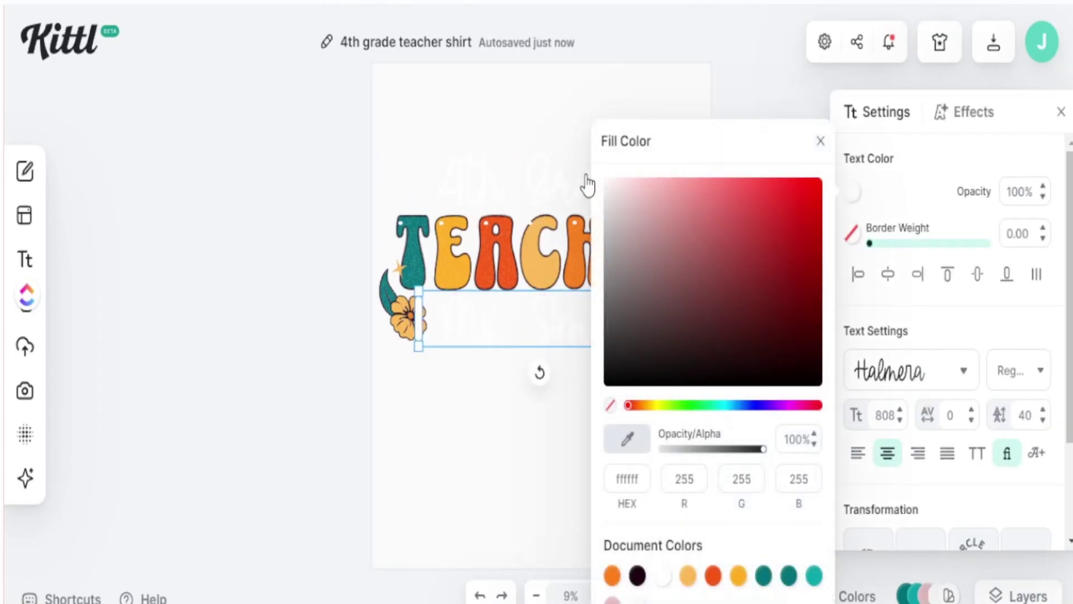
Set the artboard's background color to a dark charcoal.
{"action": "left_click", "coordinate": [580, 433]}
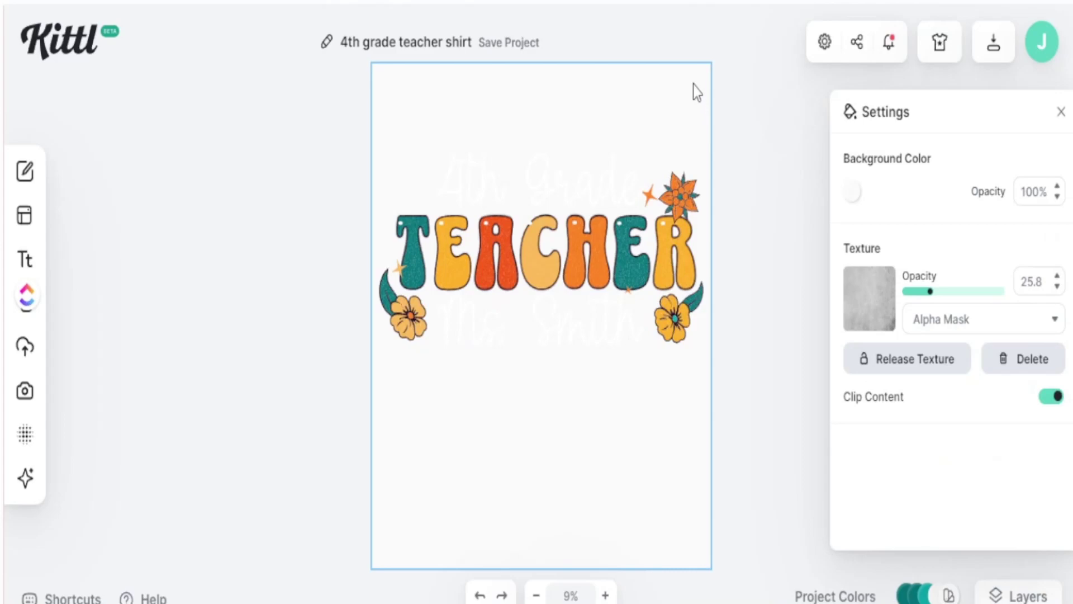
{"action": "left_click", "coordinate": [852, 192]}
{"action": "left_click", "coordinate": [609, 223]}
{"action": "mouse_move", "coordinate": [609, 234]}
{"action": "left_mouse_down"}
{"action": "mouse_move", "coordinate": [587, 371]}
{"action": "mouse_move", "coordinate": [599, 354]}
{"action": "left_mouse_up"}
{"action": "left_click", "coordinate": [553, 454]}
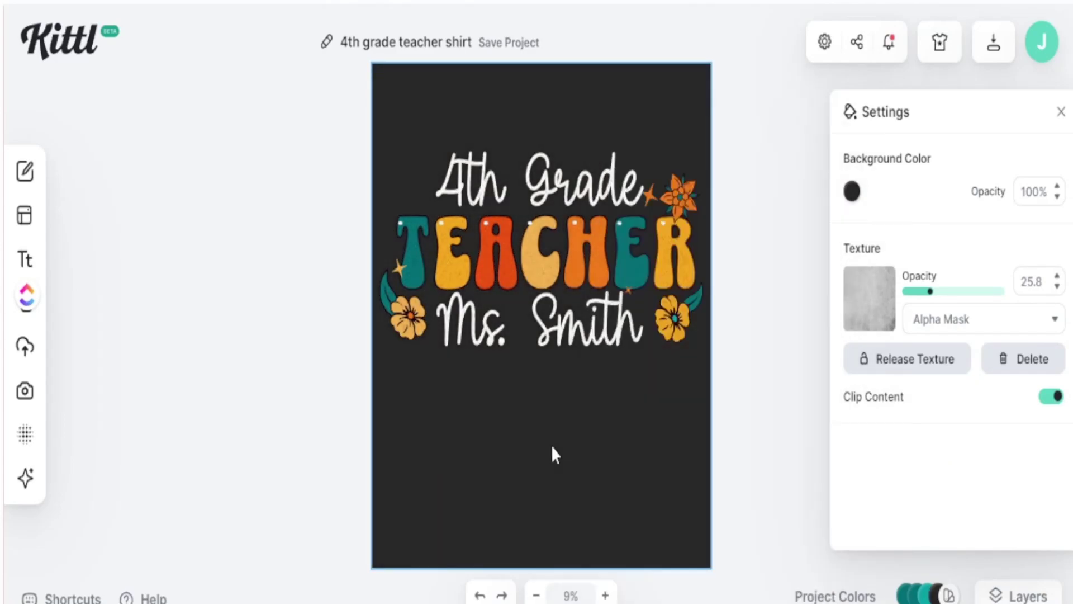
Rename the project "4th grade teacher shirt wt" and download the white-text version as a PNG with the background removed.
{"action": "left_click", "coordinate": [994, 44]}
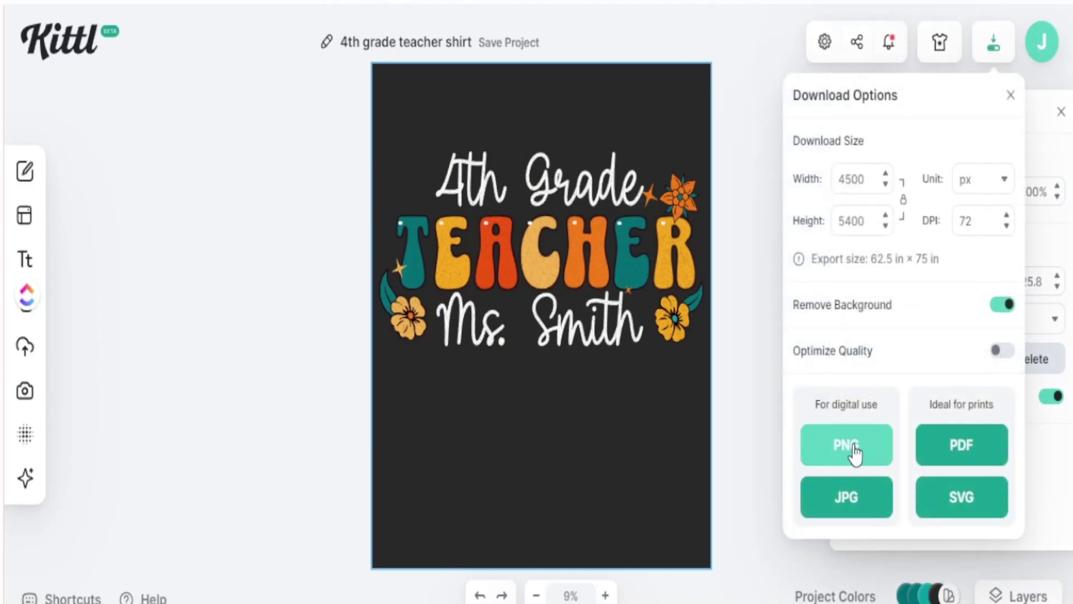
{"action": "left_click", "coordinate": [832, 450]}
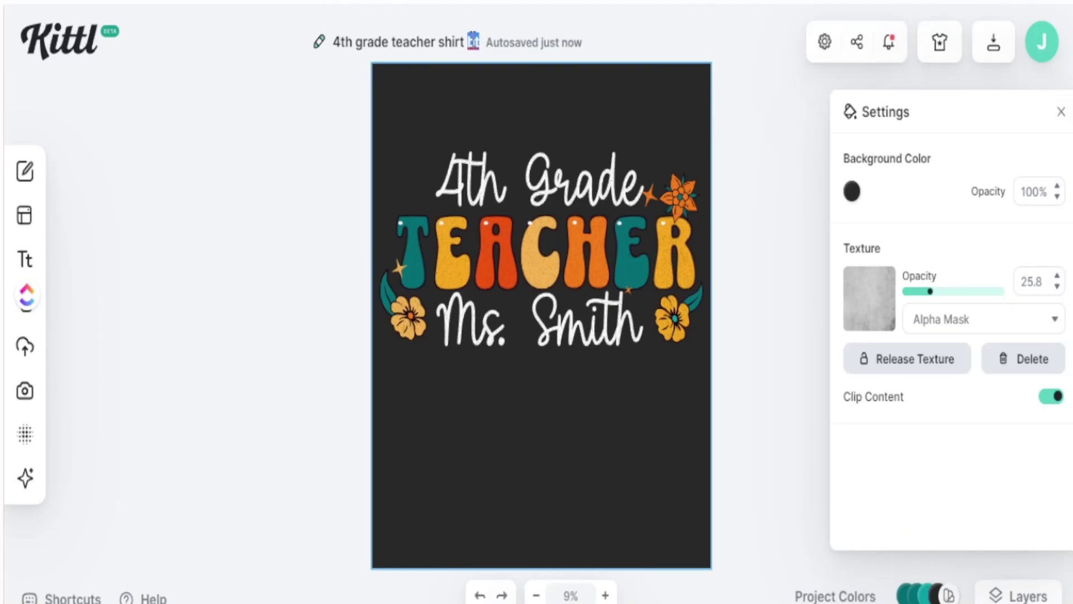
{"action": "left_click", "coordinate": [473, 42]}
{"action": "type", "text": "wi"}
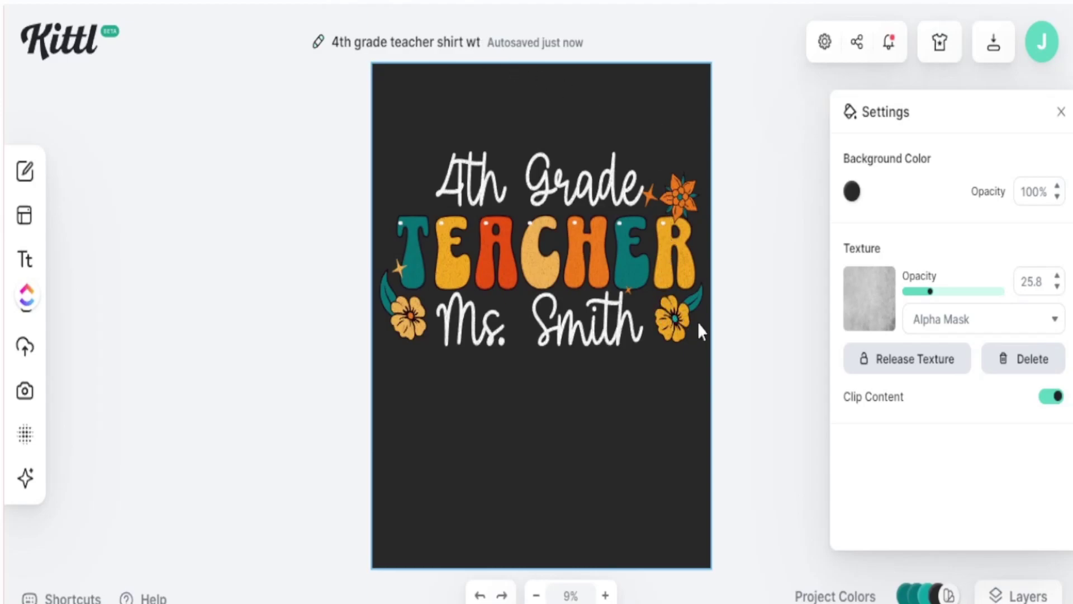
{"action": "left_click", "coordinate": [989, 53]}
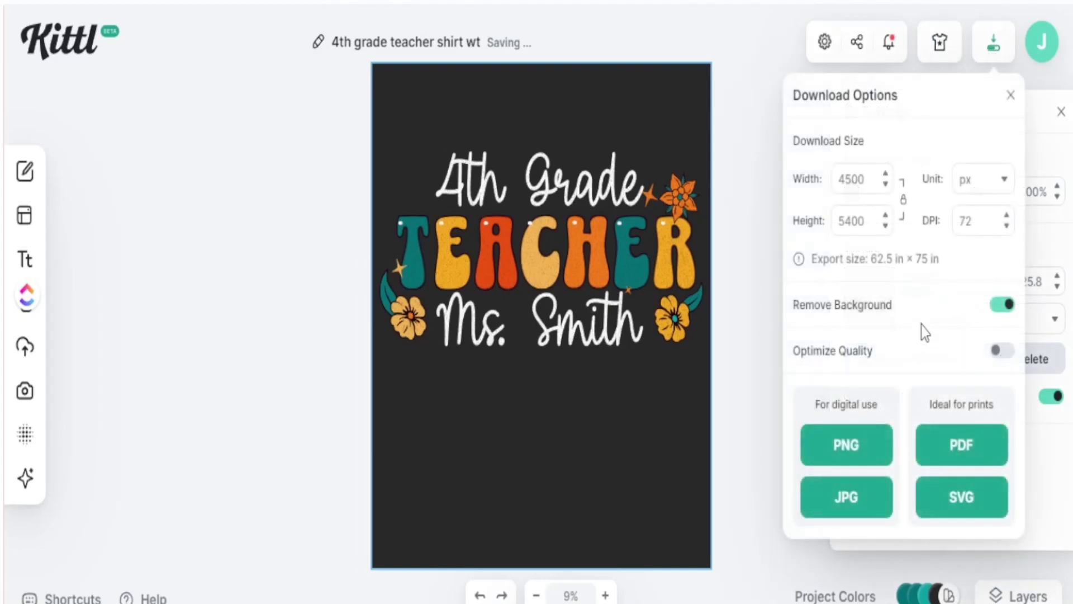
{"action": "left_click", "coordinate": [837, 446]}
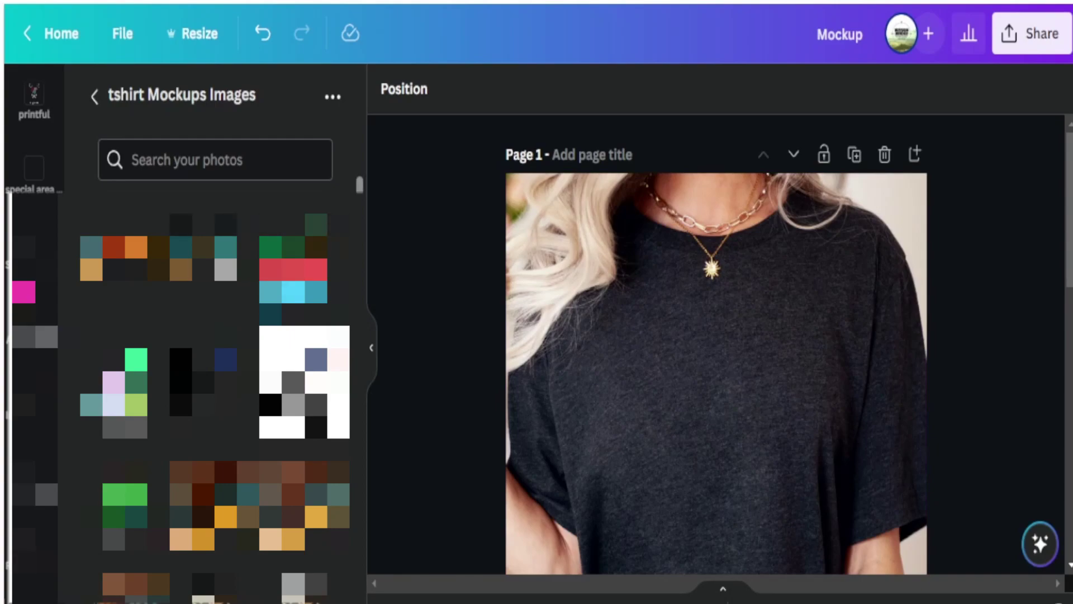
In the Canva mockup, set the white-text design's transparency to 89 and position it on the dark shirt's chest.
{"action": "left_click_drag", "start_coordinate": [751, 426], "coordinate": [745, 436]}
{"action": "left_click", "coordinate": [753, 89]}
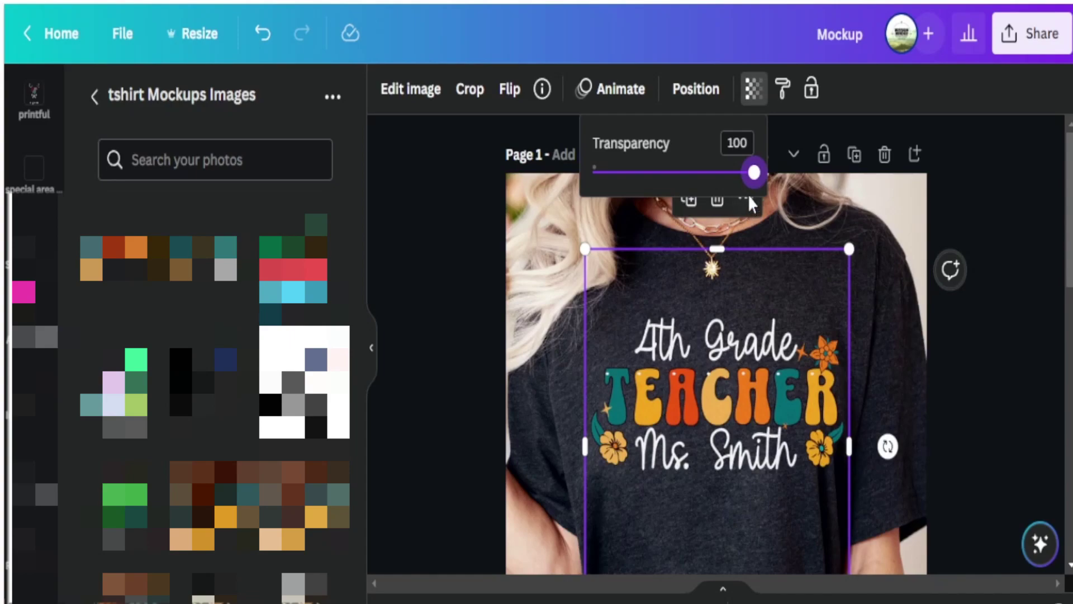
{"action": "left_click_drag", "start_coordinate": [754, 173], "coordinate": [736, 172]}
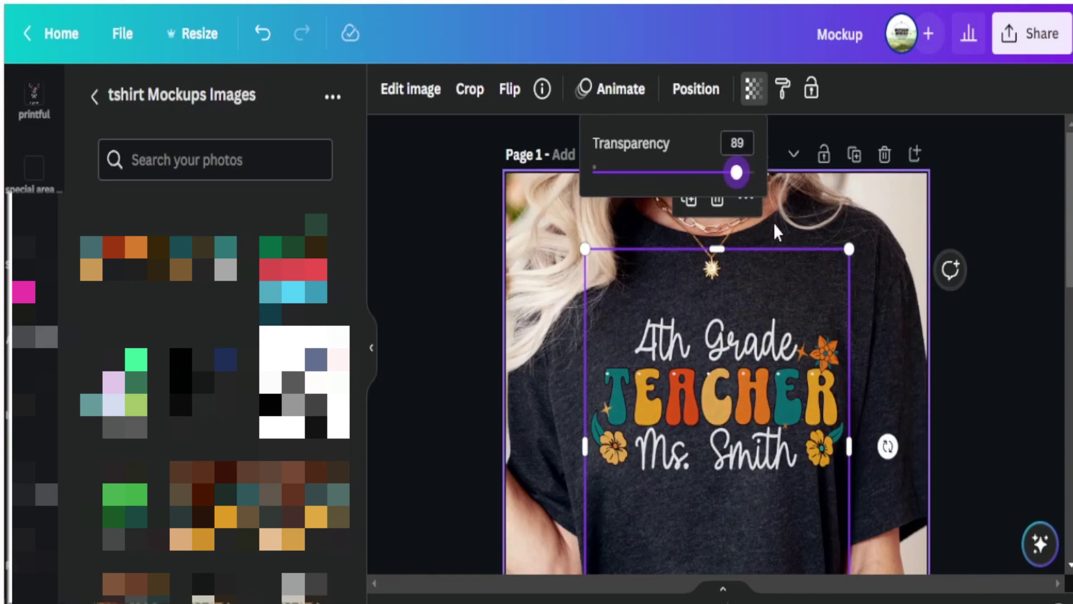
{"action": "left_click", "coordinate": [880, 293]}
{"action": "left_click", "coordinate": [880, 292]}
{"action": "left_click_drag", "start_coordinate": [739, 394], "coordinate": [728, 387]}
{"action": "left_click", "coordinate": [879, 366]}
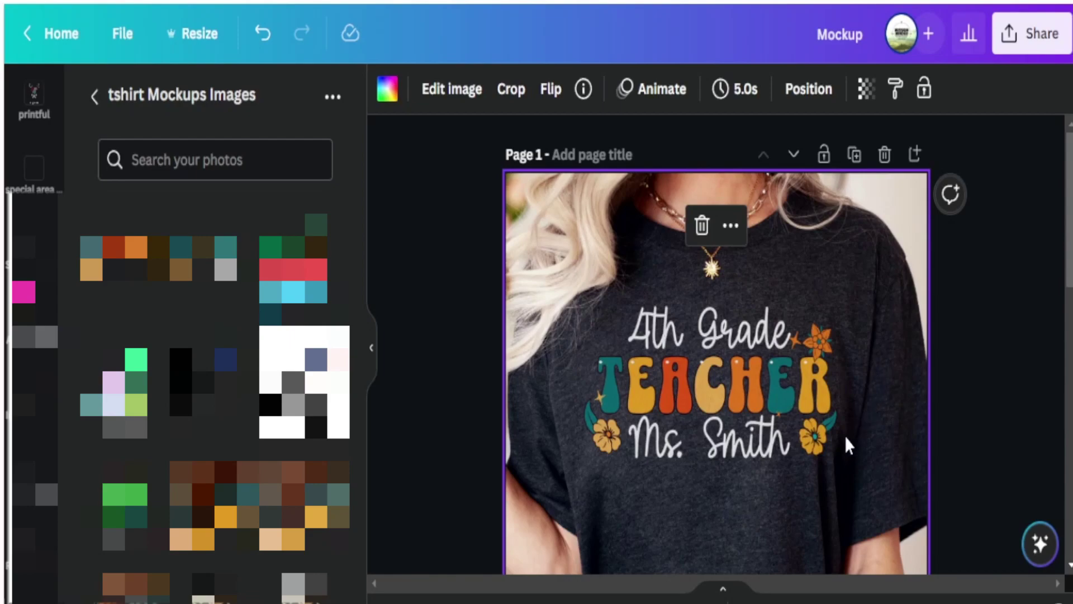
Add the black-text design to the cream shirt mockup, shrink it to fit, and center it on the chest.
{"action": "scroll", "coordinate": [834, 440], "scroll_direction": "down", "scroll_amount": 10}
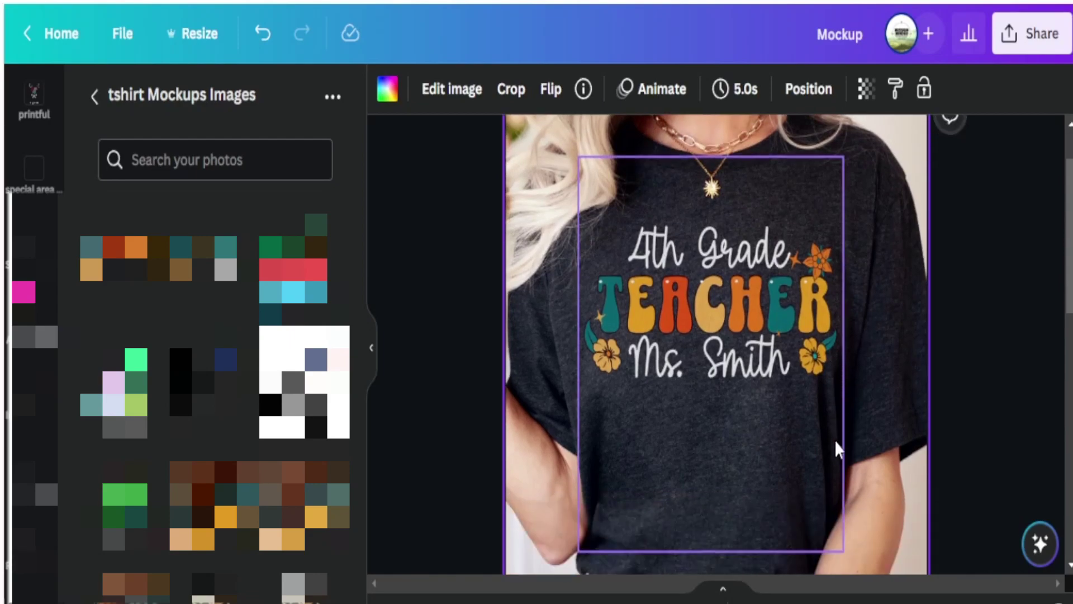
{"action": "scroll", "coordinate": [765, 392], "scroll_direction": "up", "scroll_amount": 2}
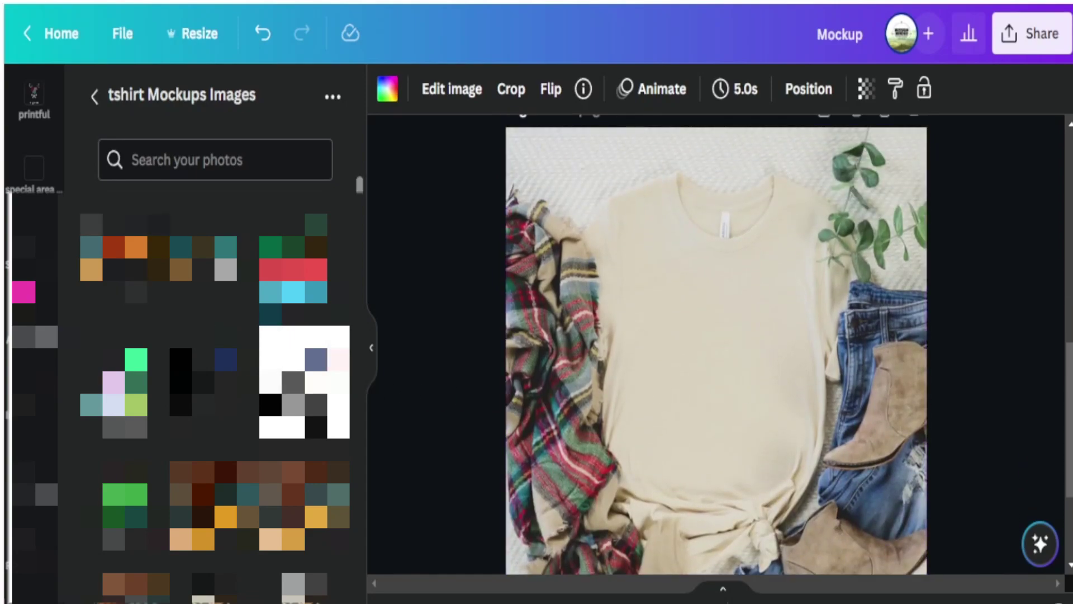
{"action": "left_click", "coordinate": [91, 224]}
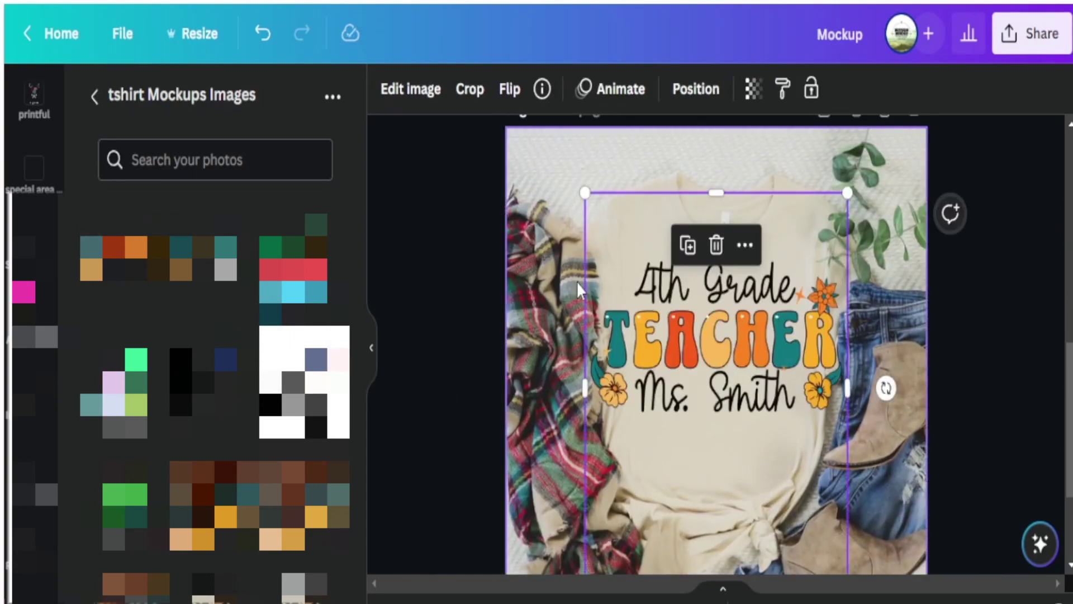
{"action": "left_click_drag", "start_coordinate": [585, 194], "coordinate": [642, 280]}
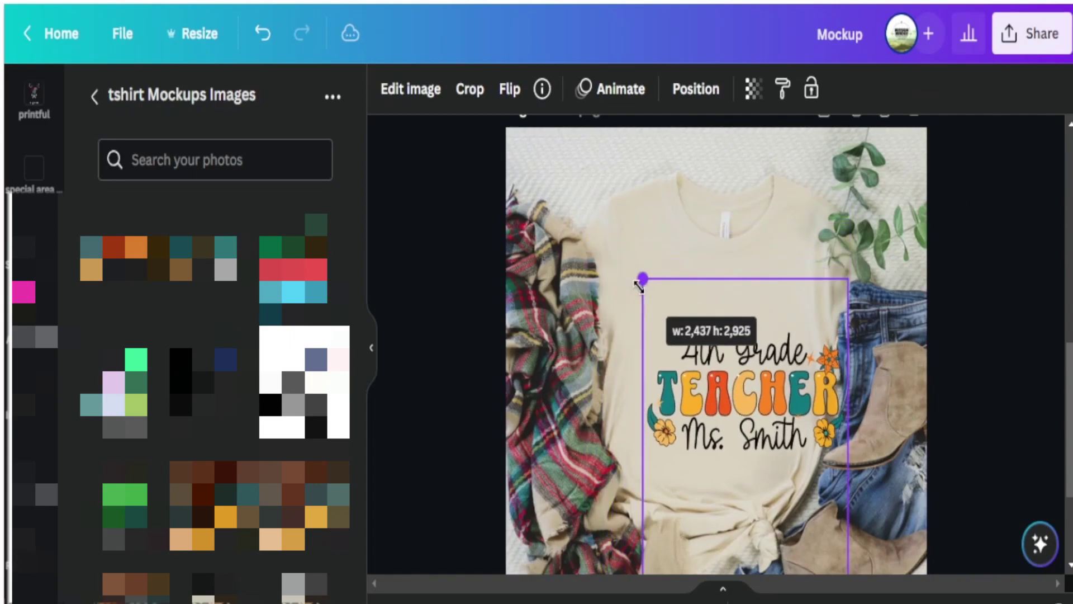
{"action": "left_click_drag", "start_coordinate": [743, 385], "coordinate": [716, 331]}
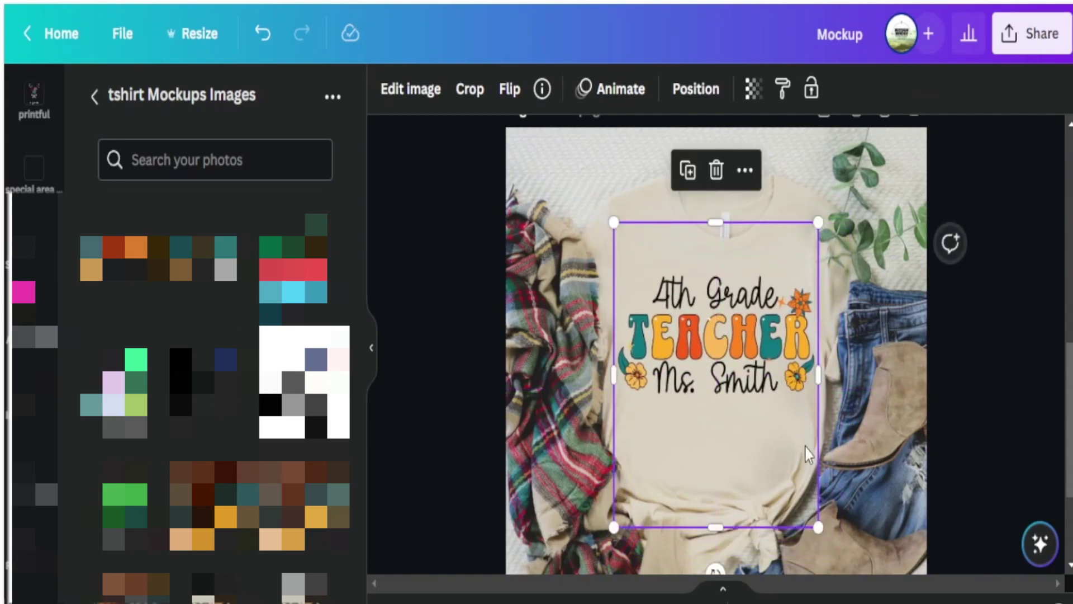
{"action": "left_click_drag", "start_coordinate": [816, 523], "coordinate": [813, 520]}
{"action": "left_click_drag", "start_coordinate": [719, 328], "coordinate": [722, 326]}
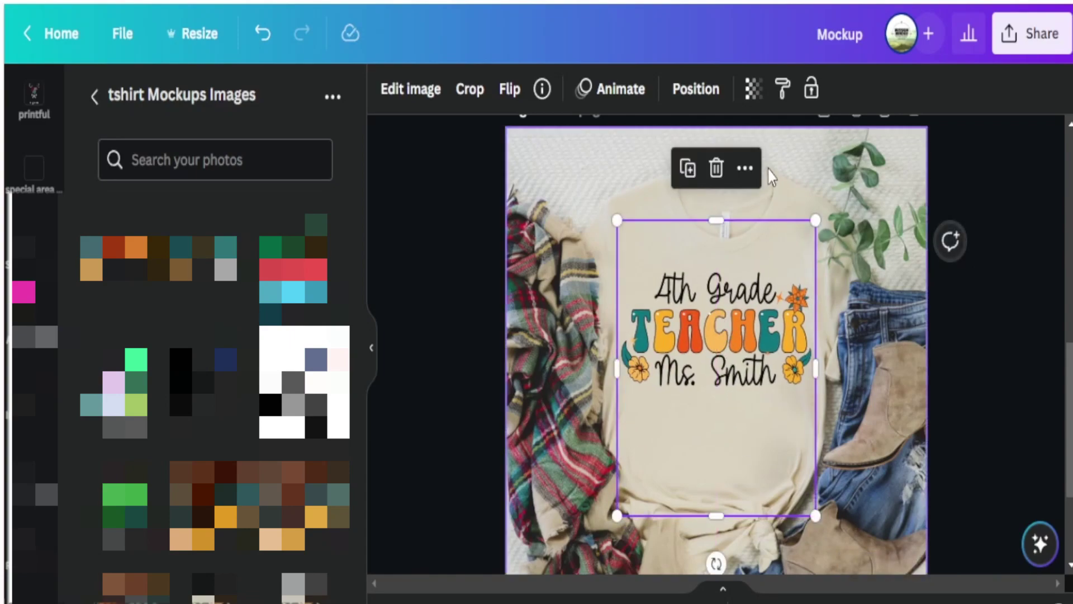
Lower the cream shirt design's transparency value to about 86 and review the shirt mockups.
{"action": "left_click", "coordinate": [754, 88]}
{"action": "left_click_drag", "start_coordinate": [754, 173], "coordinate": [737, 180]}
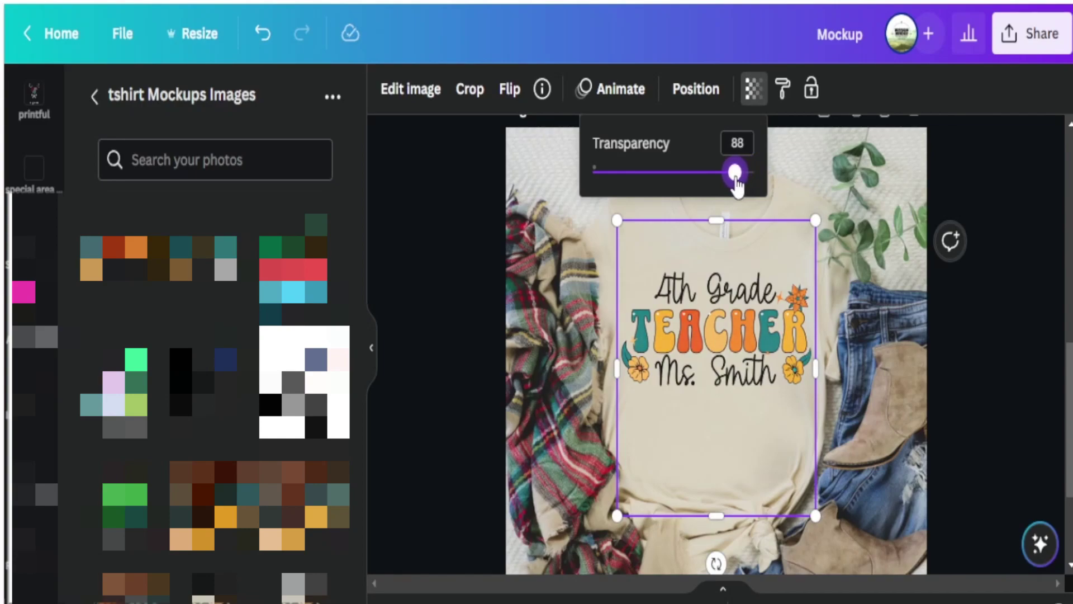
{"action": "left_click_drag", "start_coordinate": [735, 179], "coordinate": [732, 181]}
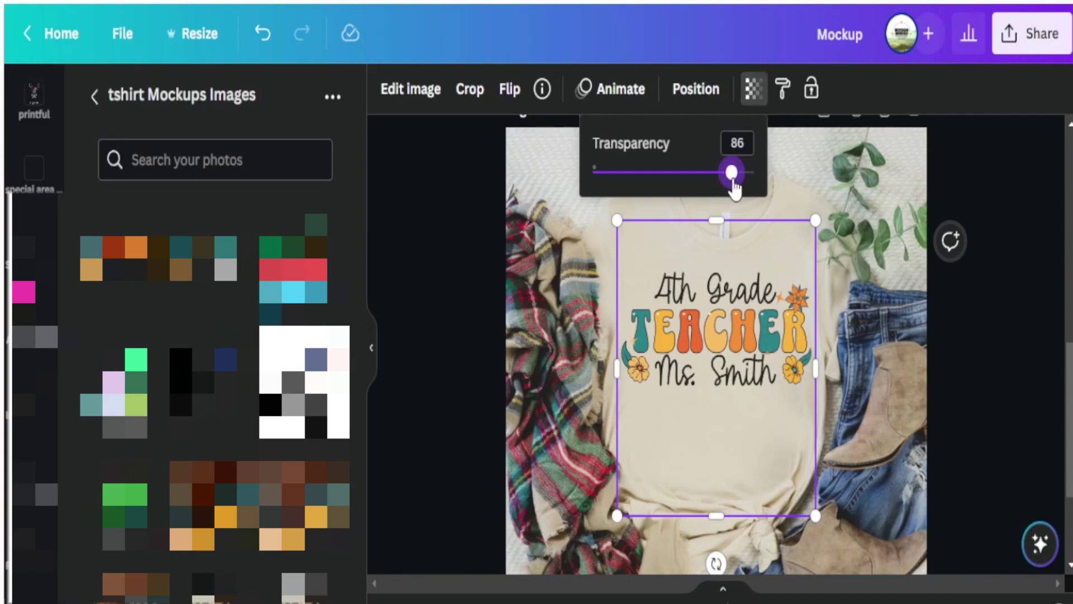
{"action": "left_click_drag", "start_coordinate": [734, 180], "coordinate": [727, 177]}
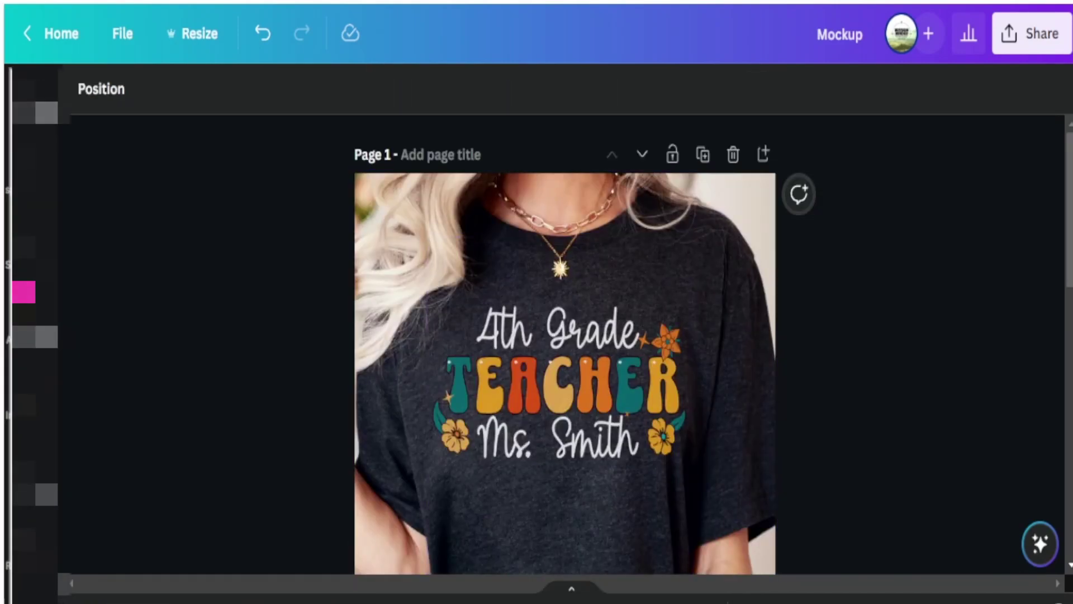
{"action": "left_click", "coordinate": [571, 367]}
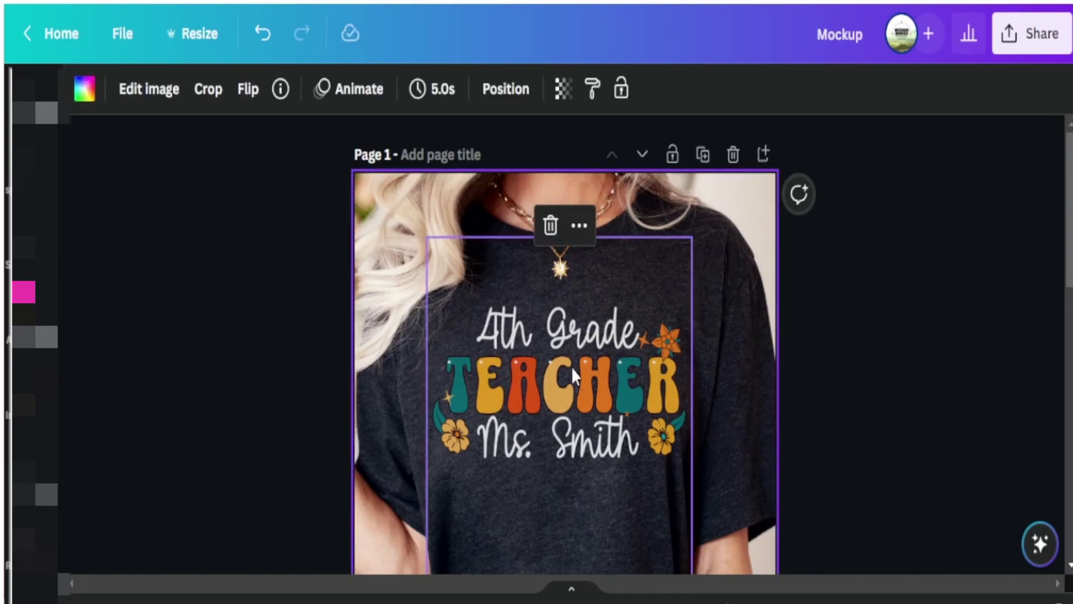
{"action": "scroll", "coordinate": [867, 421], "scroll_direction": "down", "scroll_amount": 10}
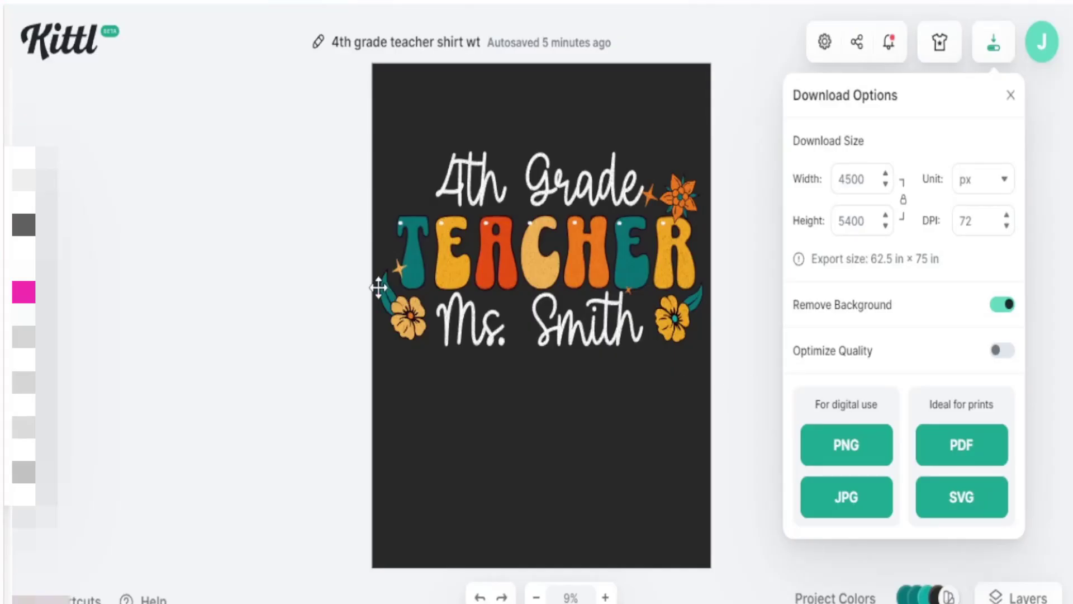
Switch back to the Kittl project and change the grade line above "TEACHER" to "5th Grade".
{"action": "left_click", "coordinate": [334, 307]}
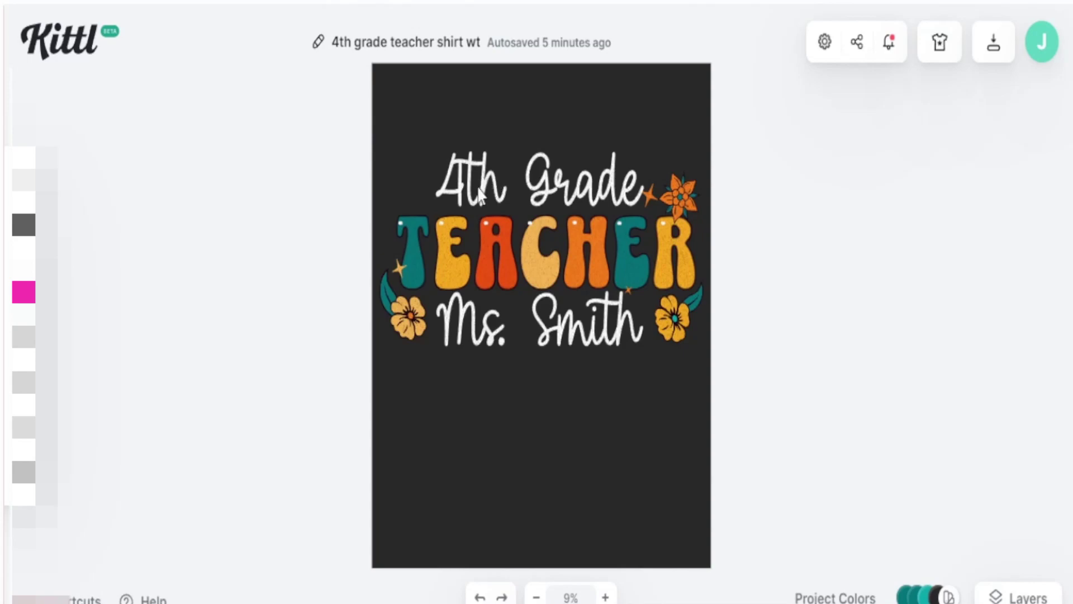
{"action": "double_click", "coordinate": [458, 188]}
{"action": "left_click", "coordinate": [457, 193]}
{"action": "key", "text": "shift+Left"}
{"action": "type", "text": "5"}
{"action": "key", "text": "Escape"}
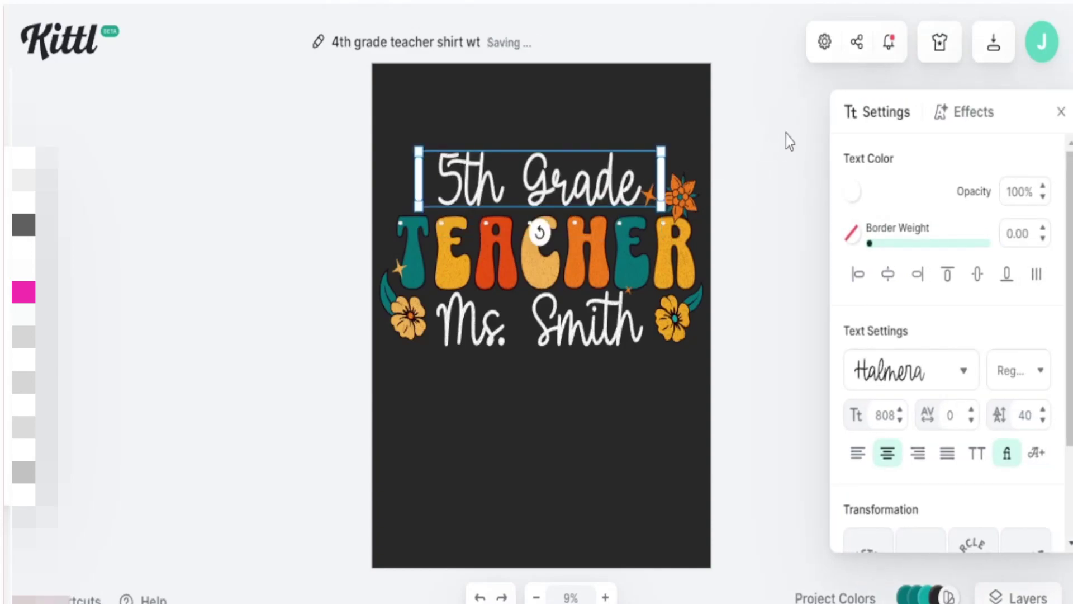
Change the grade line above "TEACHER" to "2nd Grade".
{"action": "double_click", "coordinate": [464, 193]}
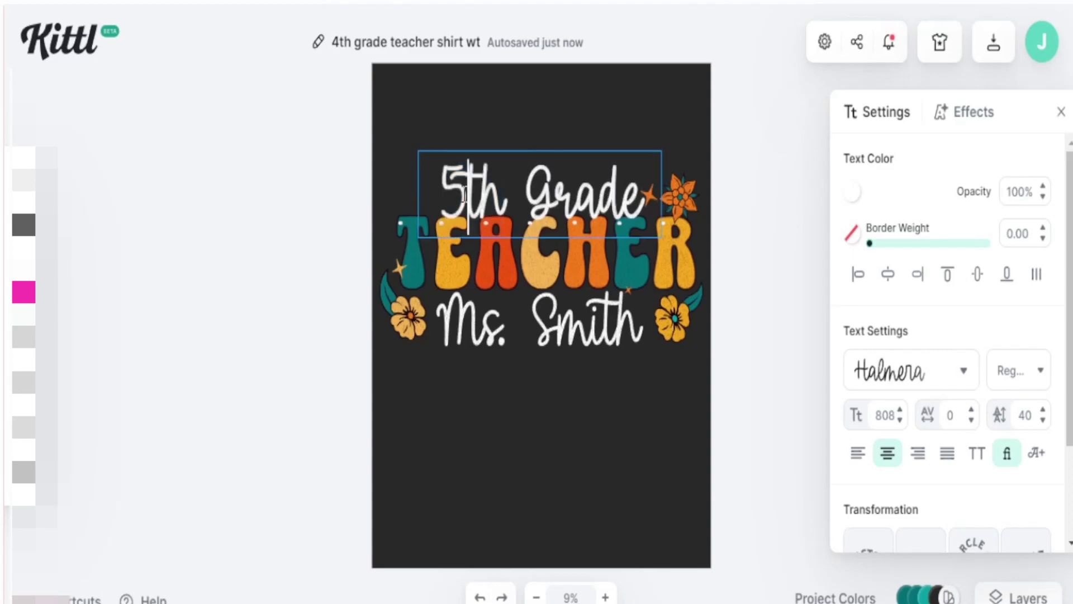
{"action": "key", "text": "shift+Left"}
{"action": "key", "text": "Left"}
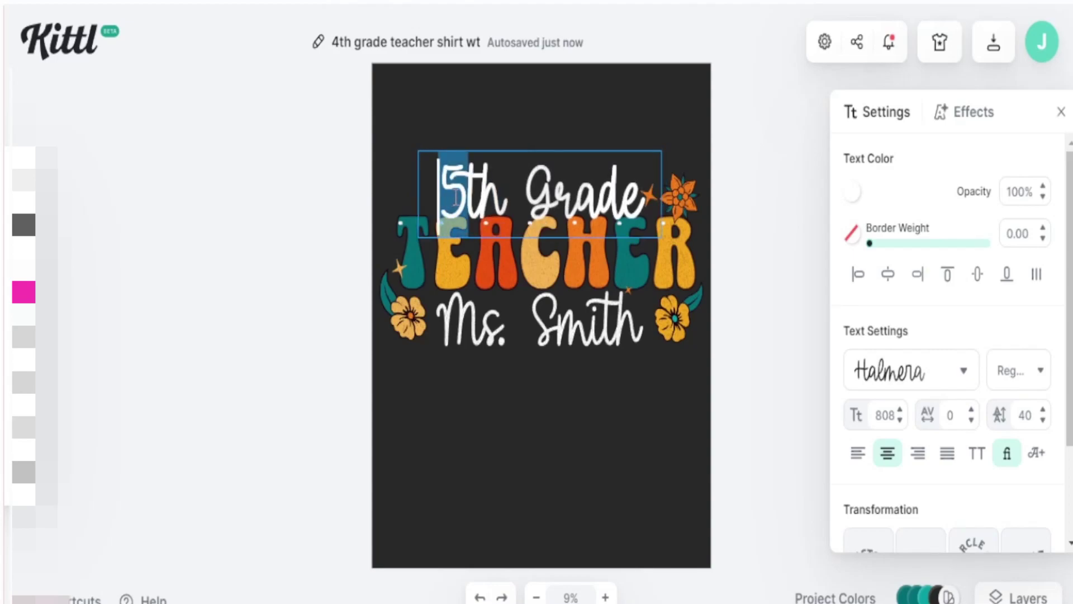
{"action": "type", "text": "2"}
{"action": "left_click_drag", "start_coordinate": [518, 192], "coordinate": [463, 198]}
{"action": "type", "text": "nd"}
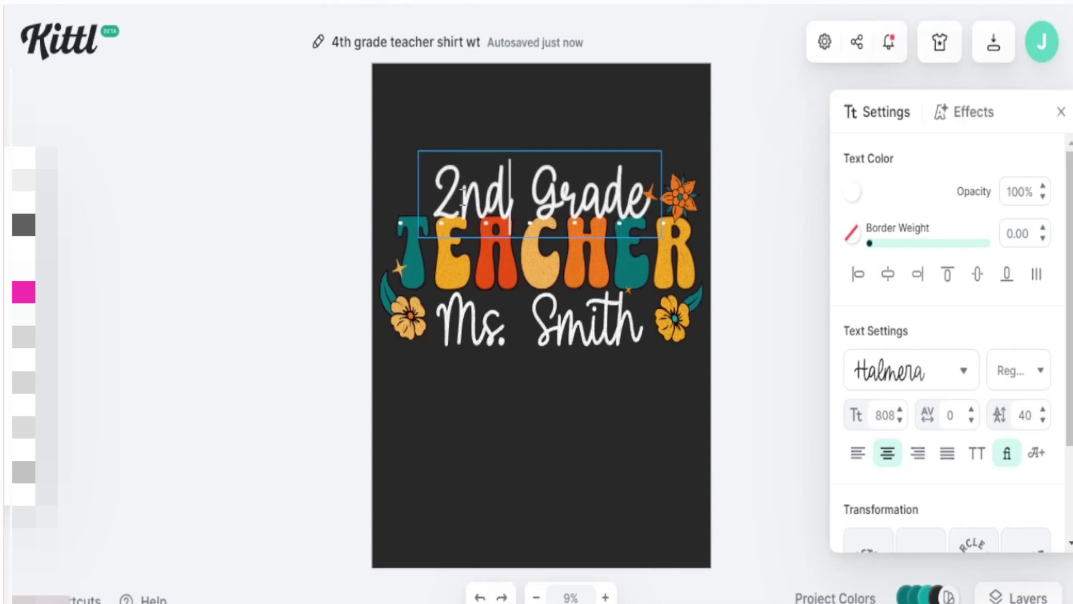
{"action": "key", "text": "Escape"}
{"action": "left_click", "coordinate": [761, 191]}
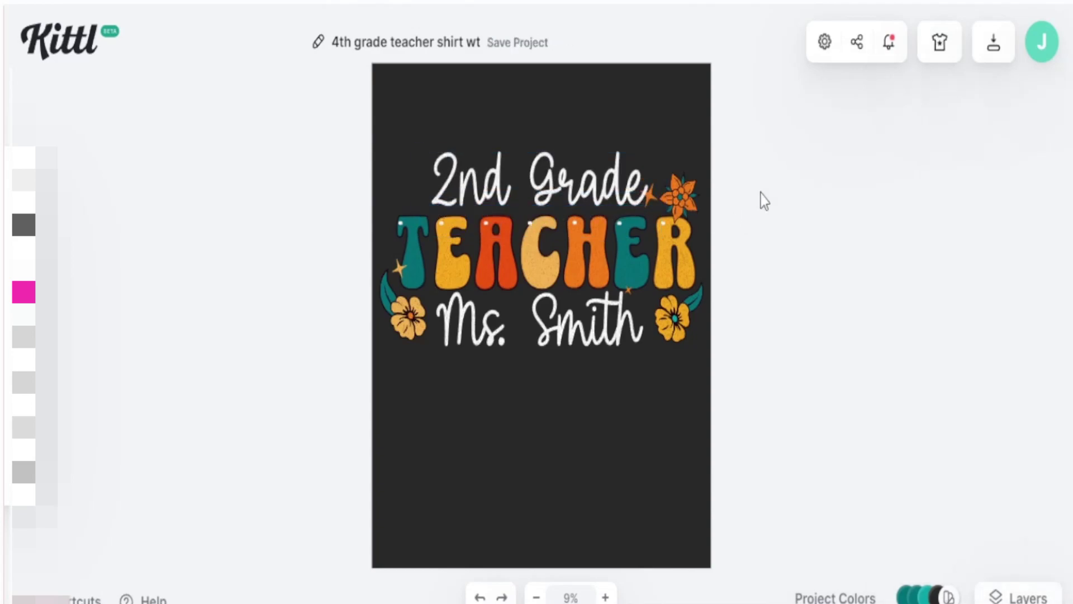
Replace the grade line above "TEACHER" with the subject "History" and deselect the text.
{"action": "double_click", "coordinate": [566, 180]}
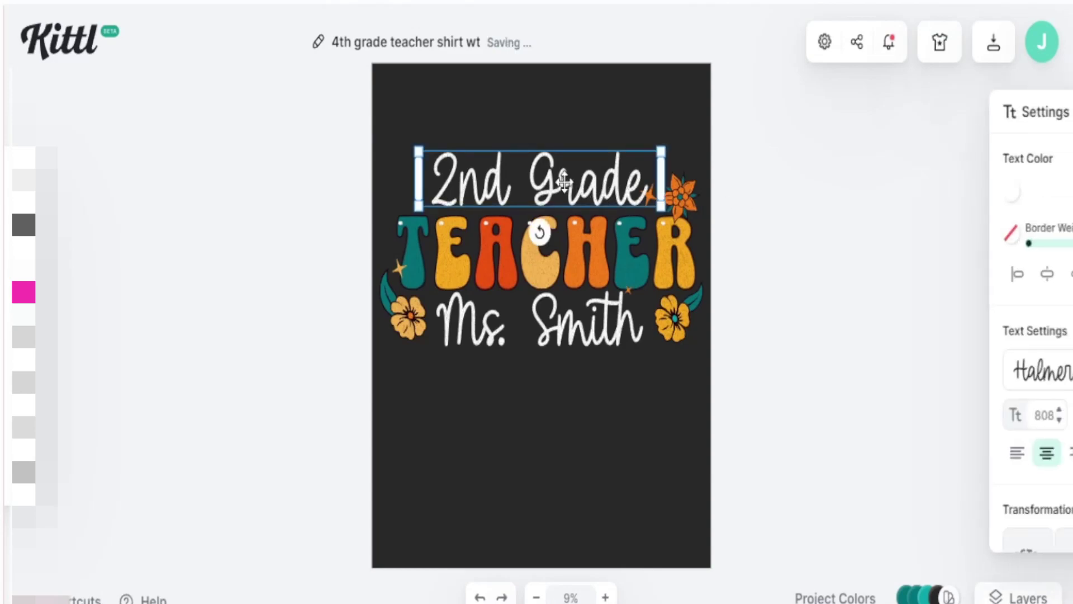
{"action": "key", "text": "ctrl+a"}
{"action": "type", "text": "musi"}
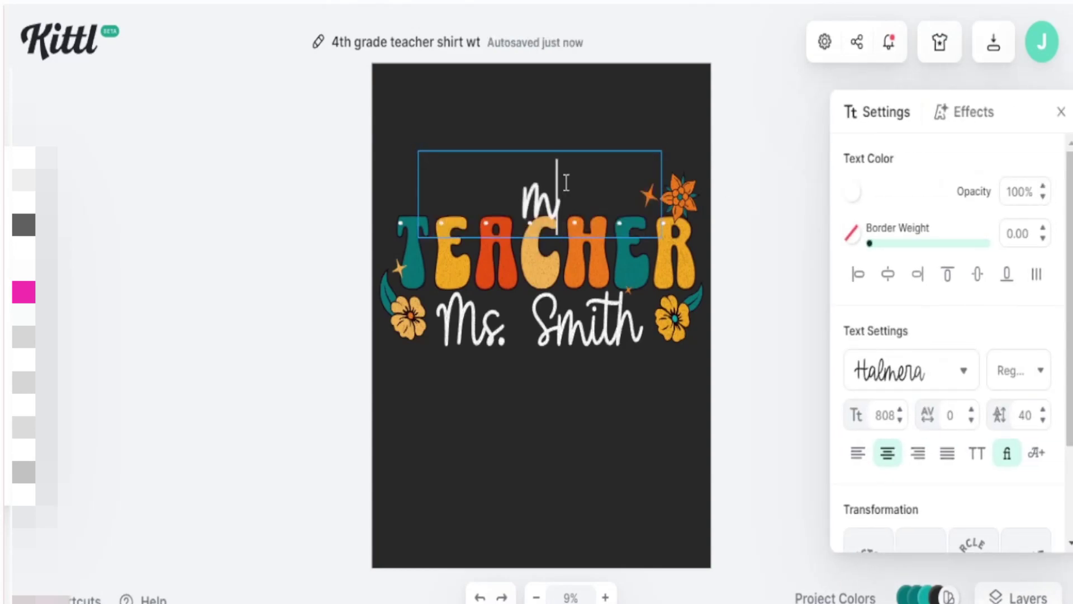
{"action": "key", "text": "BackSpace"}
{"action": "key", "text": "BackSpace"}
{"action": "key", "text": "BackSpace"}
{"action": "key", "text": "BackSpace"}
{"action": "type", "text": "History"}
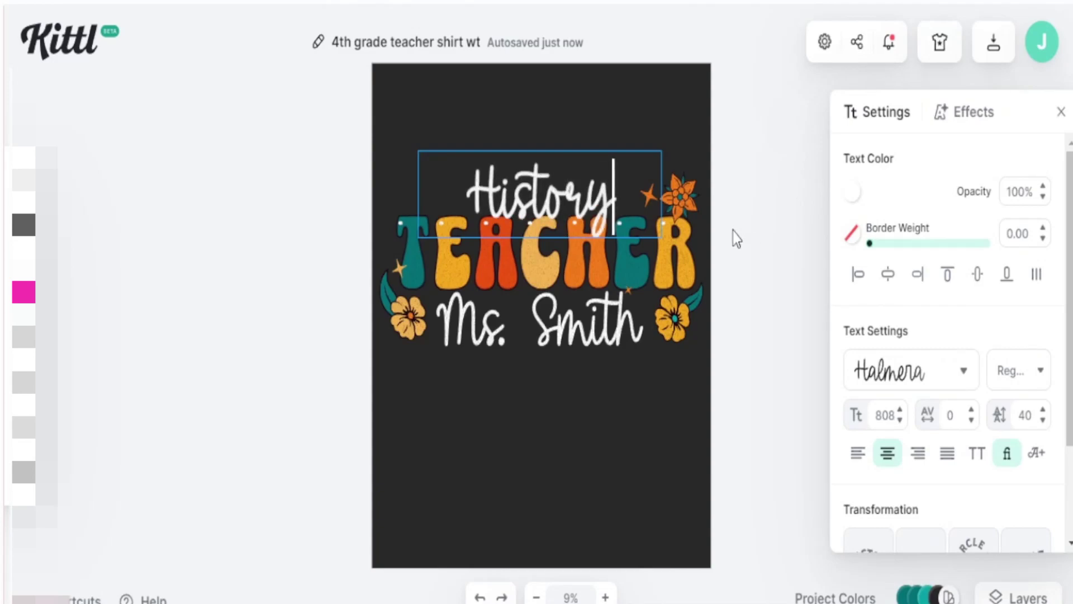
{"action": "key", "text": "Escape"}
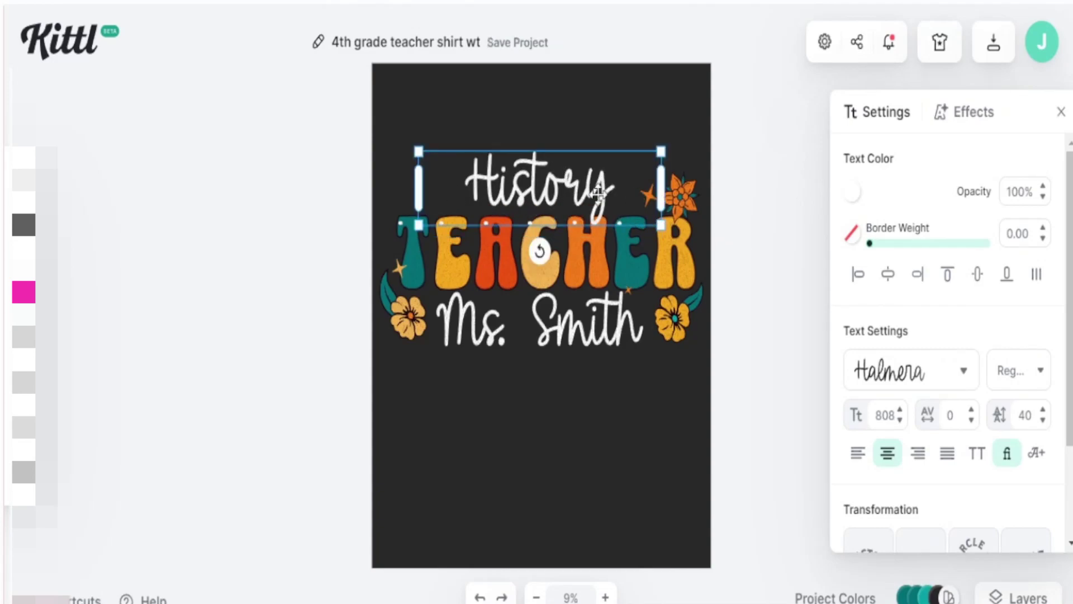
{"action": "left_click", "coordinate": [728, 179]}
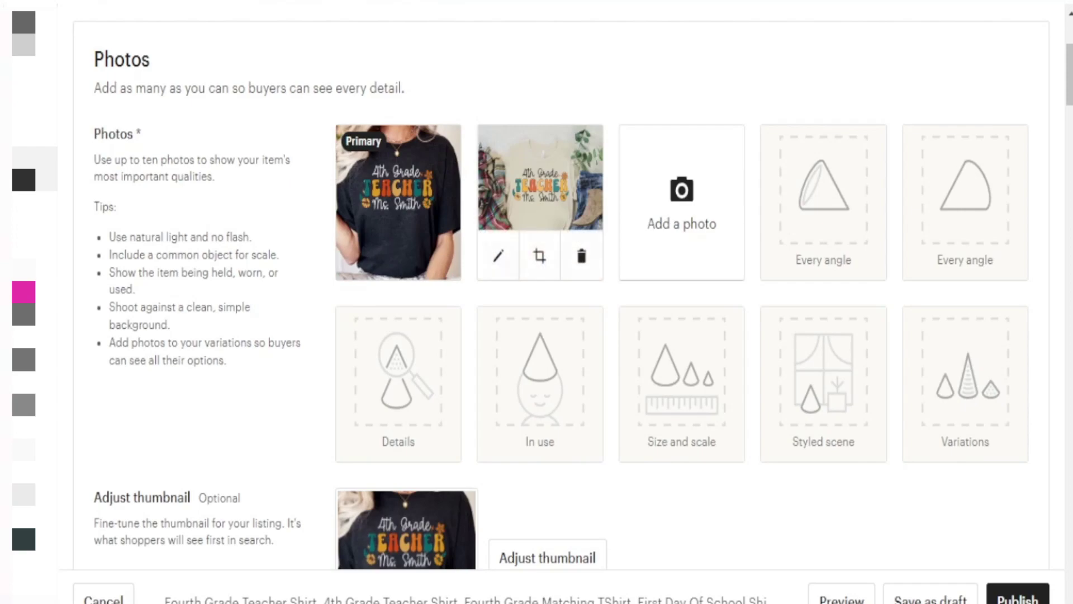
Switch to the Etsy listing form and examine each keyword phrase in the fourth grade teacher shirt listing's title.
{"action": "scroll", "coordinate": [398, 252], "scroll_direction": "up", "scroll_amount": 4}
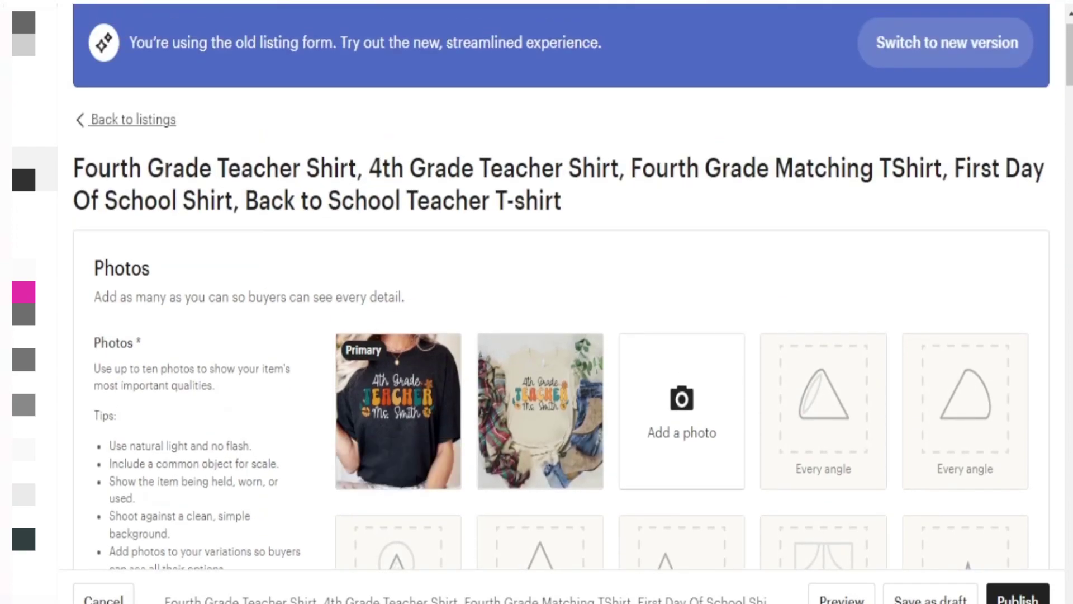
{"action": "left_click_drag", "start_coordinate": [74, 168], "coordinate": [360, 173]}
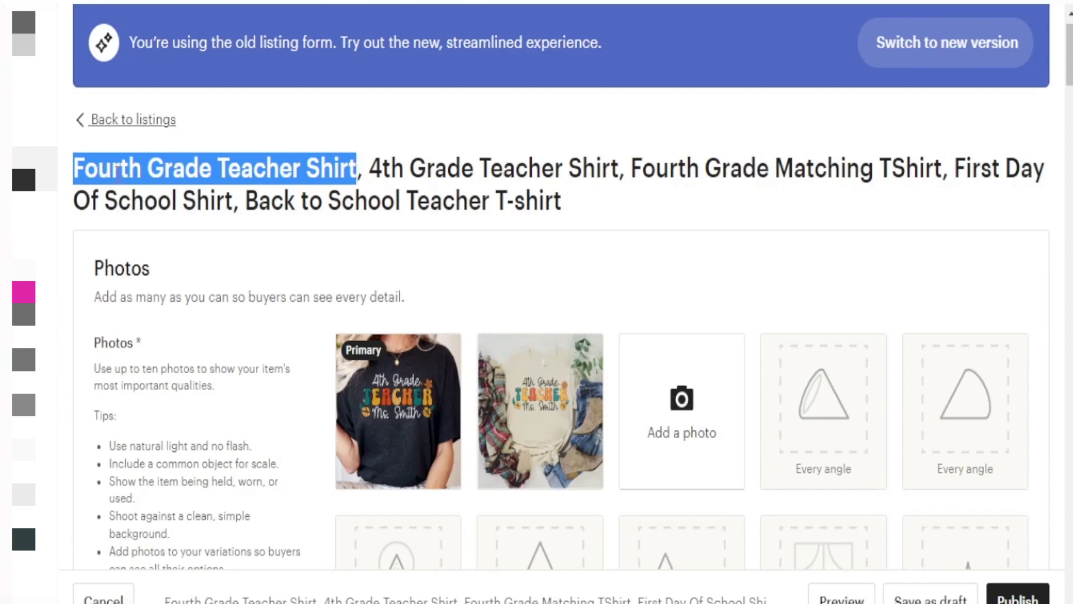
{"action": "left_click_drag", "start_coordinate": [369, 171], "coordinate": [621, 178]}
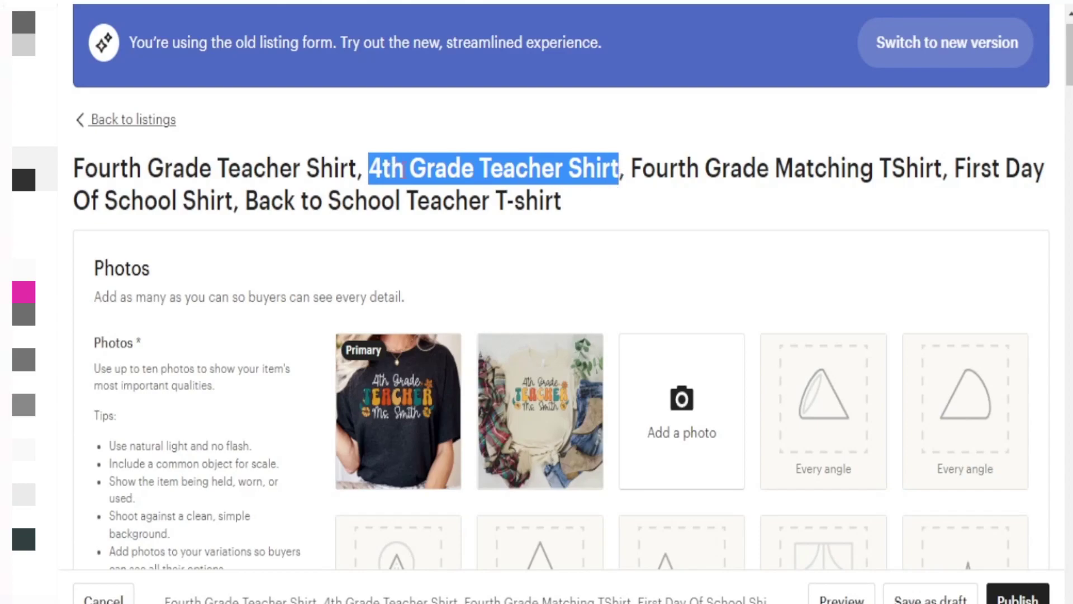
{"action": "left_click_drag", "start_coordinate": [632, 170], "coordinate": [237, 198]}
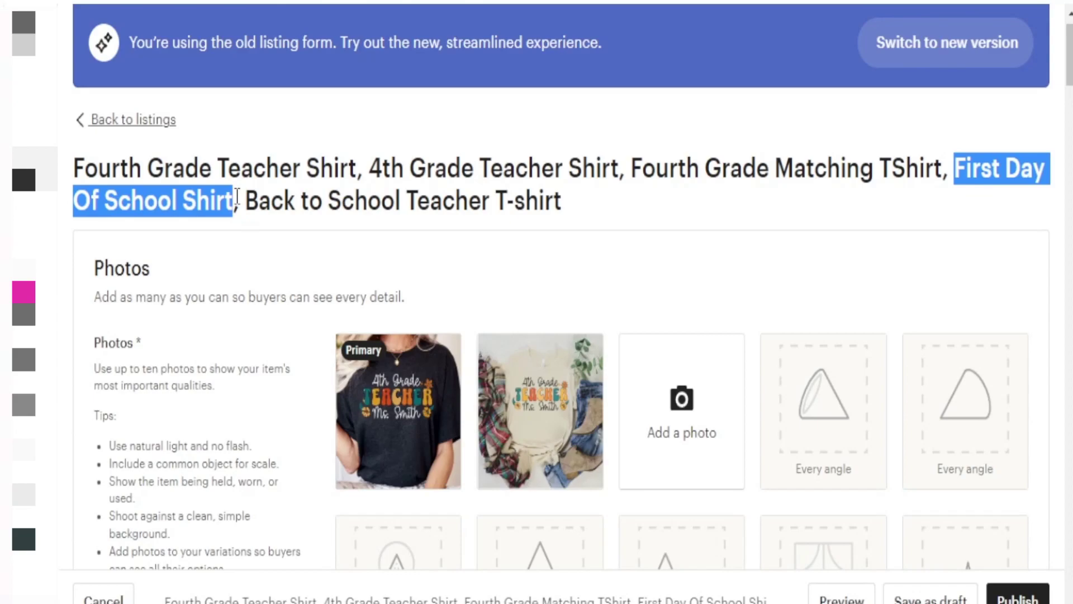
{"action": "left_click_drag", "start_coordinate": [245, 200], "coordinate": [495, 201]}
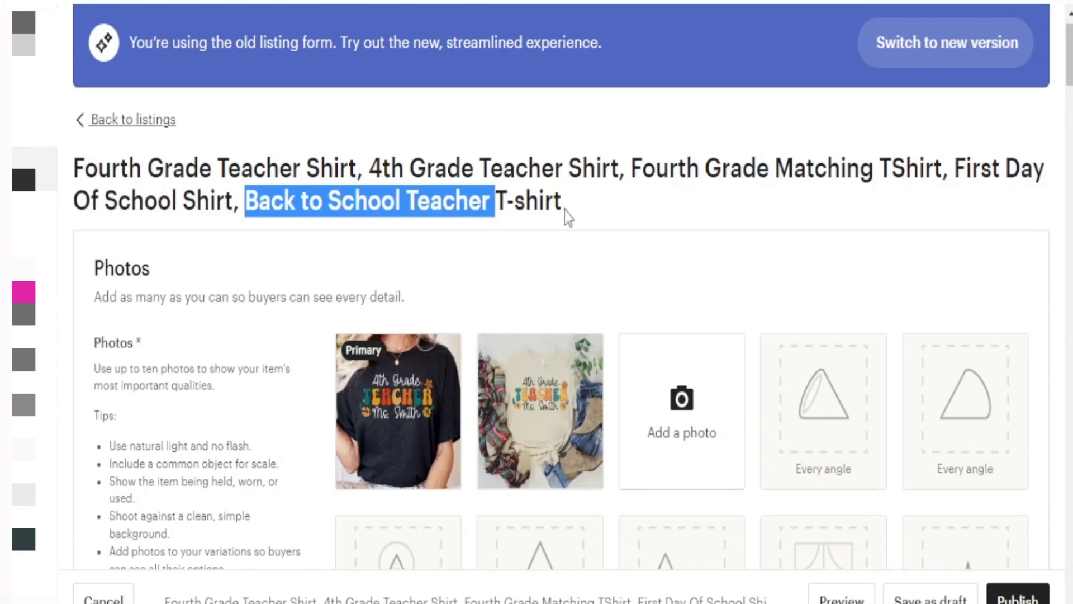
{"action": "left_click", "coordinate": [386, 214]}
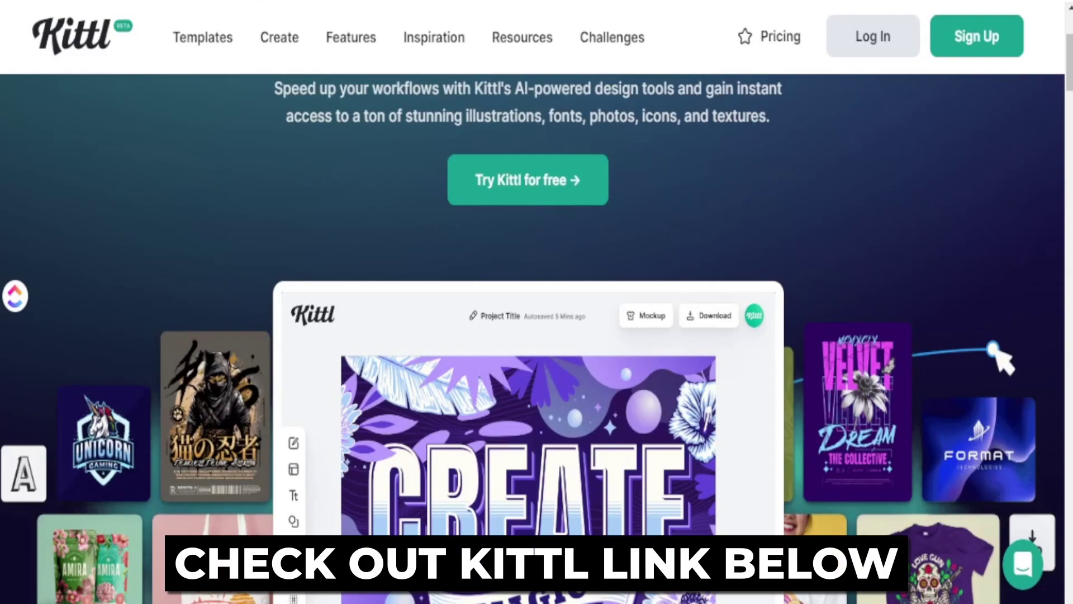
Switch to the Kittl home page and look through its sections on AI-powered design tools, mockups and advanced text editing.
{"action": "scroll", "coordinate": [998, 272], "scroll_direction": "down", "scroll_amount": 2}
{"action": "scroll", "coordinate": [998, 266], "scroll_direction": "down", "scroll_amount": 1}
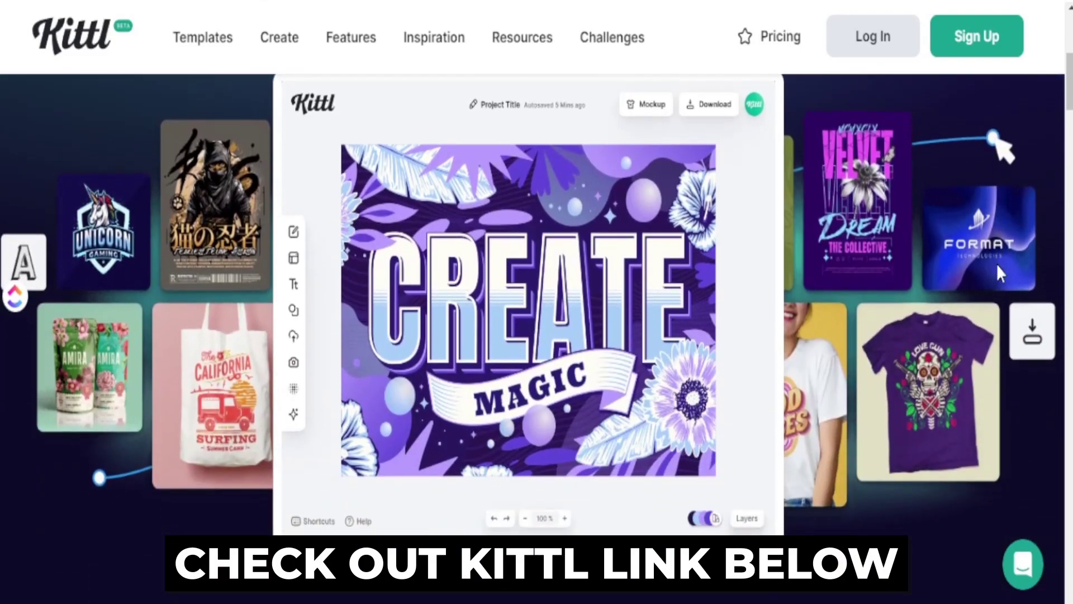
{"action": "scroll", "coordinate": [999, 265], "scroll_direction": "down", "scroll_amount": 10}
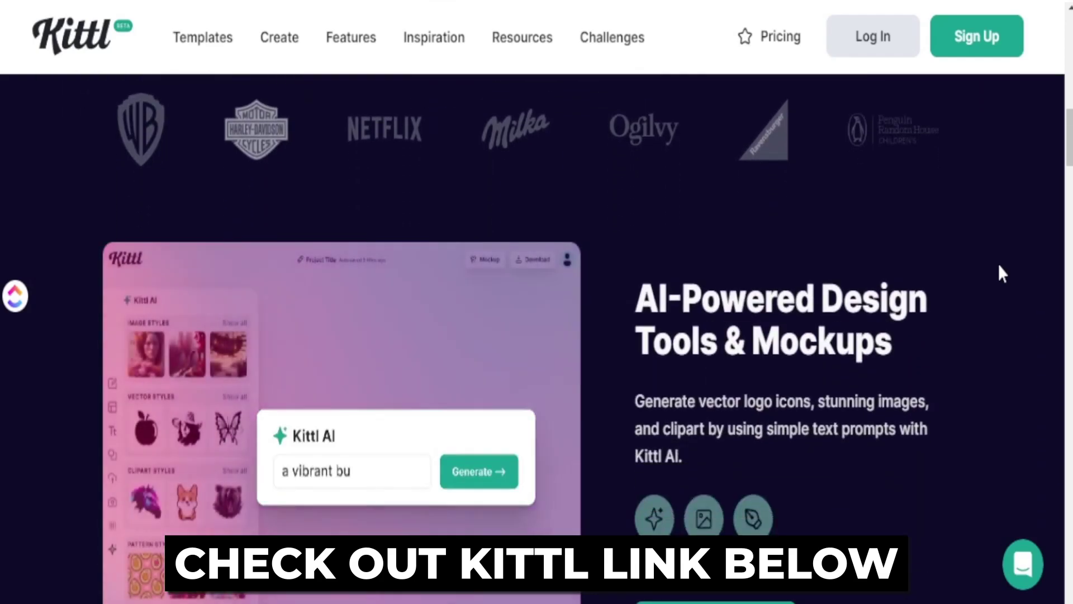
{"action": "scroll", "coordinate": [998, 265], "scroll_direction": "down", "scroll_amount": 3}
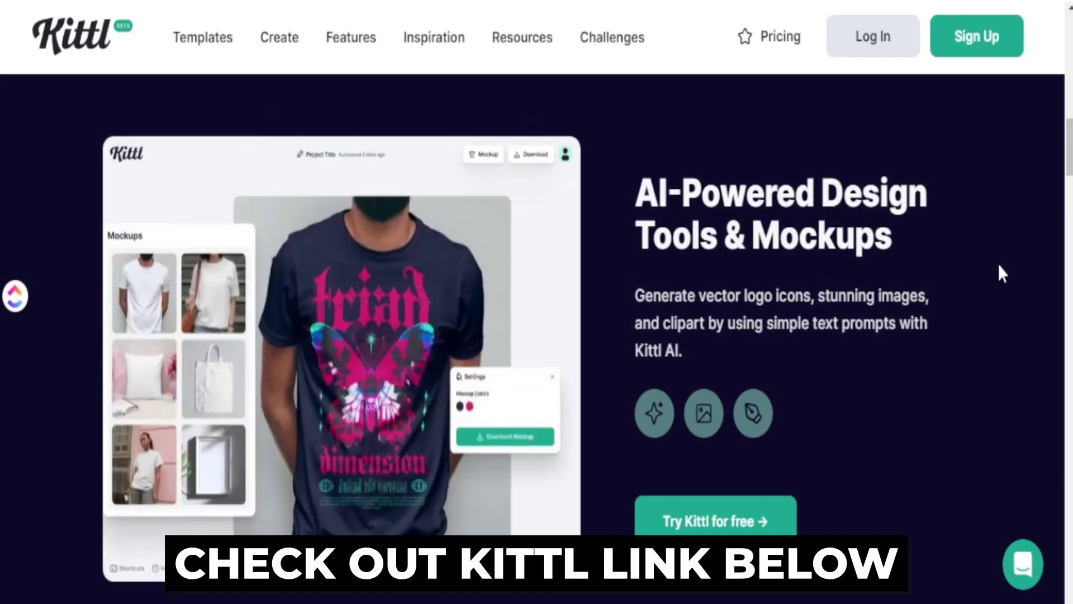
{"action": "scroll", "coordinate": [1000, 265], "scroll_direction": "down", "scroll_amount": 8}
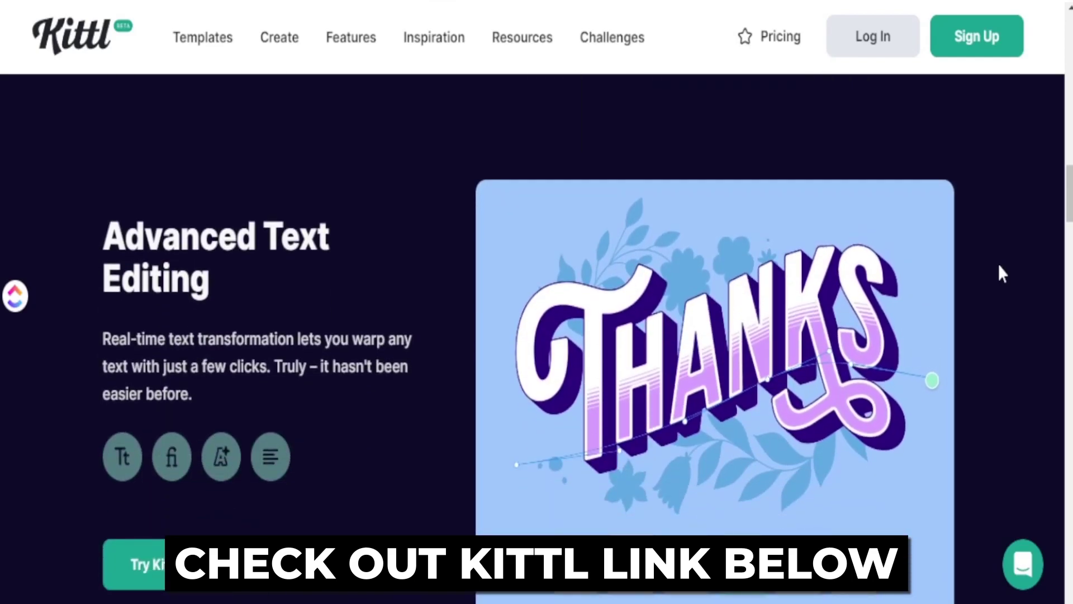